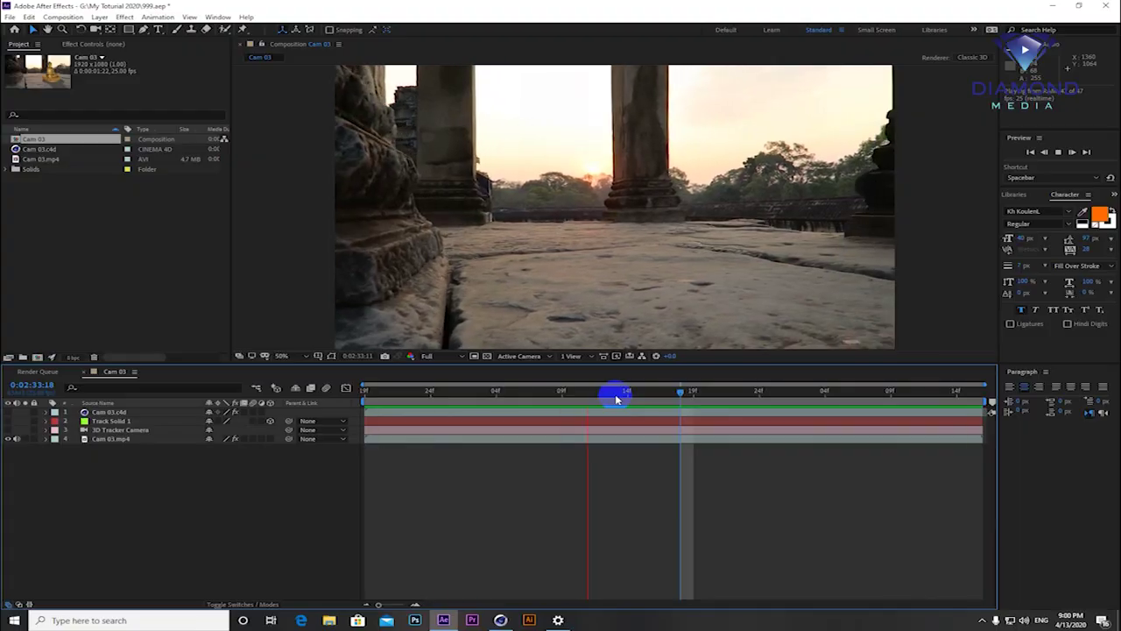
- Scrub and preview the temple footage, moving the playhead back toward the clip's start
left_click_drag(617, 399, 799, 407)
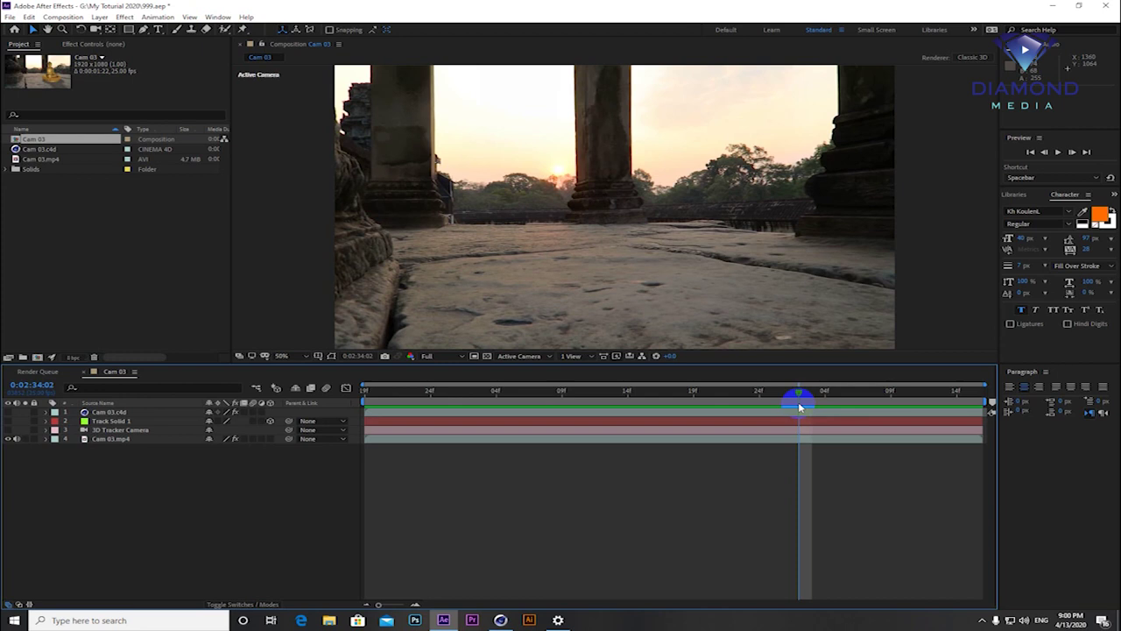
left_click_drag(798, 407, 326, 407)
key("space")
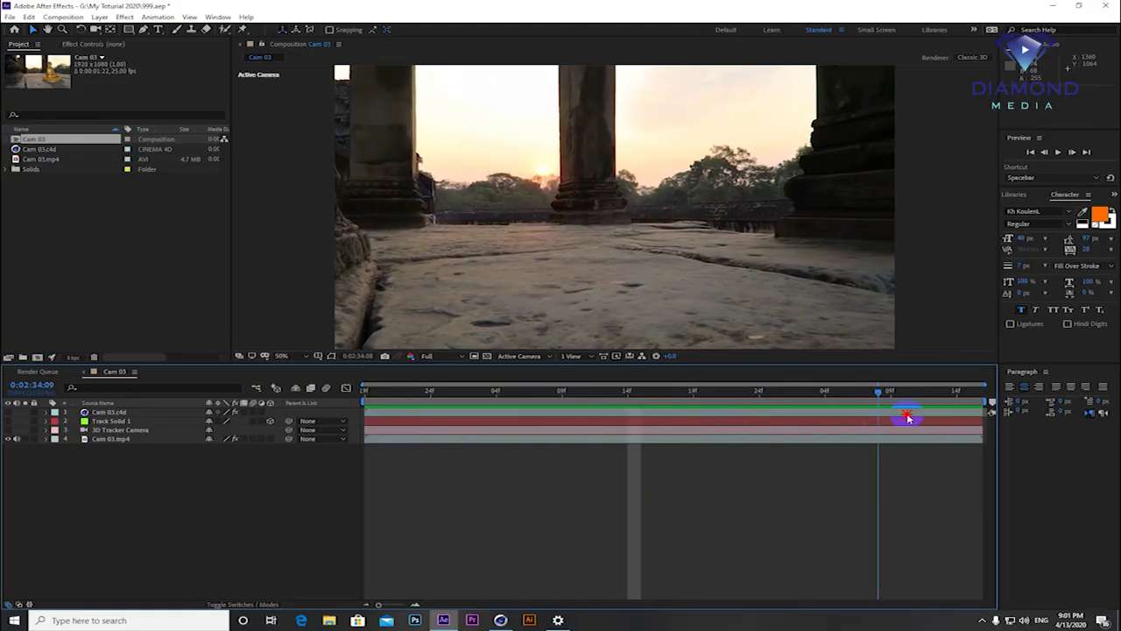
left_click_drag(907, 417, 641, 421)
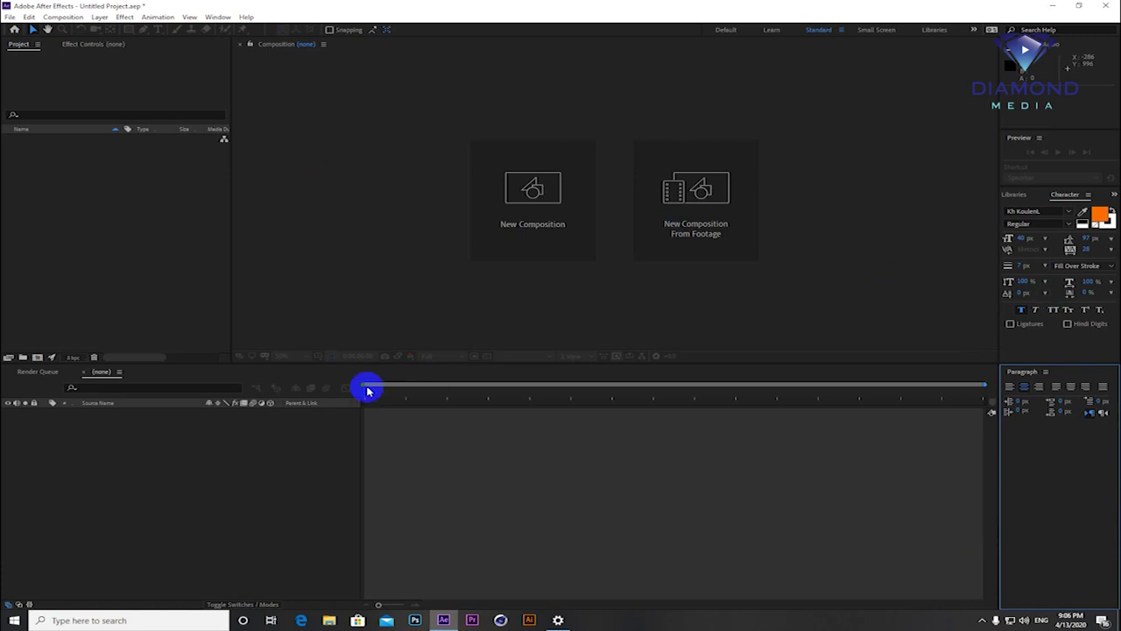
- Import Cam 03.mp4 from the 3D Tracking folder into the Project panel
double_click(60, 248)
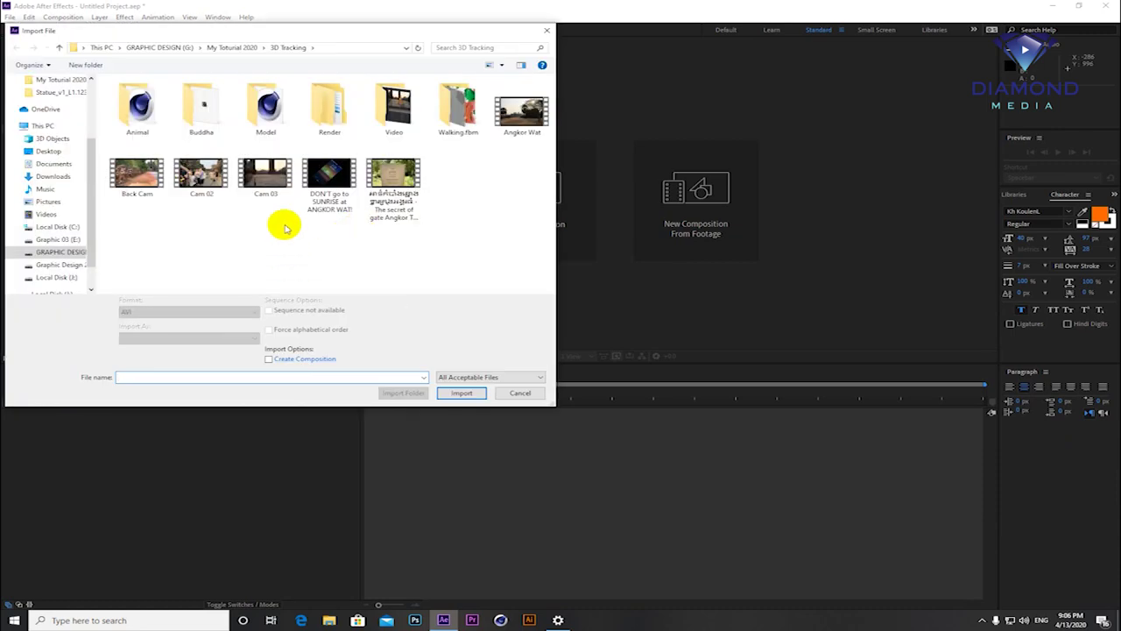
left_click(263, 180)
double_click(262, 180)
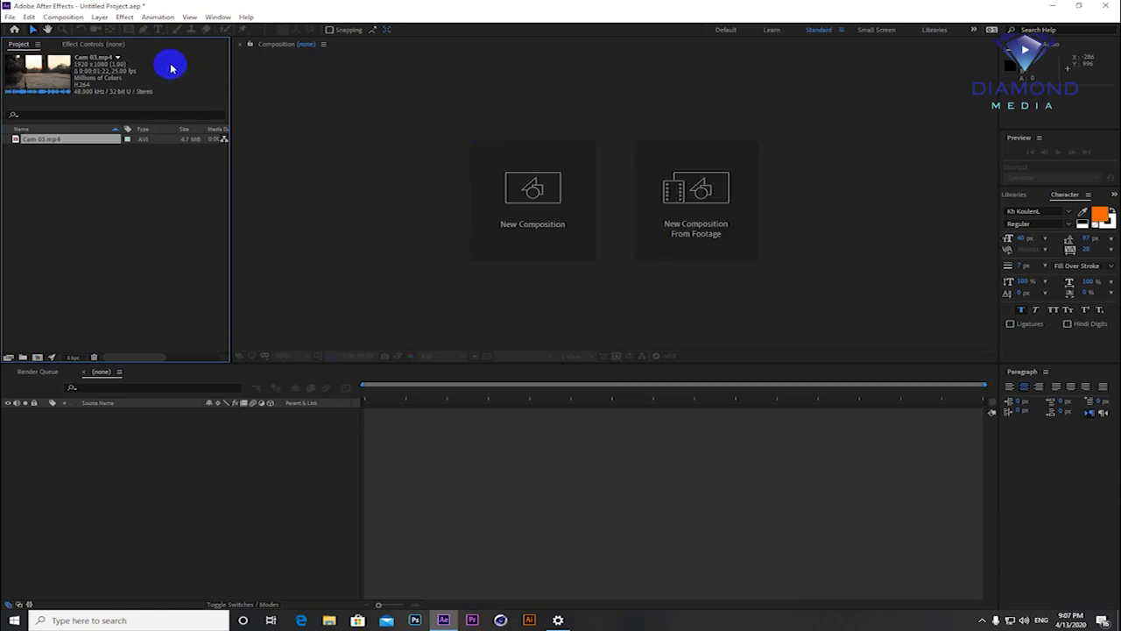
- Build a Cam 03 composition by dragging Cam 03.mp4 onto the Create a new Composition icon
left_click(66, 17)
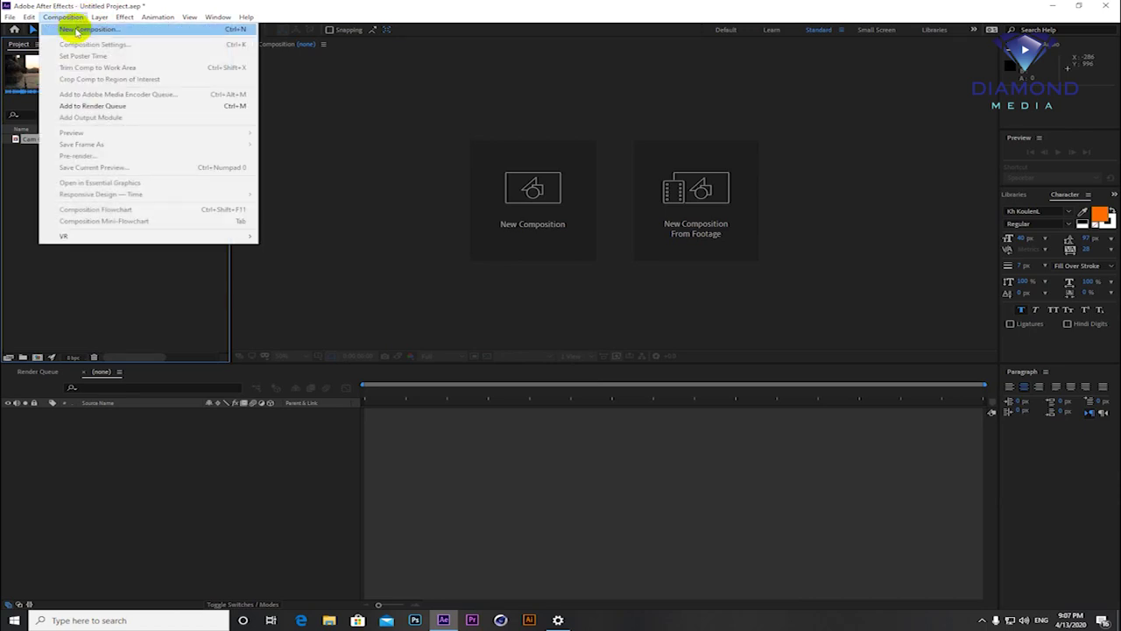
left_click(78, 31)
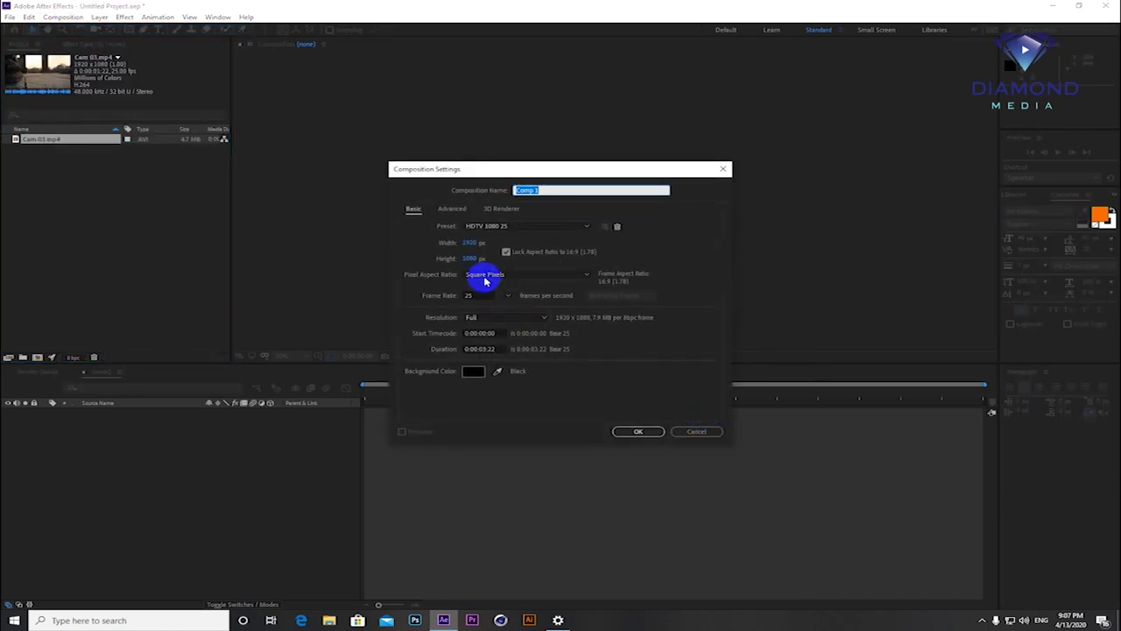
left_click(696, 431)
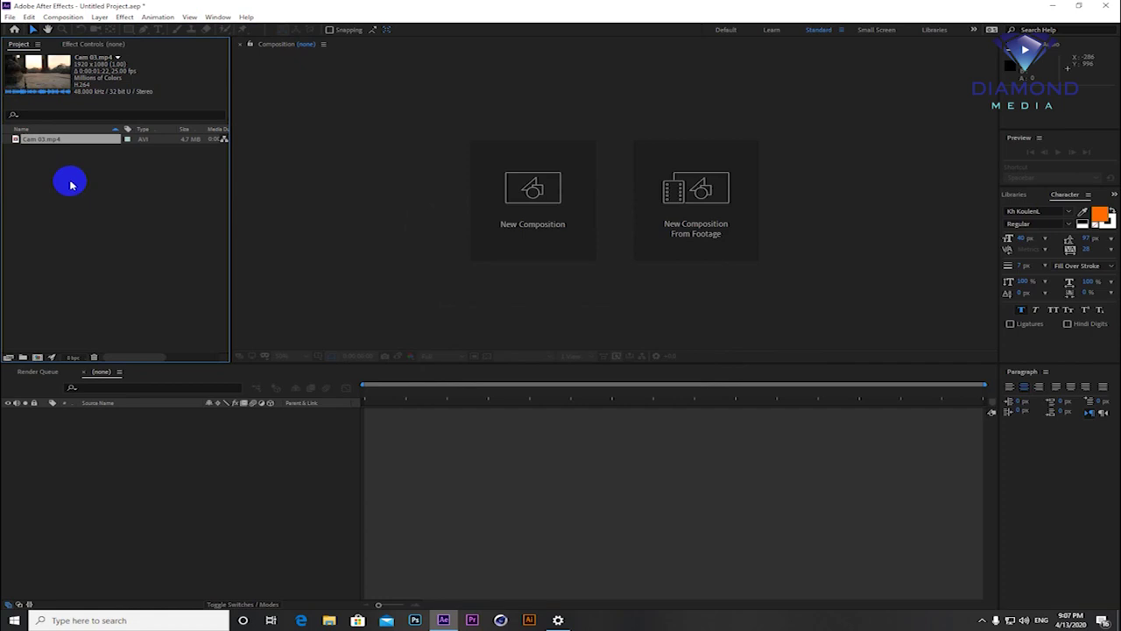
left_click_drag(26, 141, 74, 175)
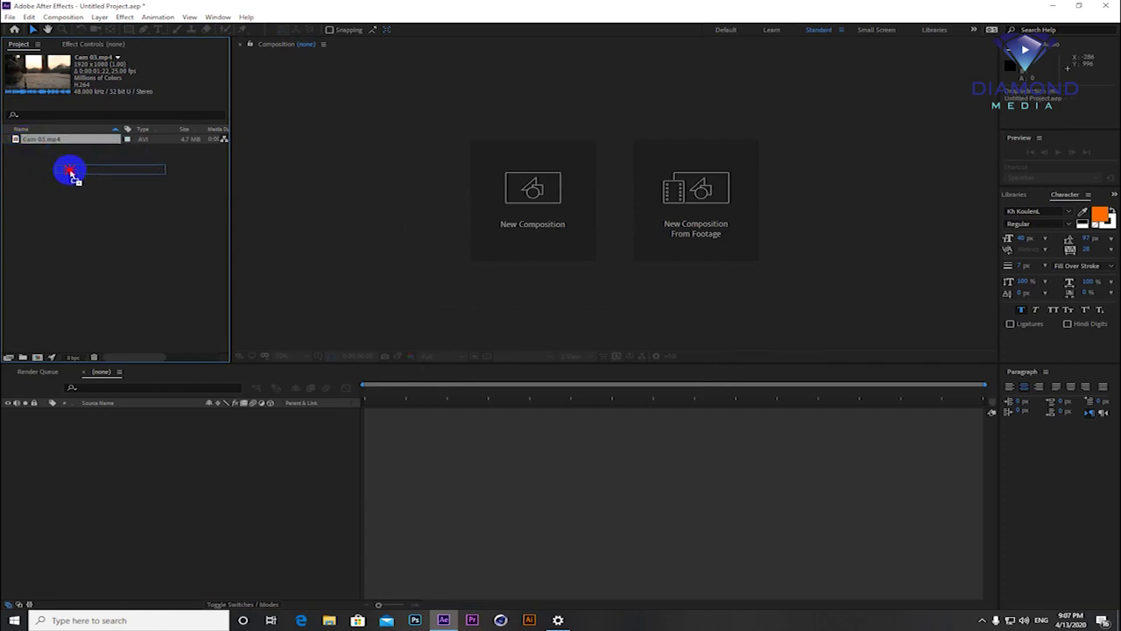
left_click_drag(75, 176, 40, 361)
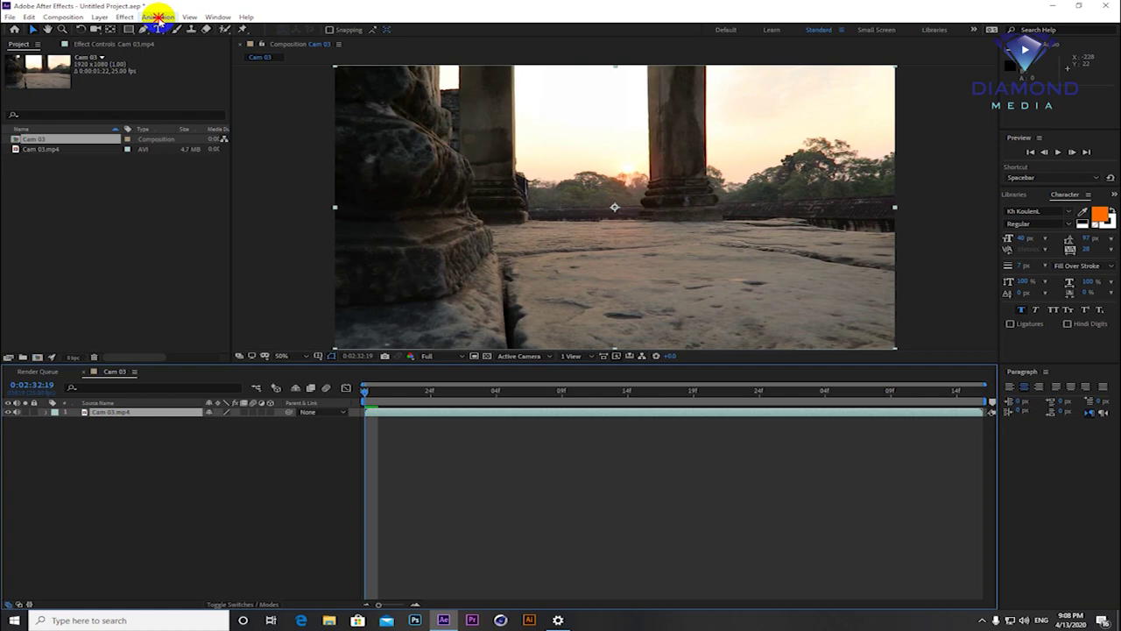
- Apply the 3D Camera Tracker to the Cam 03.mp4 layer and select the effect to reveal track points
left_click(158, 17)
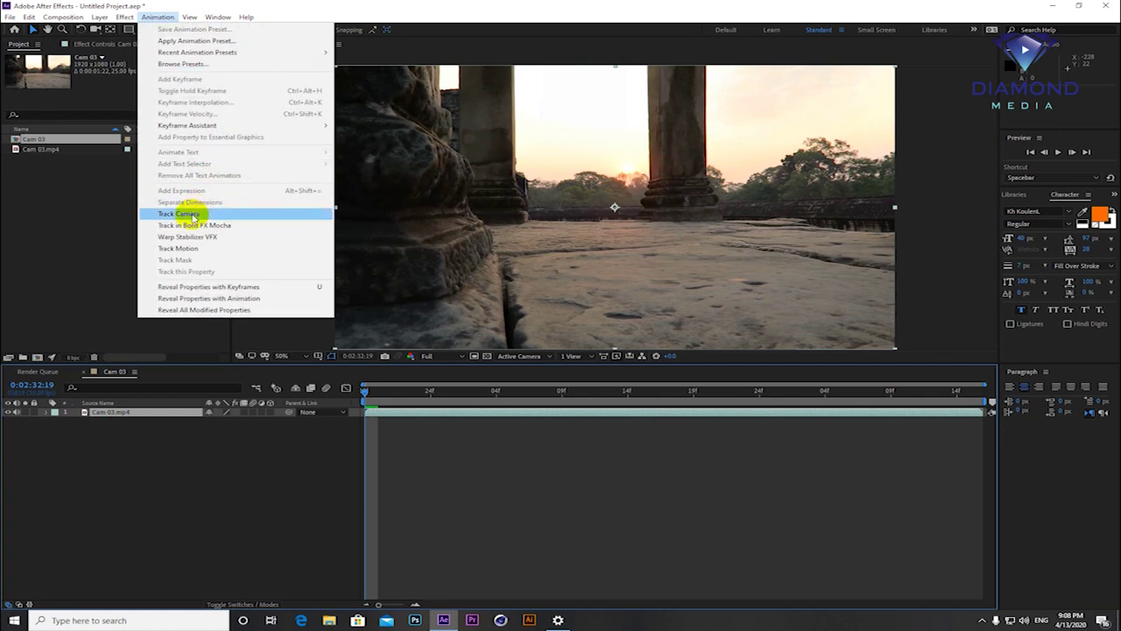
left_click(190, 216)
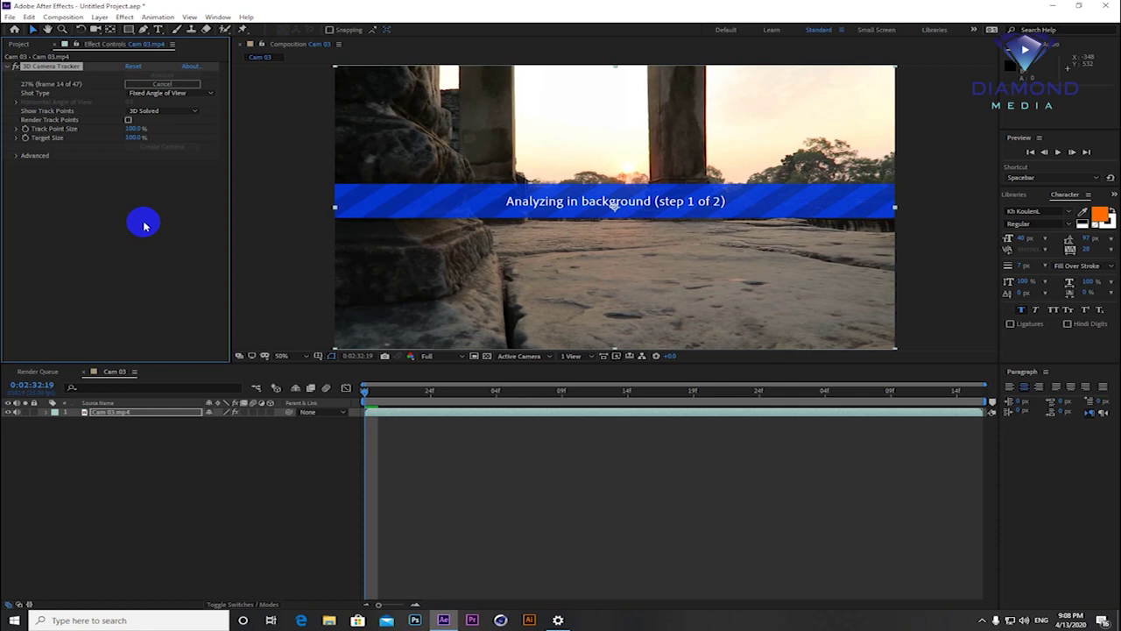
left_click(533, 417)
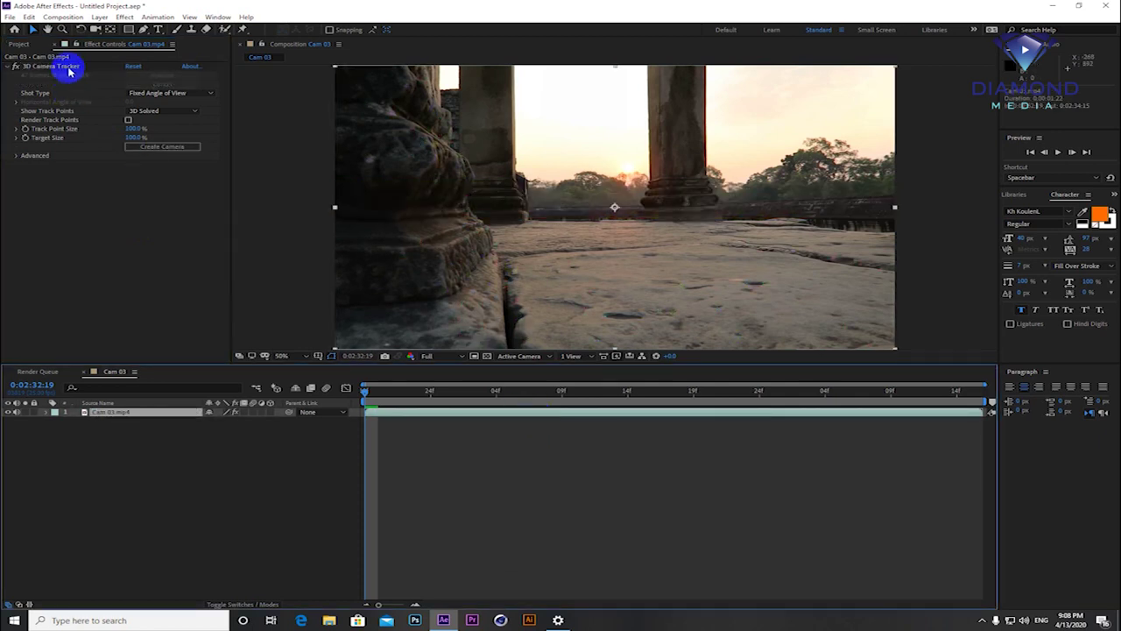
left_click(68, 66)
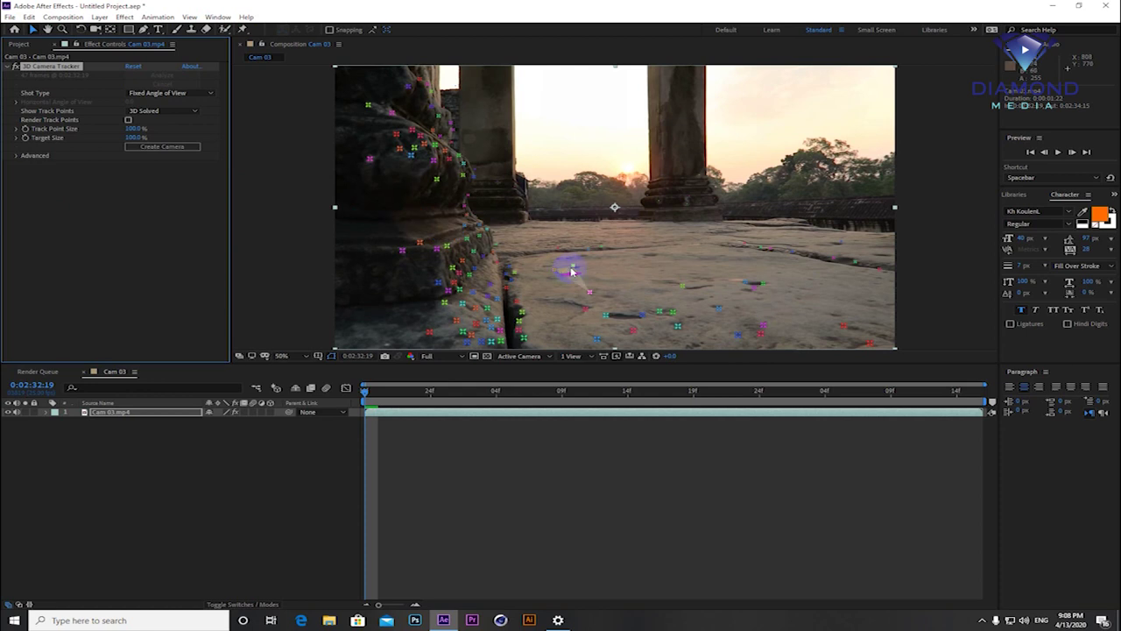
- Enlarge the track points to 272% and scrub the timeline back to the first frame
mouse_move(133, 128)
left_mouse_down()
mouse_move(242, 127)
mouse_move(174, 127)
left_mouse_up()
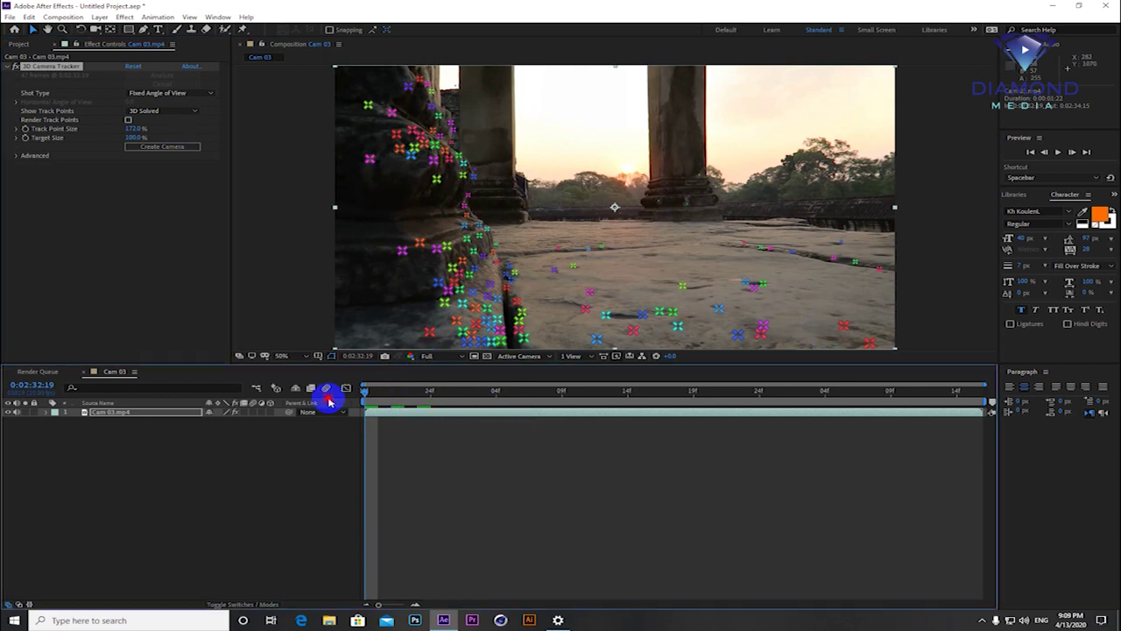
left_click_drag(409, 394, 751, 404)
left_click_drag(957, 426, 362, 426)
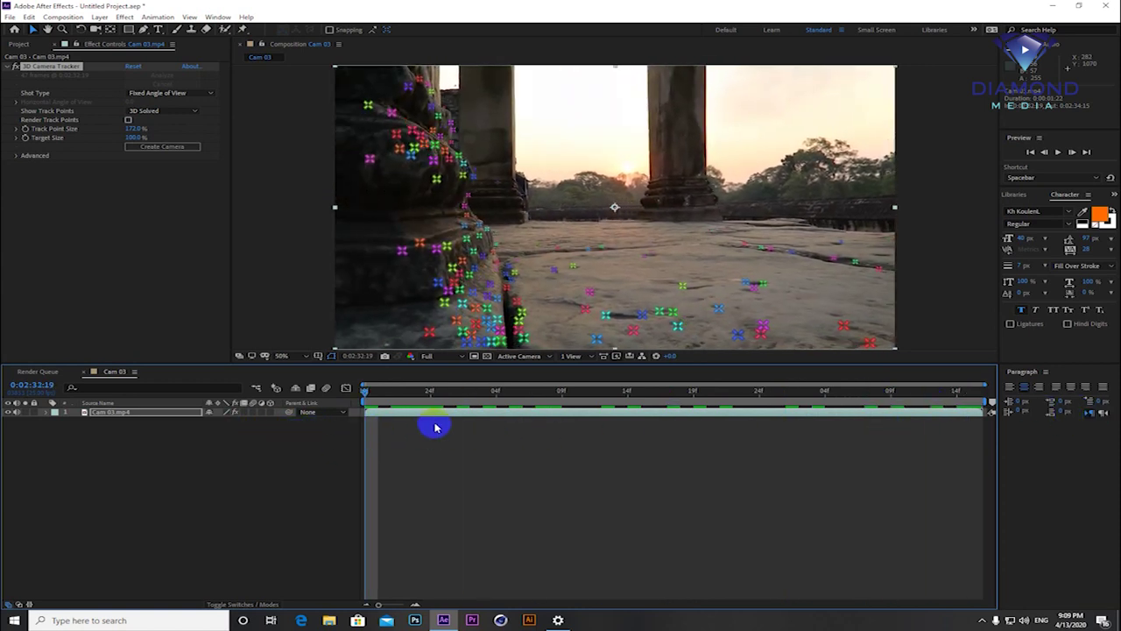
left_click_drag(391, 395, 383, 406)
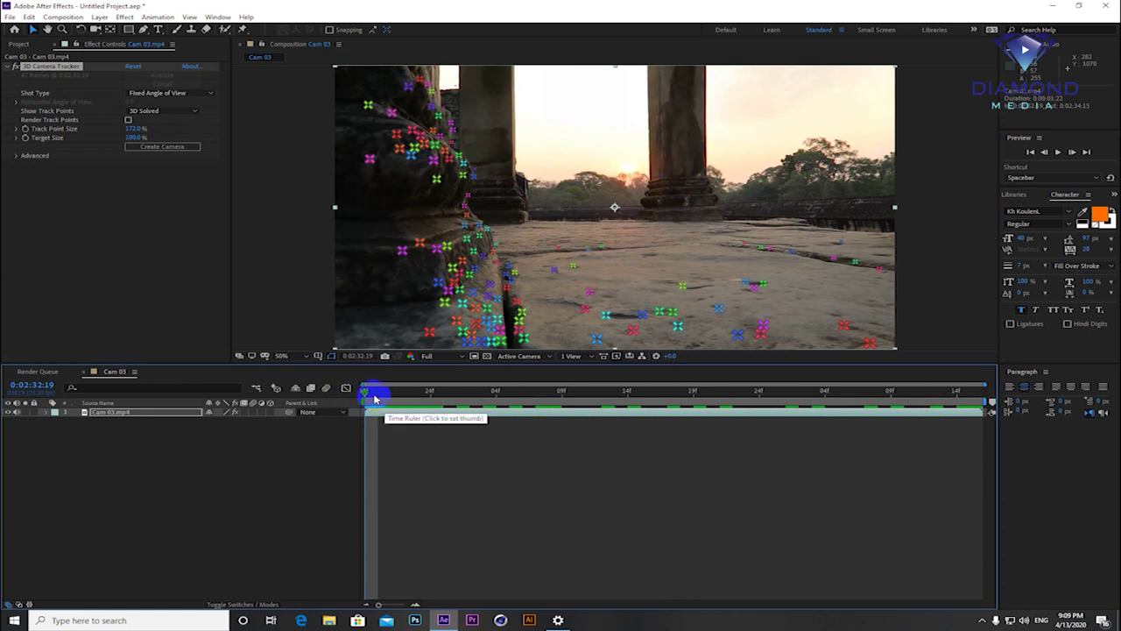
left_click(375, 399)
left_click_drag(349, 400, 334, 394)
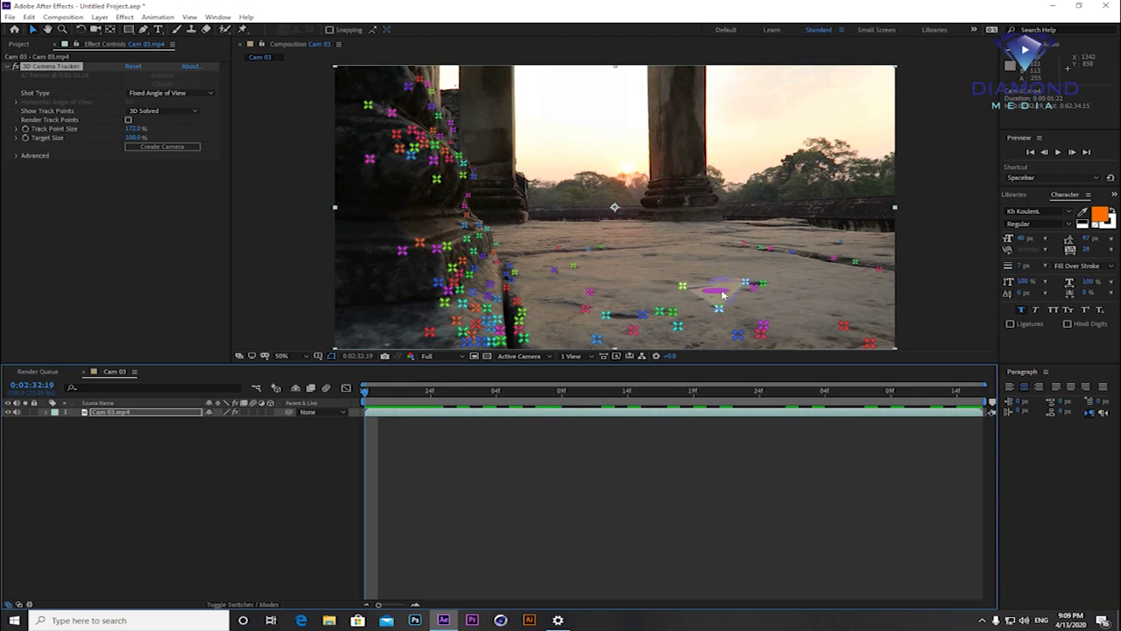
- Select three track points on the stone floor to place a target and bring up its actions
left_click(716, 303)
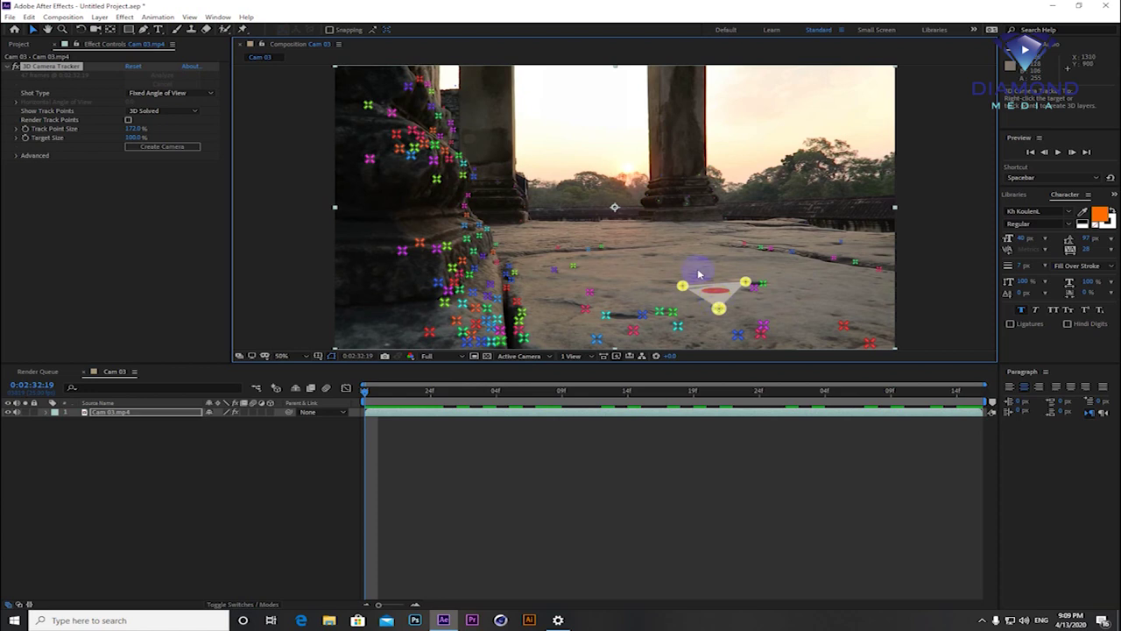
left_click(624, 210)
left_click(688, 226)
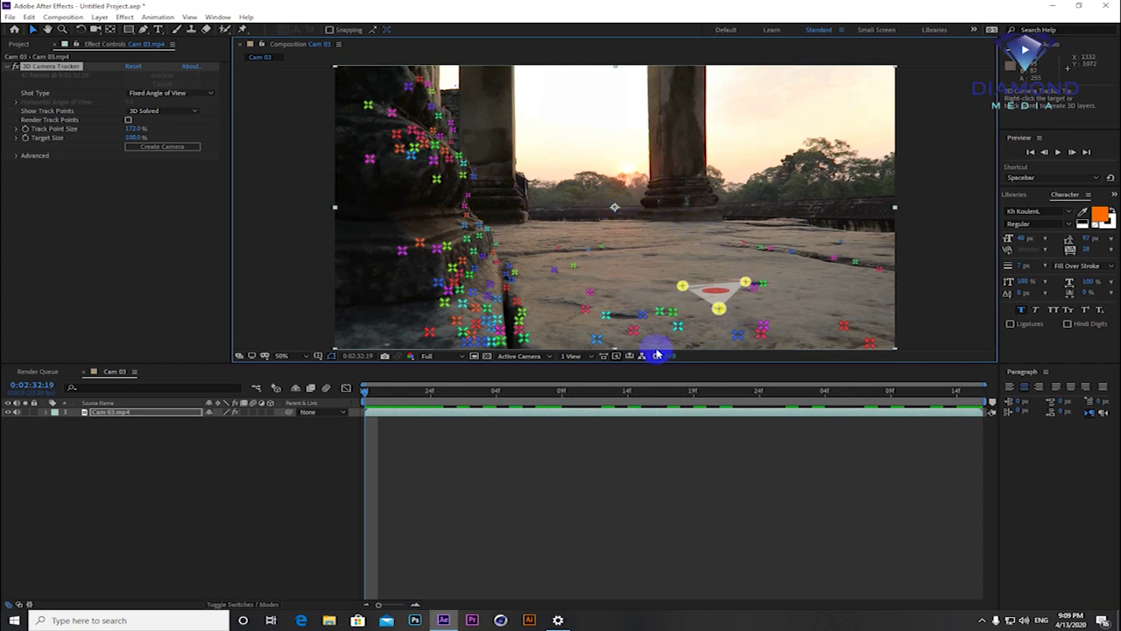
- Set the floor target as ground plane and origin, then create a solid and camera there
right_click(718, 296)
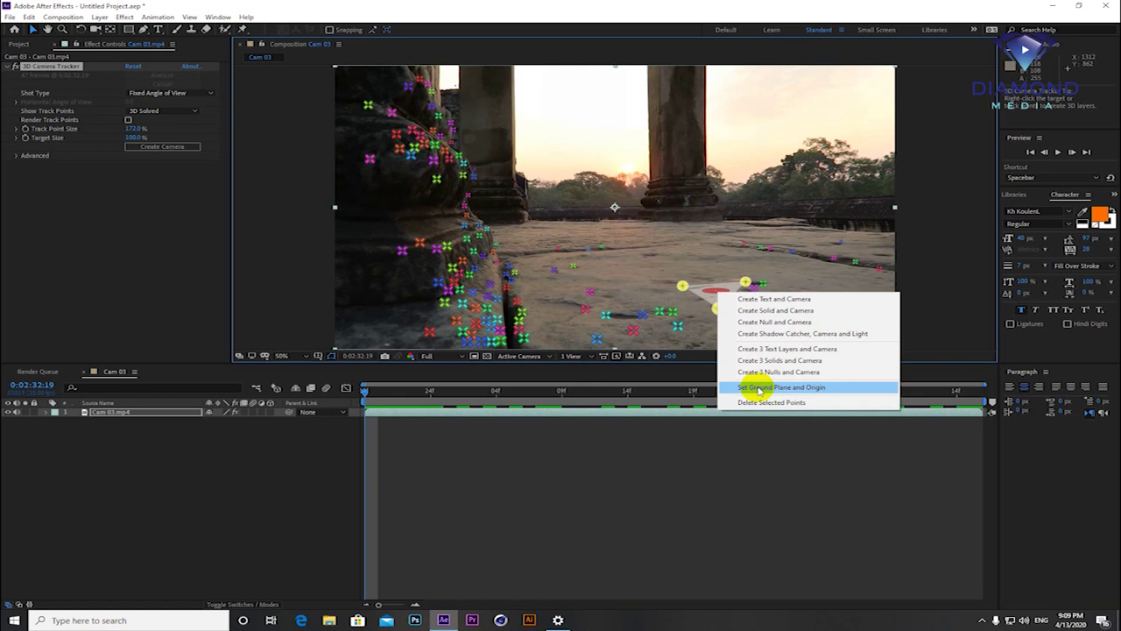
left_click(758, 389)
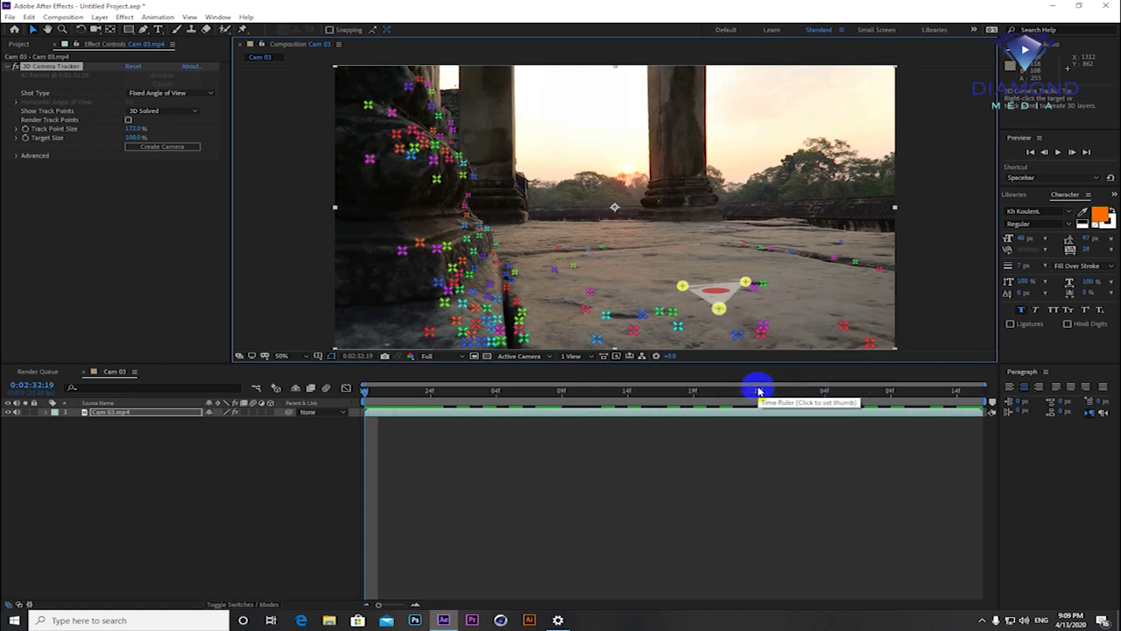
right_click(720, 297)
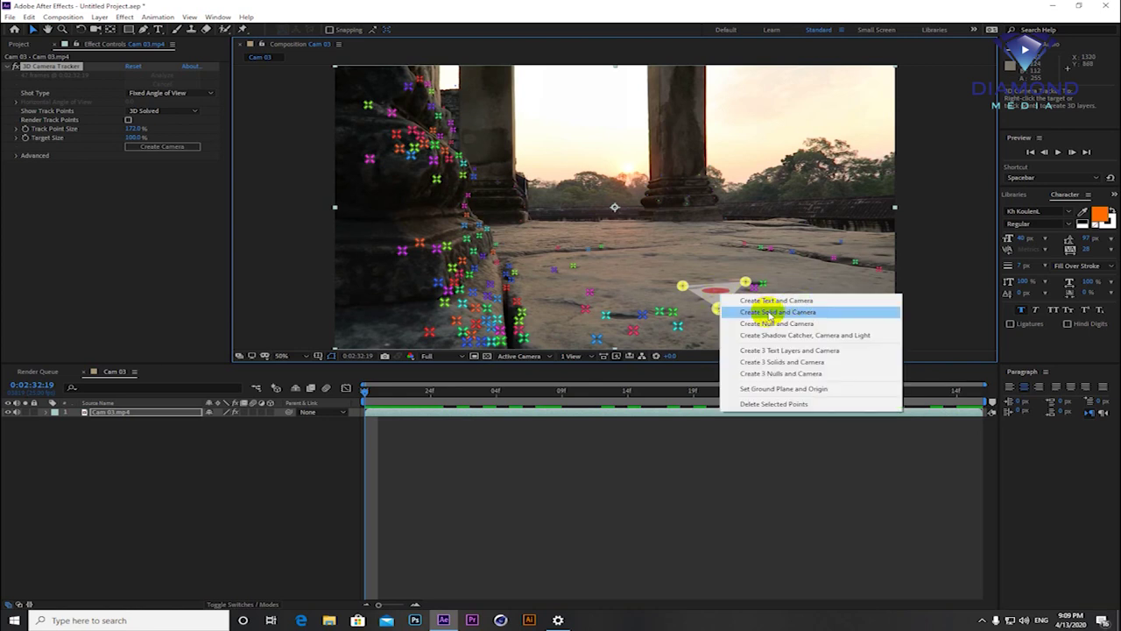
left_click(768, 313)
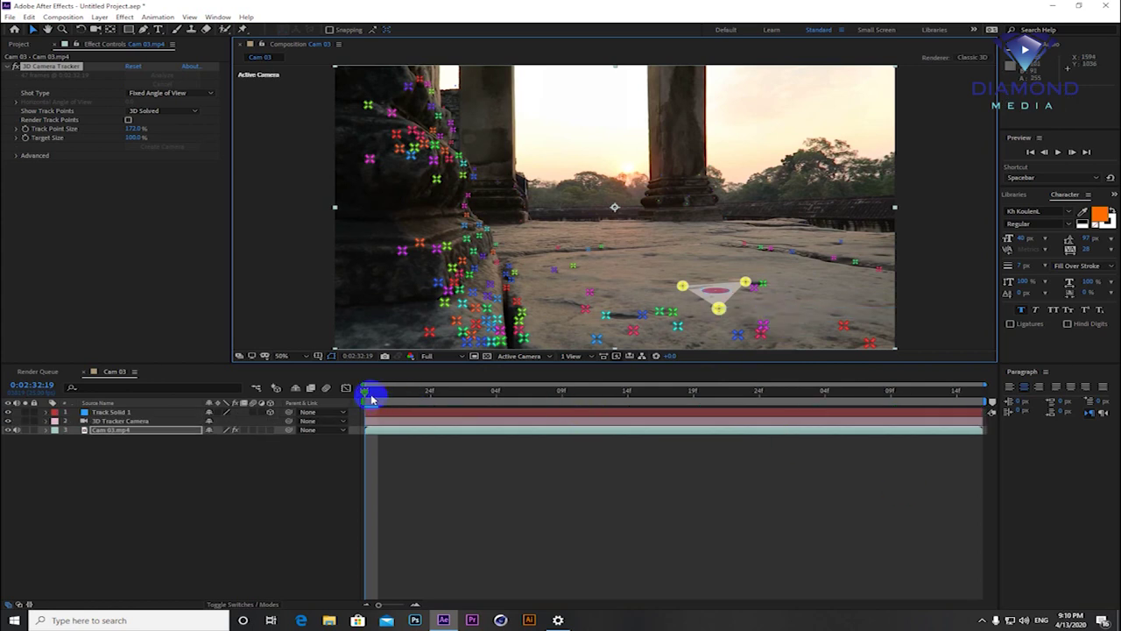
- Play back and scrub to confirm the solid sticks to the floor, then select Track Solid 1
key("space")
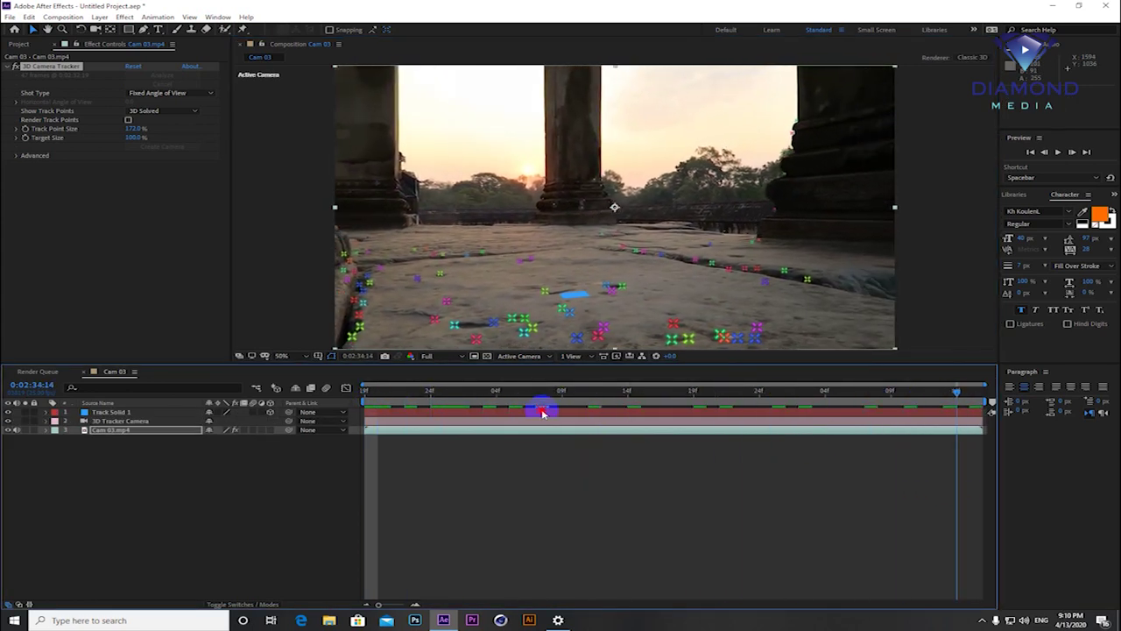
key("space")
key("space")
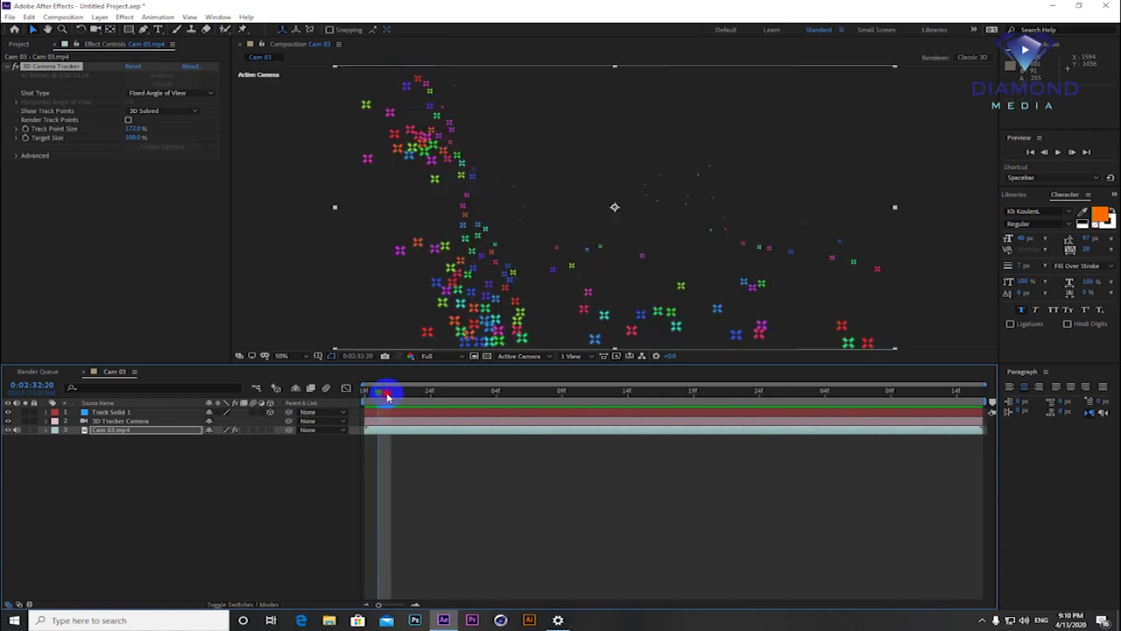
mouse_move(365, 393)
left_mouse_down()
mouse_move(566, 404)
mouse_move(345, 400)
left_mouse_up()
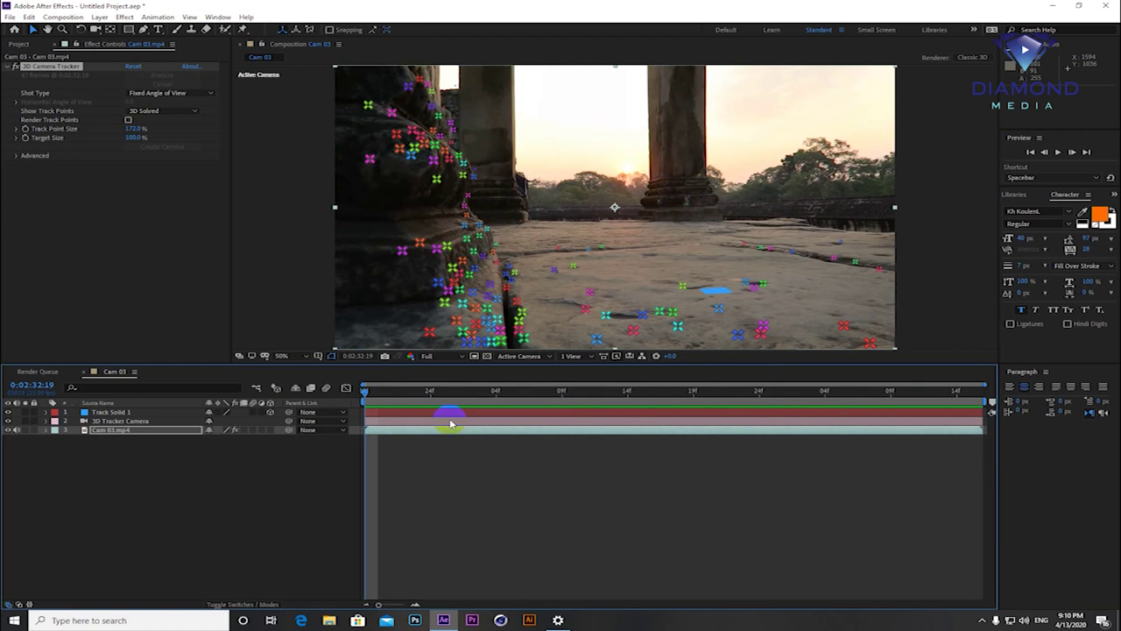
left_click(396, 411)
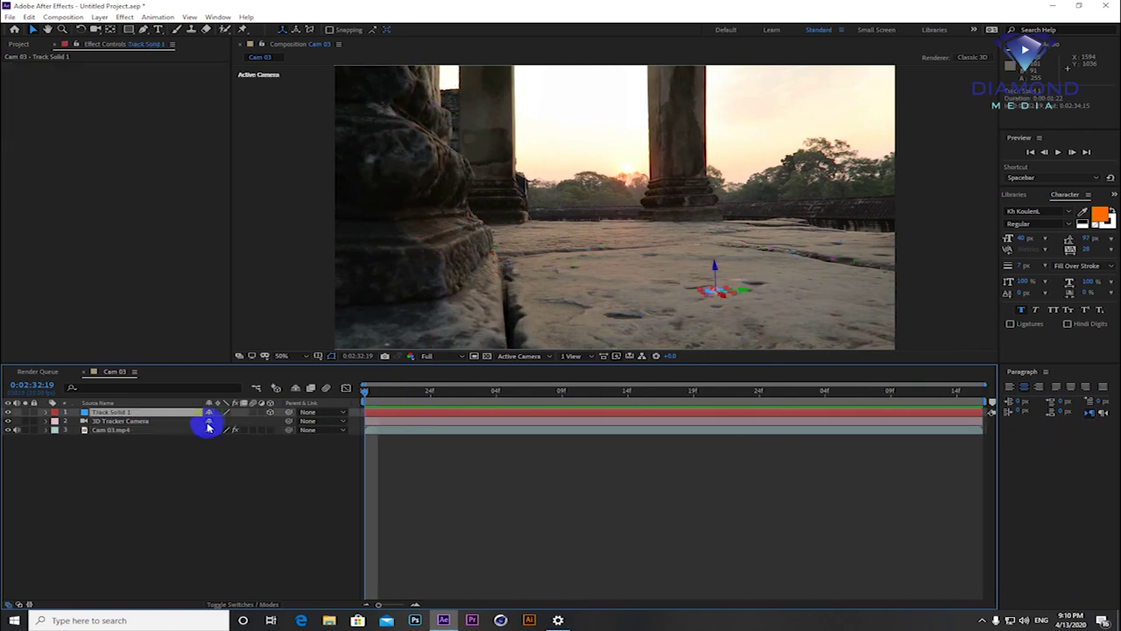
left_click(138, 421)
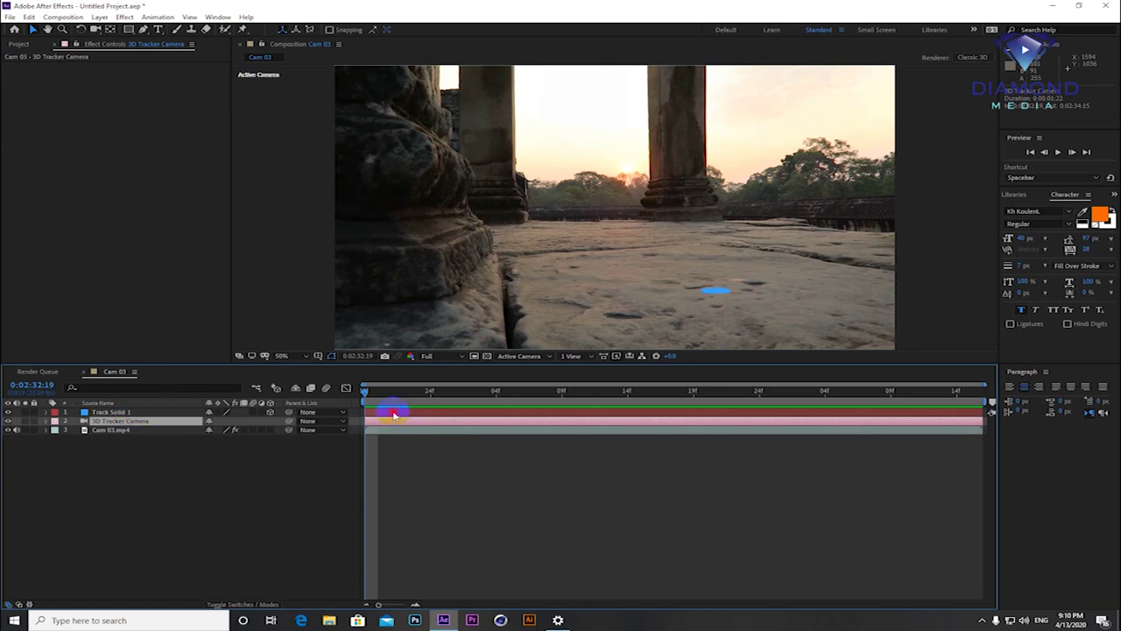
left_click(394, 413, "shift")
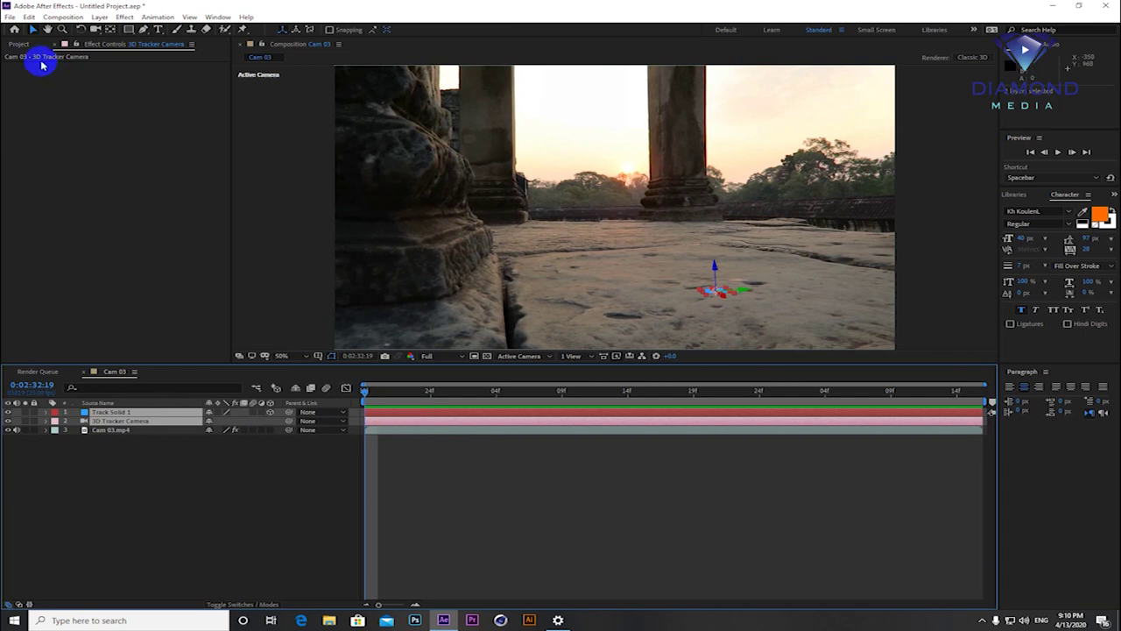
left_click(11, 18)
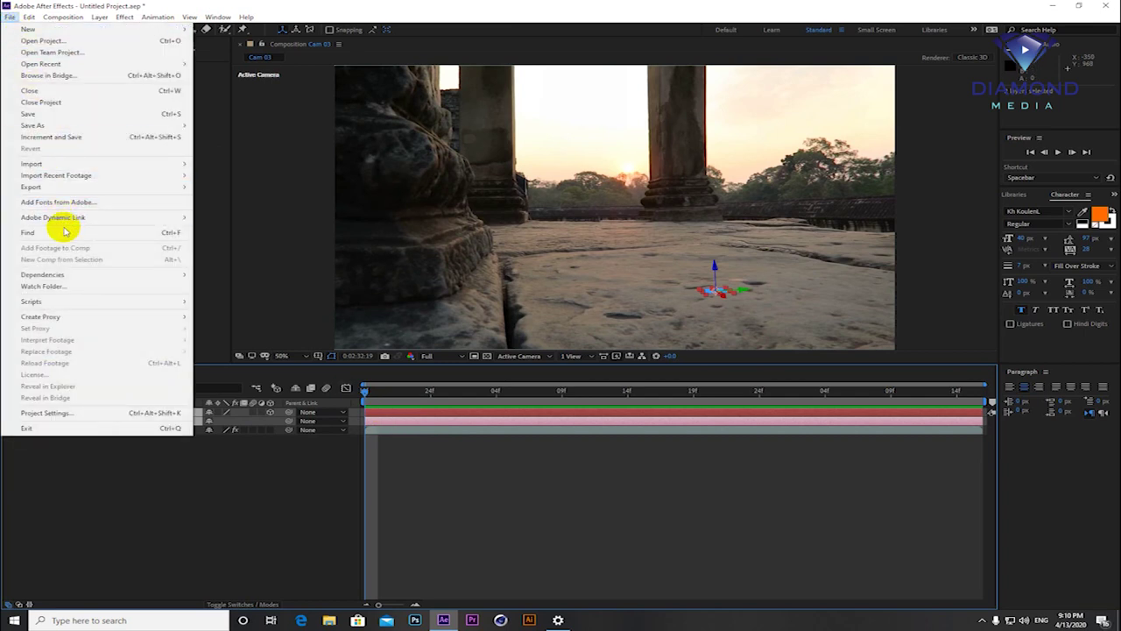
mouse_move(58, 186)
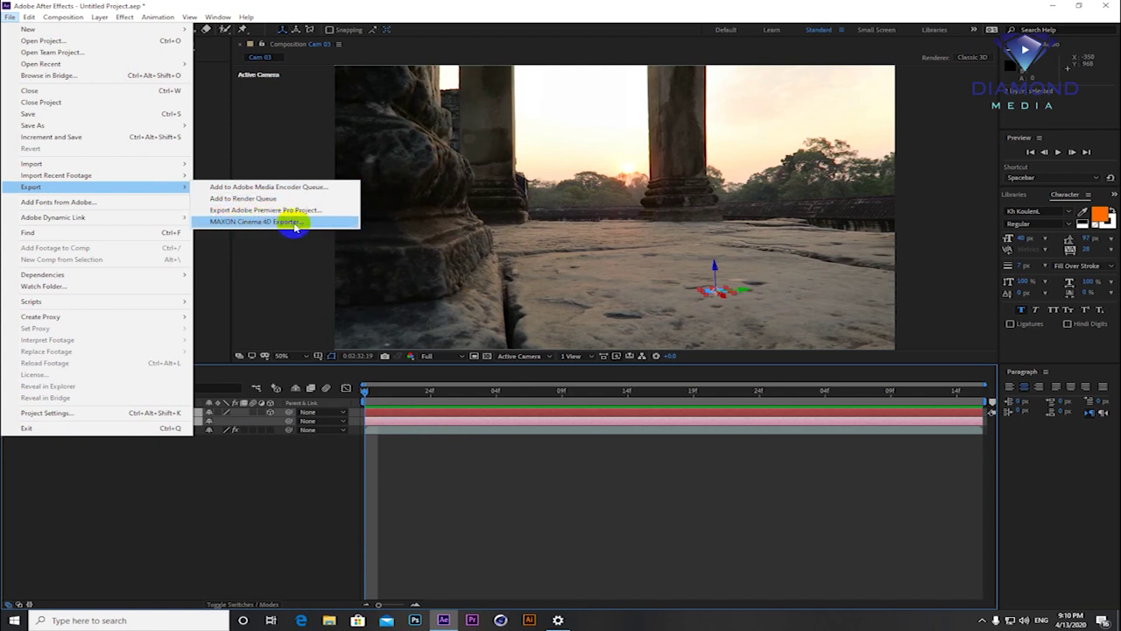
left_click(438, 14)
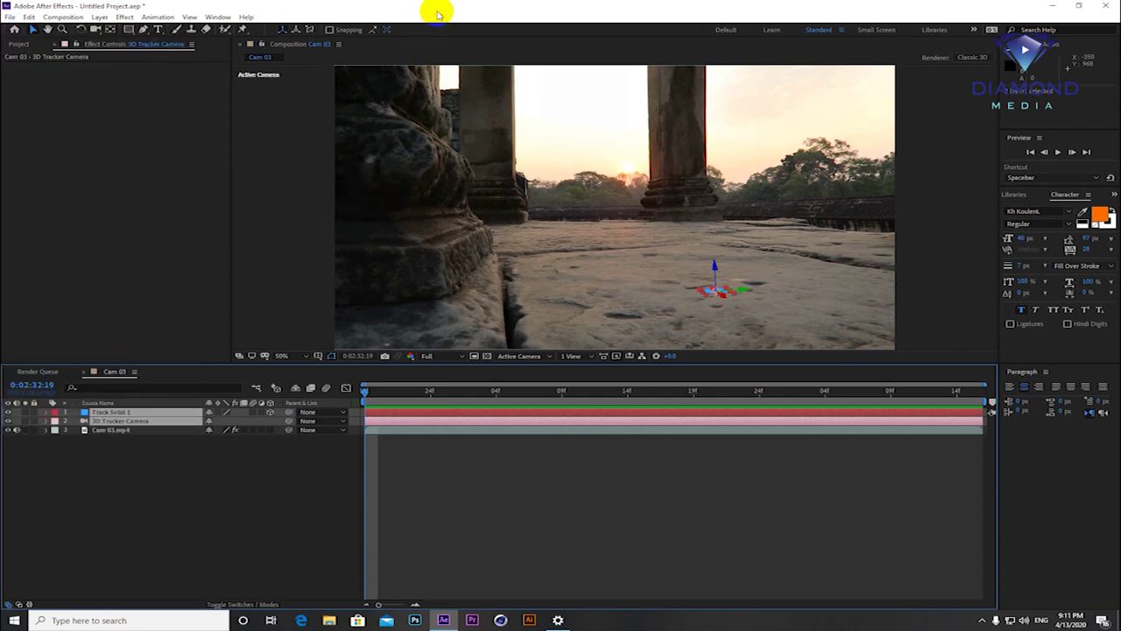
- Save the project as 3D Camera Tracking.aep in the 3D Tracking folder
left_click(10, 16)
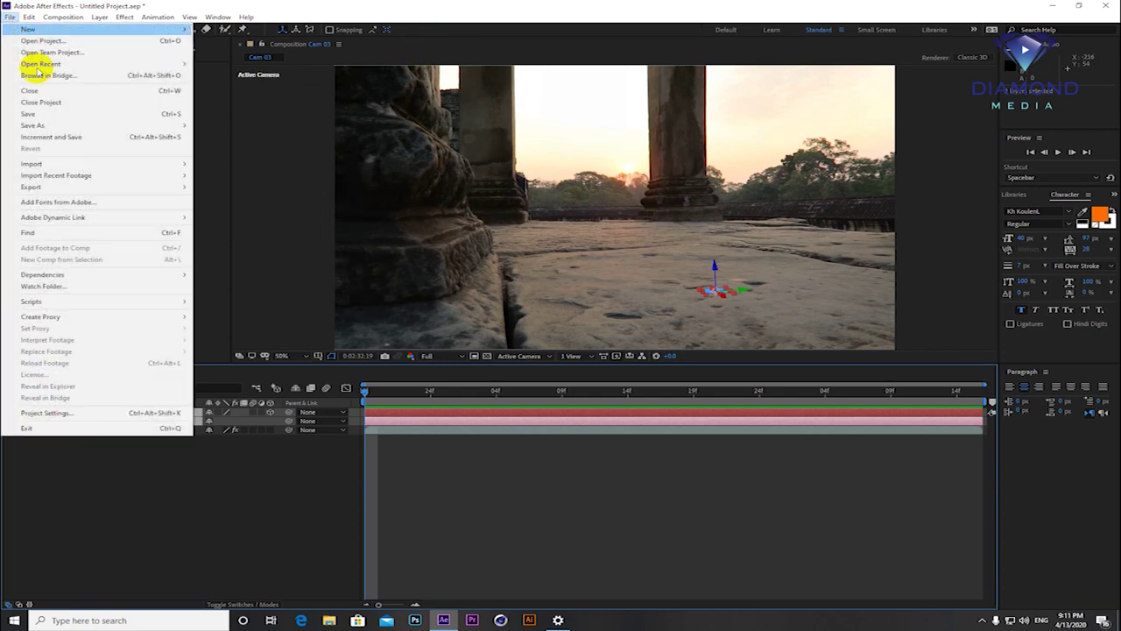
mouse_move(46, 126)
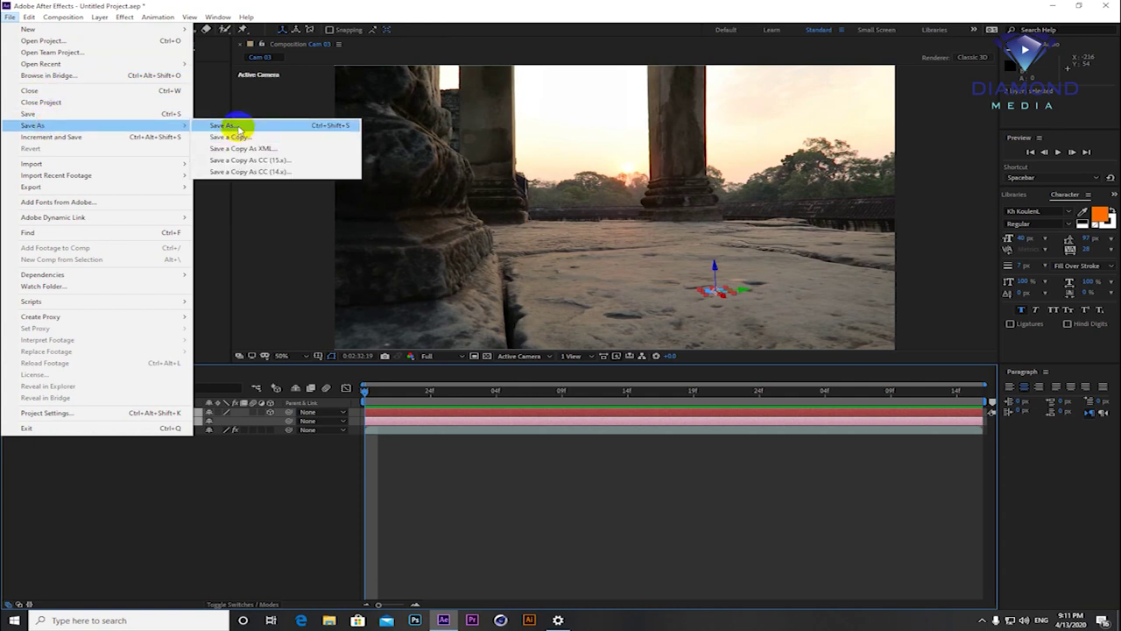
left_click(237, 129)
type("3D Tracking")
right_click(251, 280)
left_click(458, 318)
left_click(460, 319)
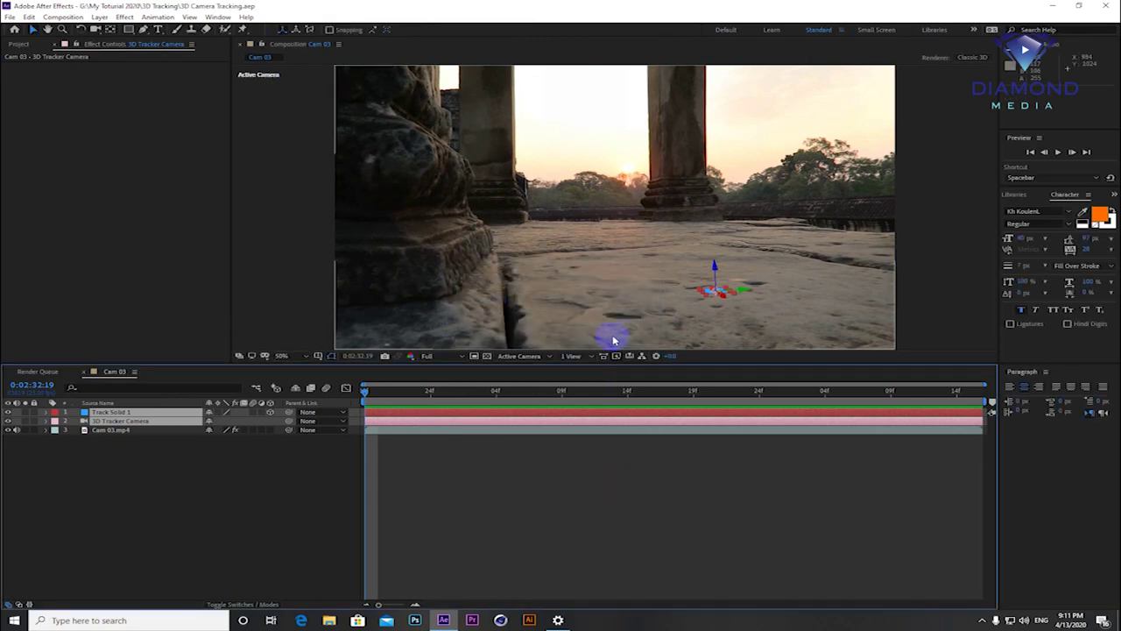
left_click(9, 16)
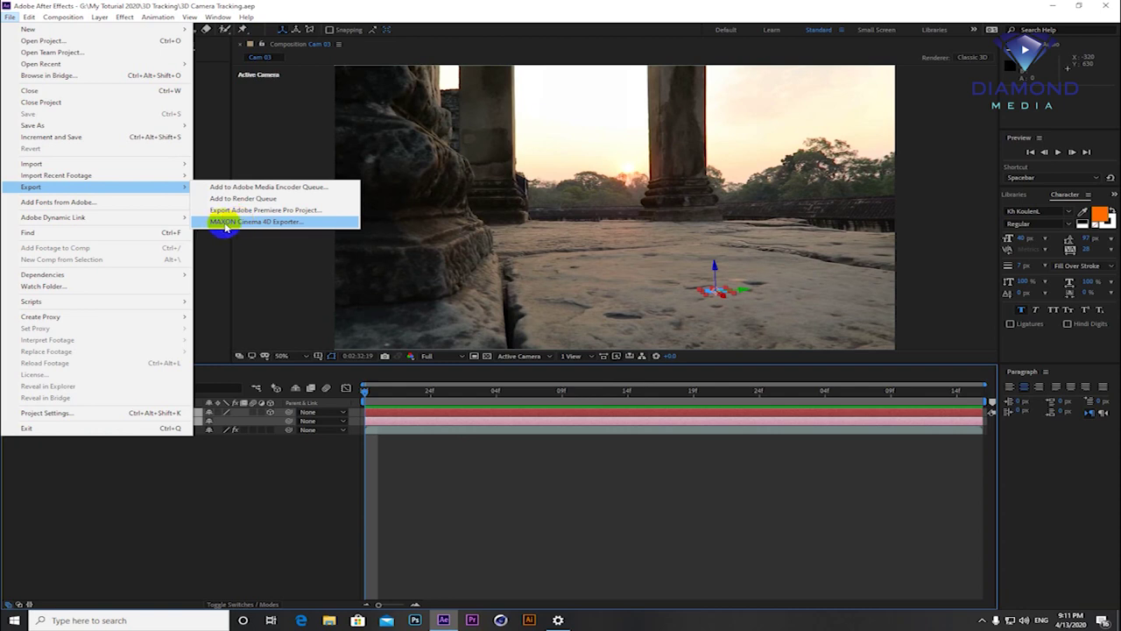
- Export the composition with the MAXON Cinema 4D Exporter, accepting the 2D-layer warning, and save it
left_click(292, 223)
left_click(683, 331)
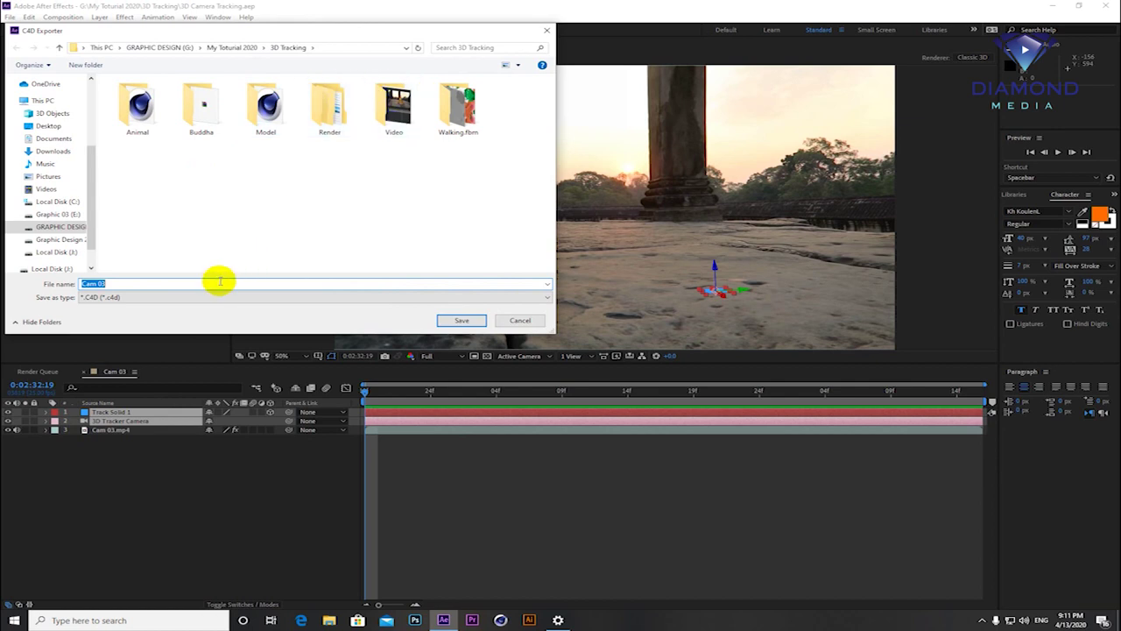
type("3D")
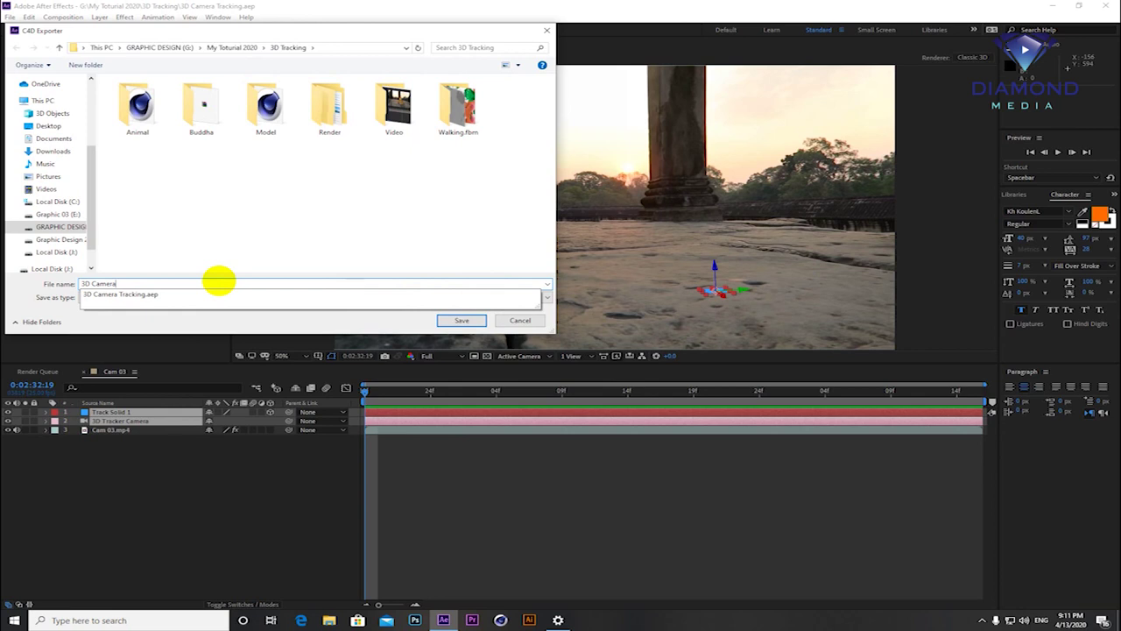
left_click(460, 320)
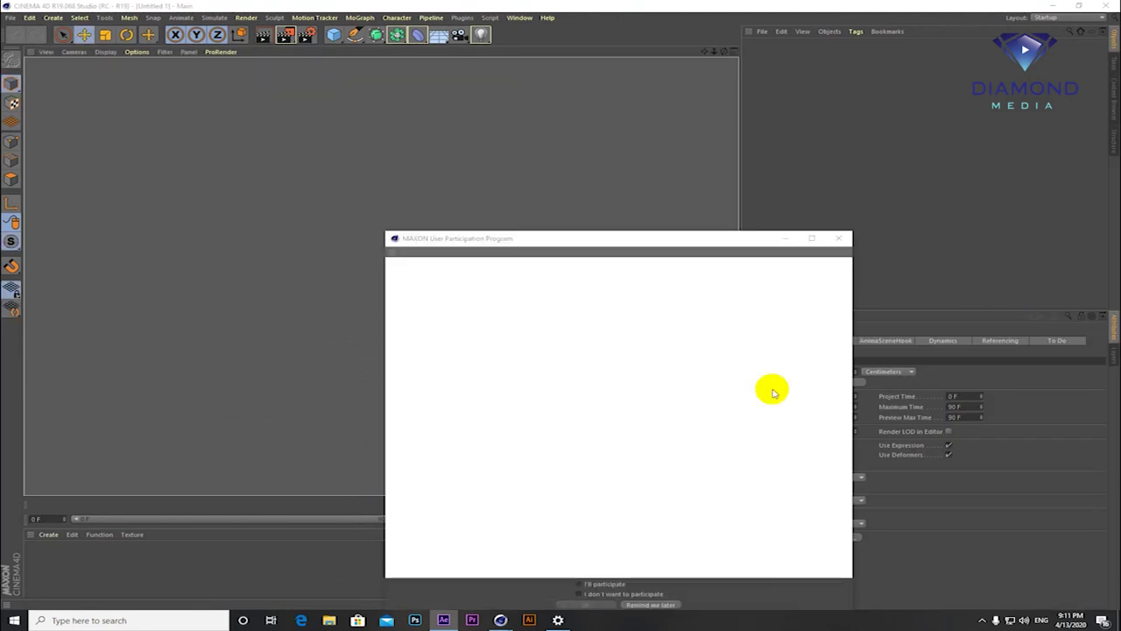
- Choose Remind me later on the MAXON participation prompt, then switch back to After Effects
left_click(660, 604)
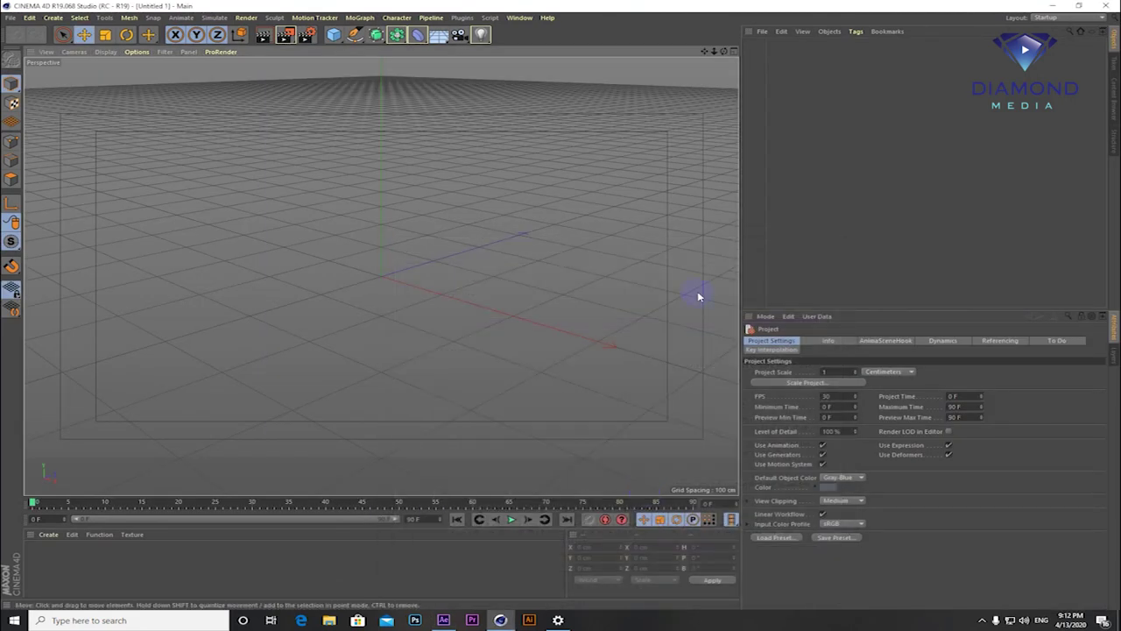
left_click(444, 620)
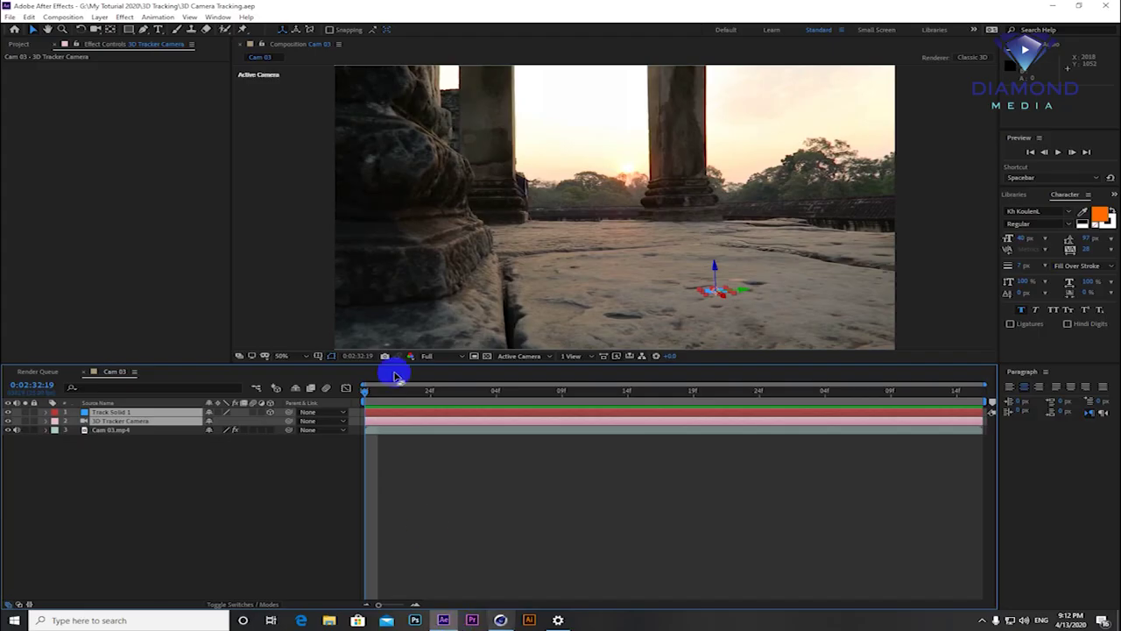
- Hide Track Solid 1 and the 3D Tracker Camera, then select the Cam 03.mp4 footage layer
left_click(10, 412)
left_click(473, 483)
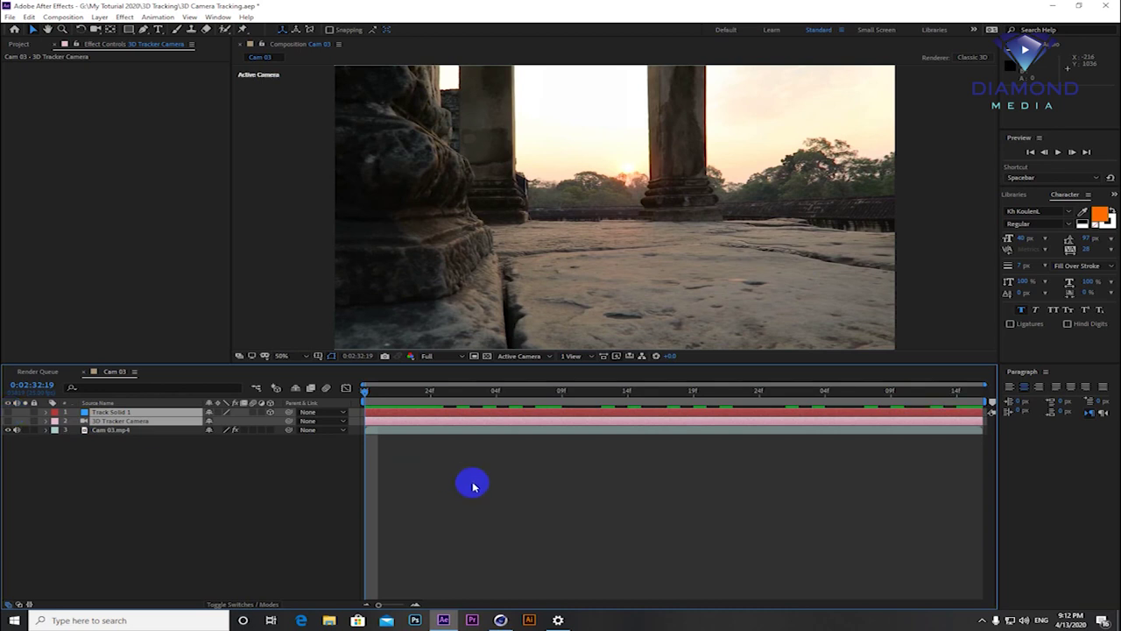
left_click(399, 414)
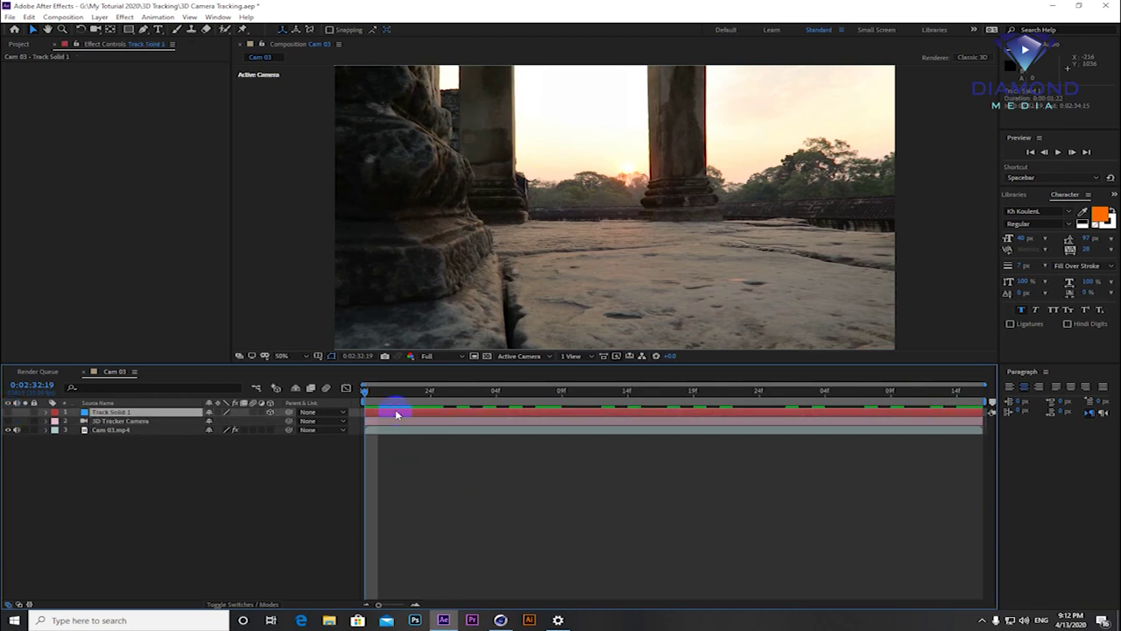
left_click(372, 430)
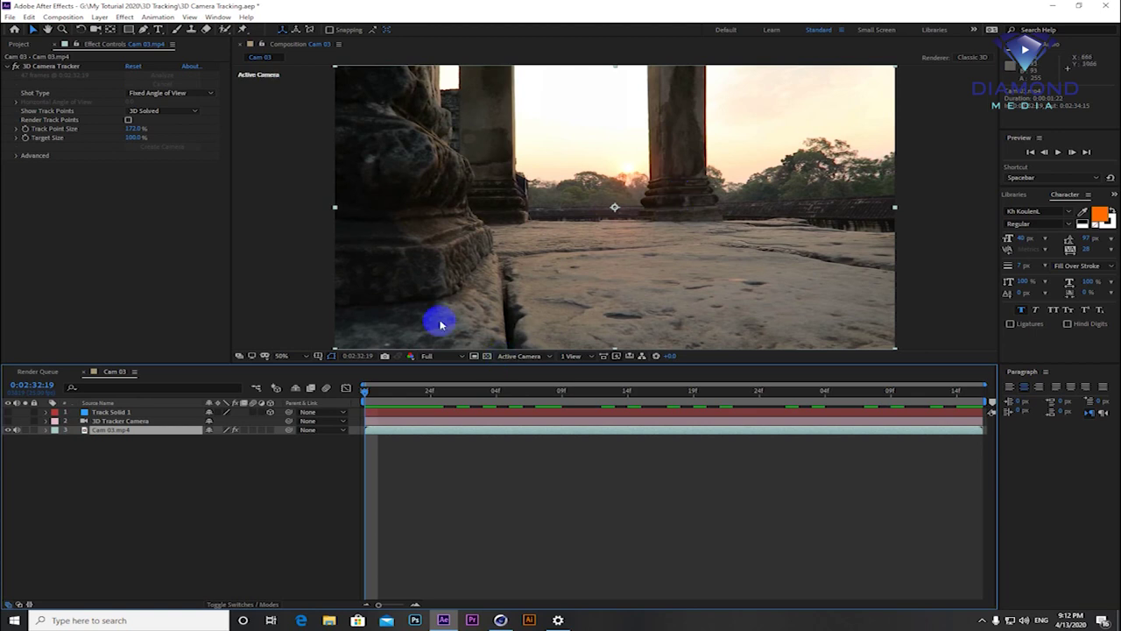
left_click(75, 18)
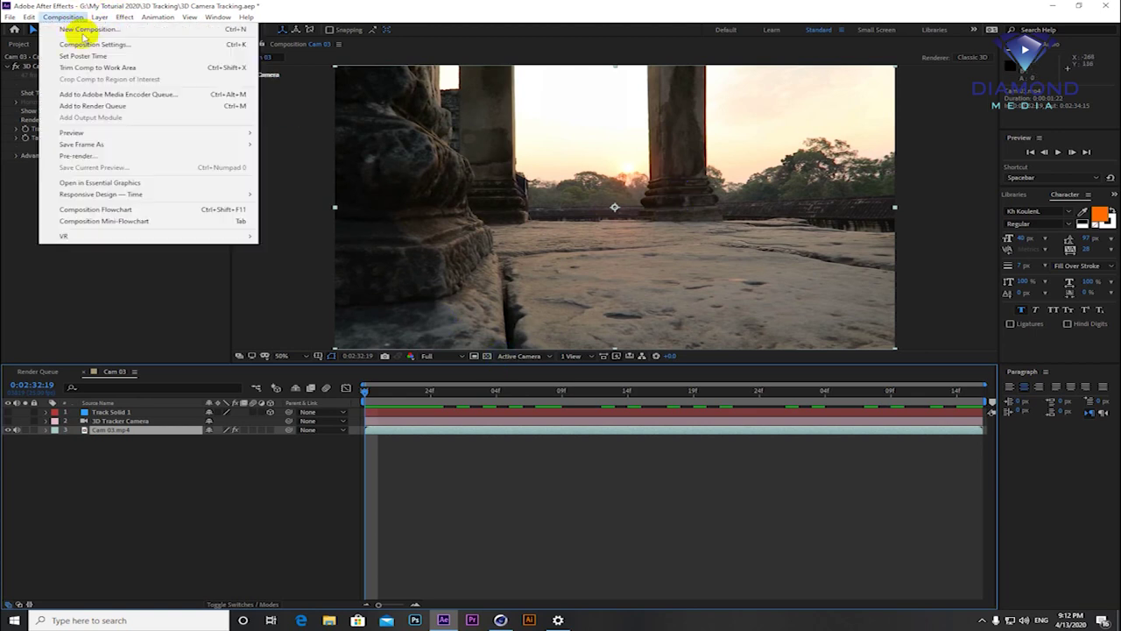
- Queue the Cam 03 composition for rendering with its output module set to JPEG Sequence
left_click(96, 105)
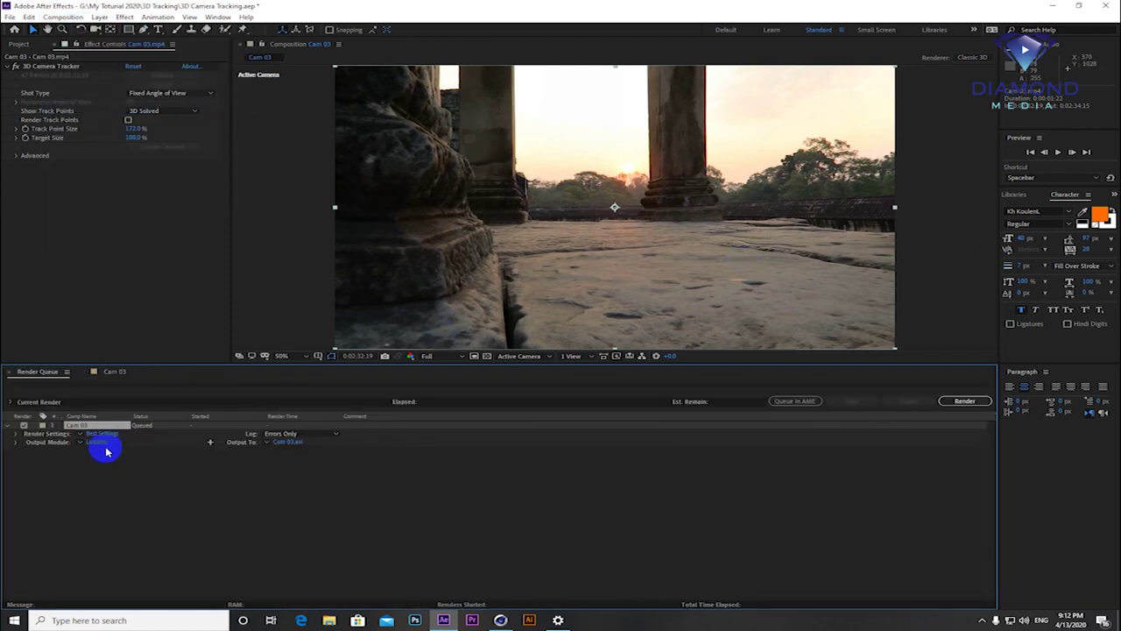
left_click(101, 442)
left_click(569, 180)
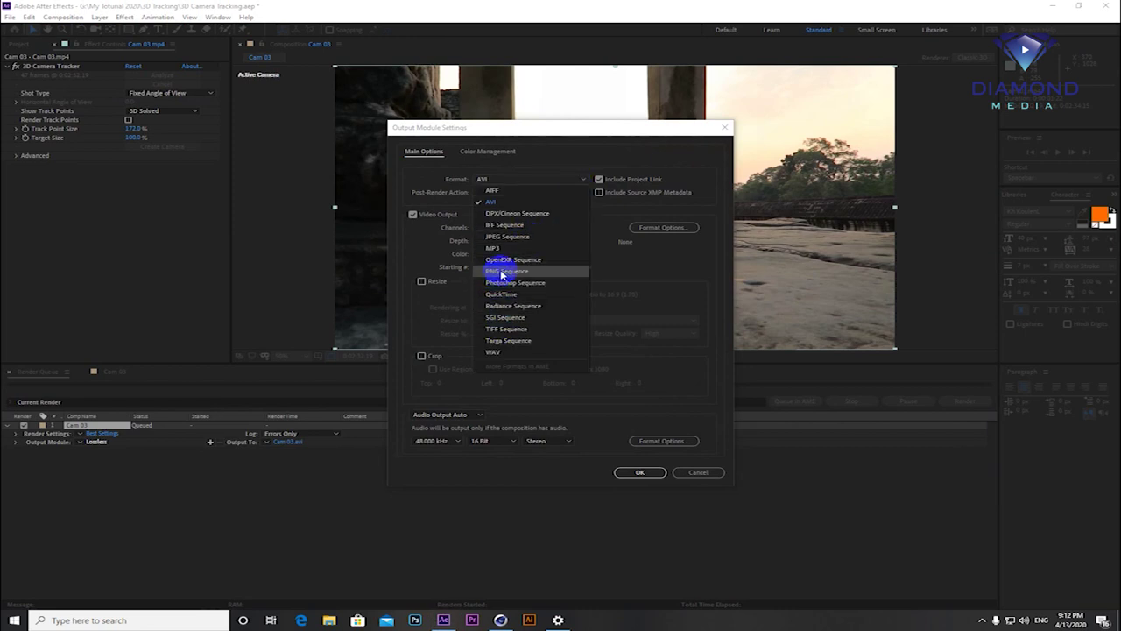
left_click(505, 238)
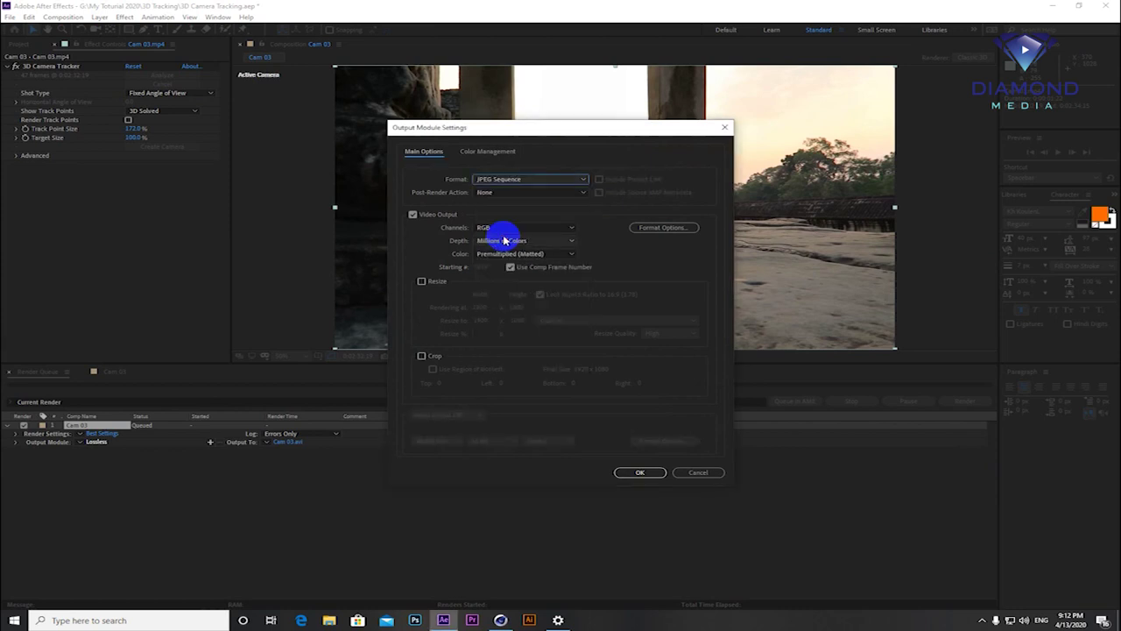
left_click(638, 474)
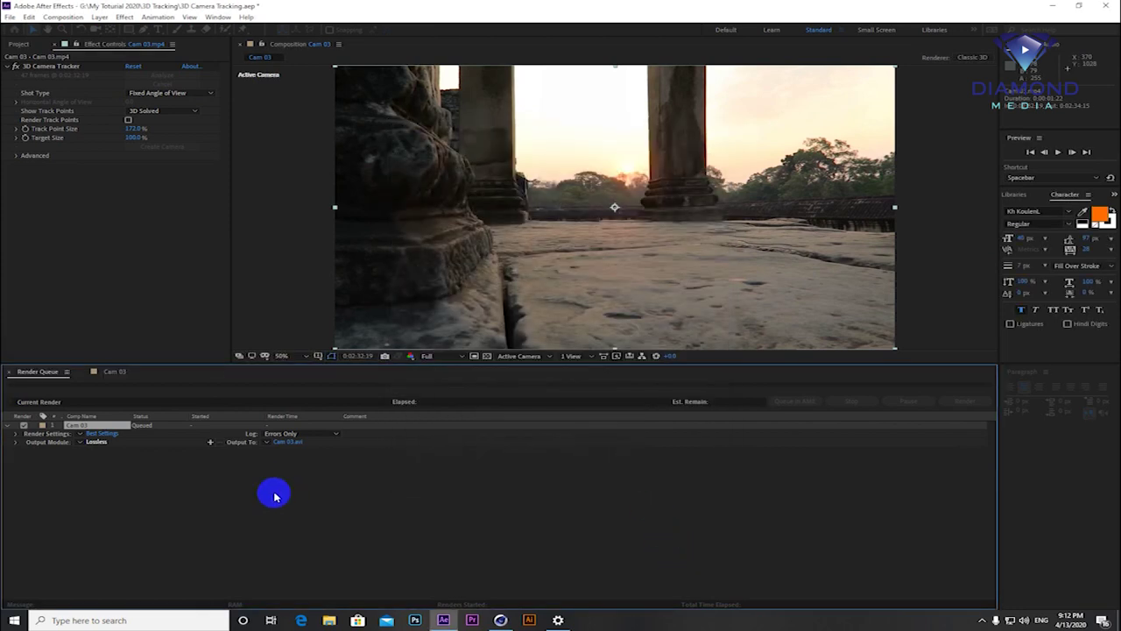
- Point the render output location to the 3D Tracking folder
left_click(287, 442)
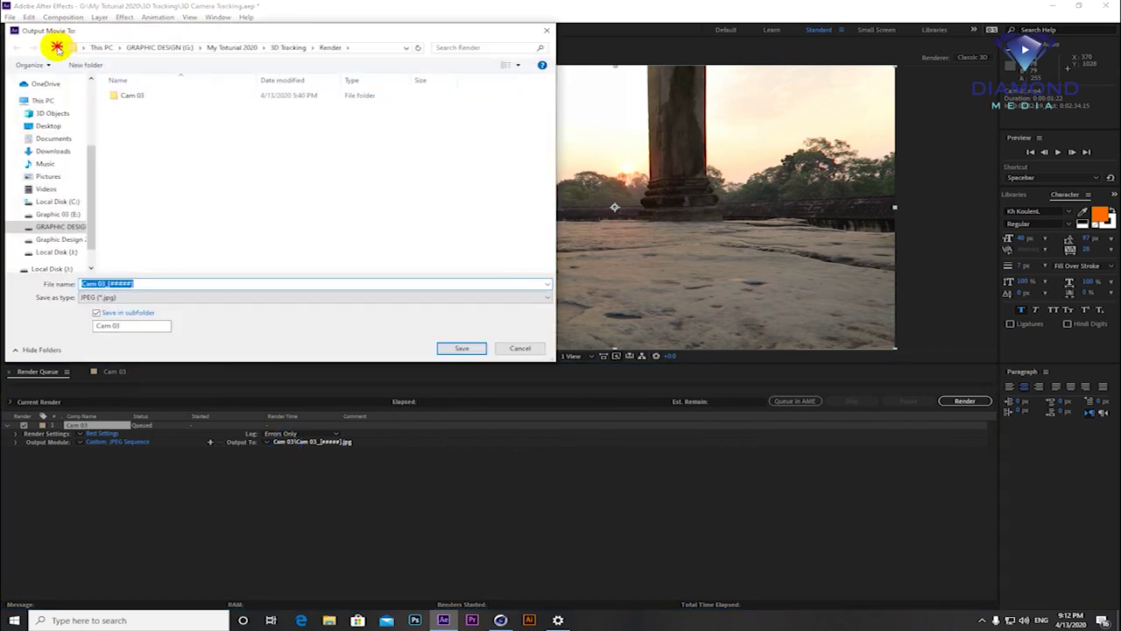
left_click(58, 47)
left_click(60, 48)
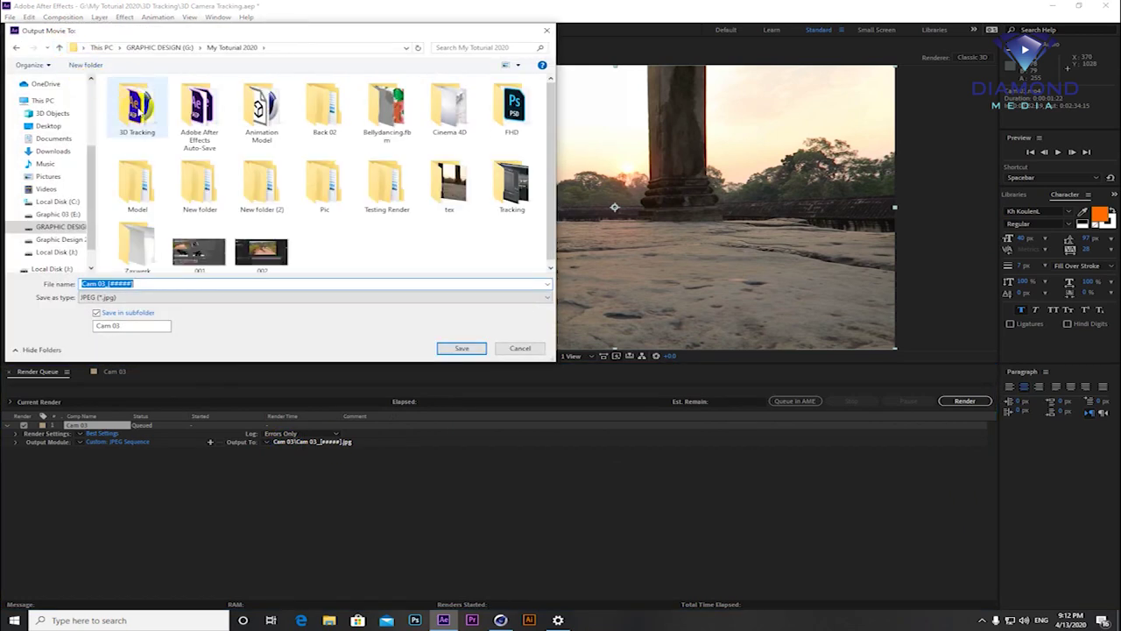
double_click(137, 105)
- Create a new Background folder in 3D Tracking and save the render output into it
left_click(87, 66)
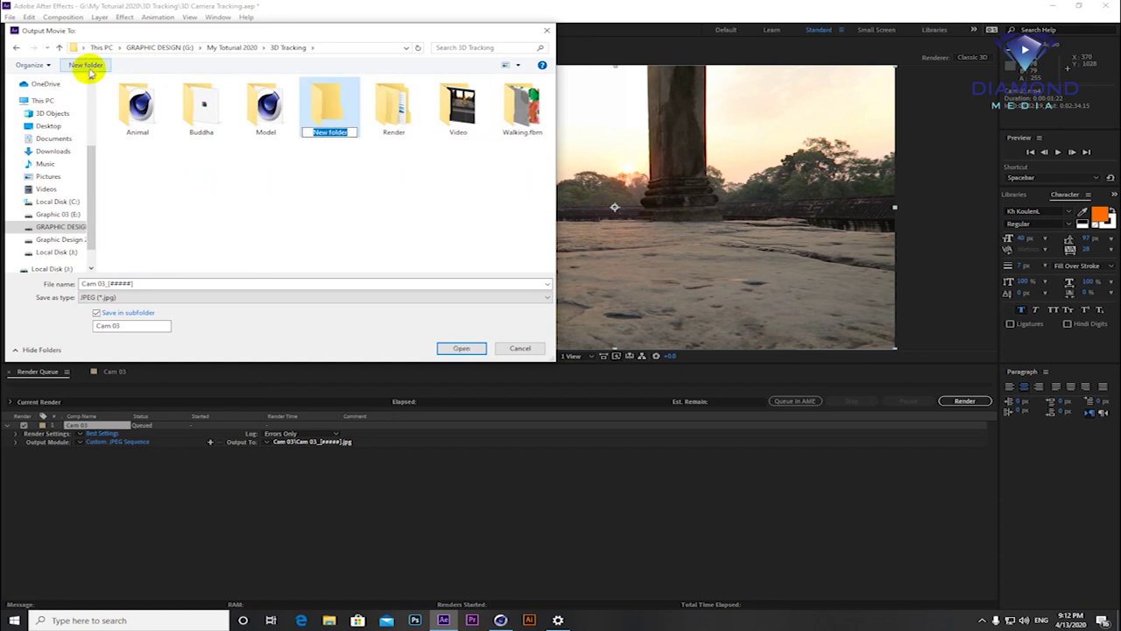
type("8")
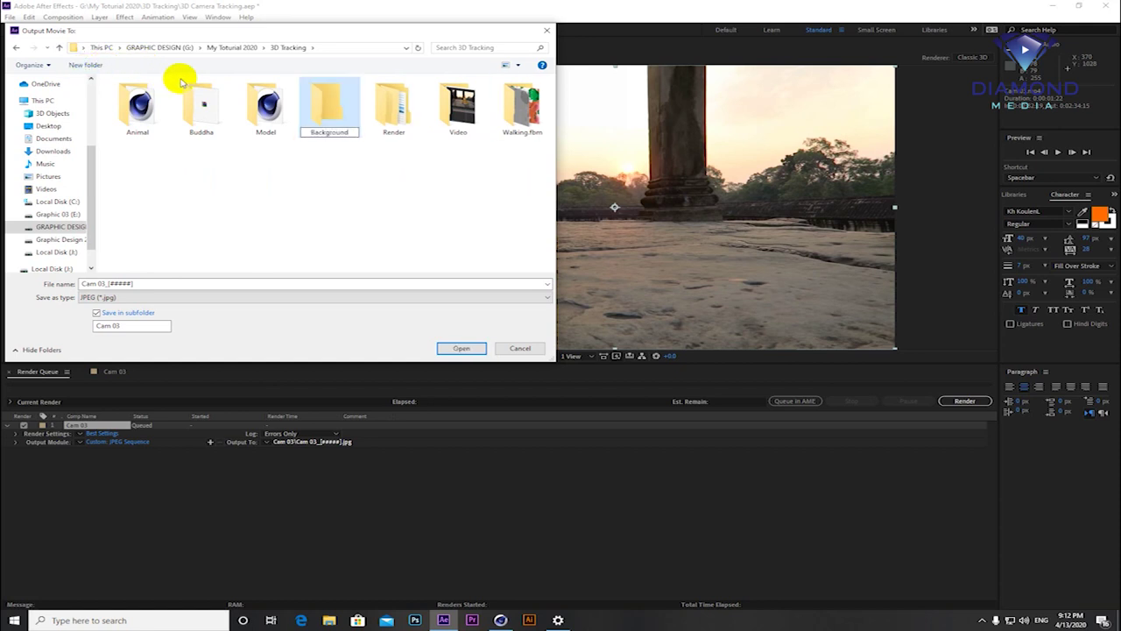
left_click(317, 96)
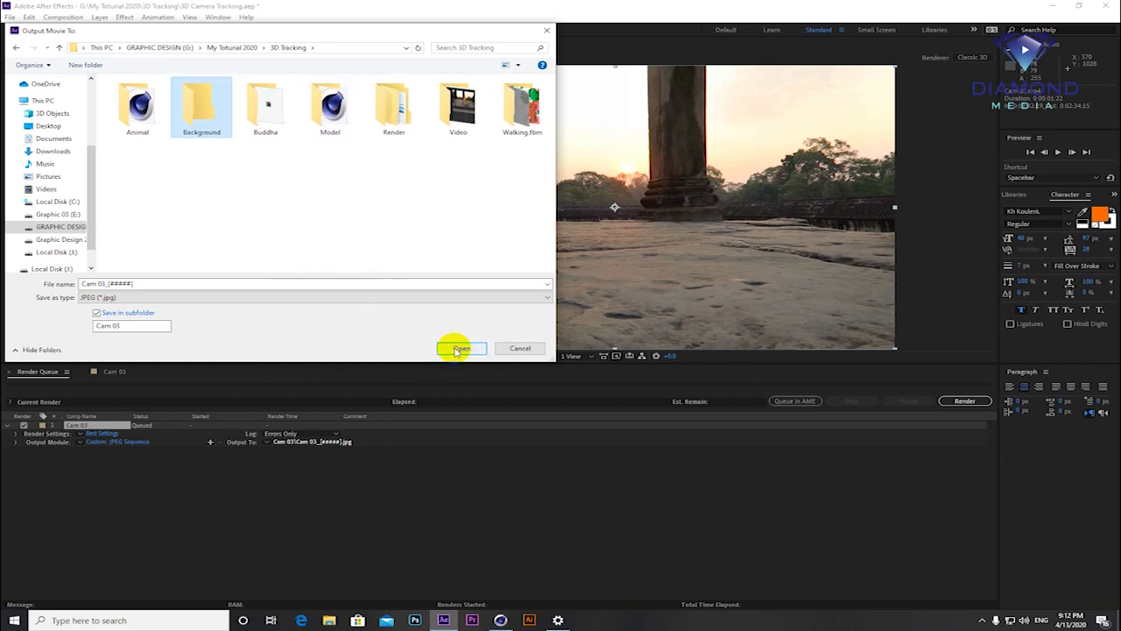
left_click(233, 183)
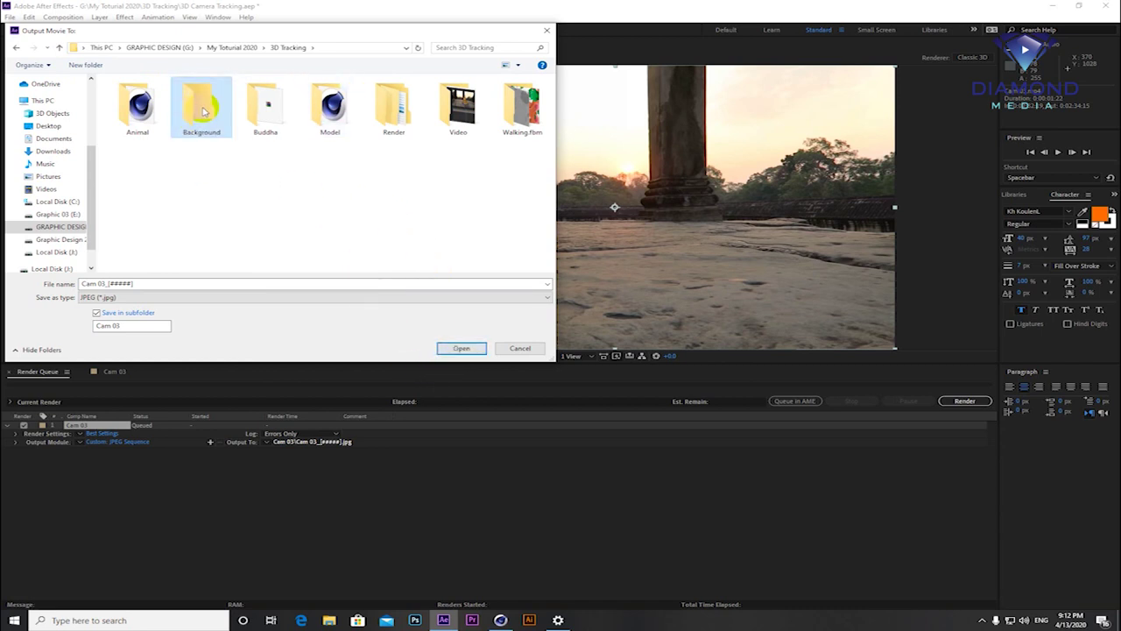
double_click(203, 111)
left_click(462, 348)
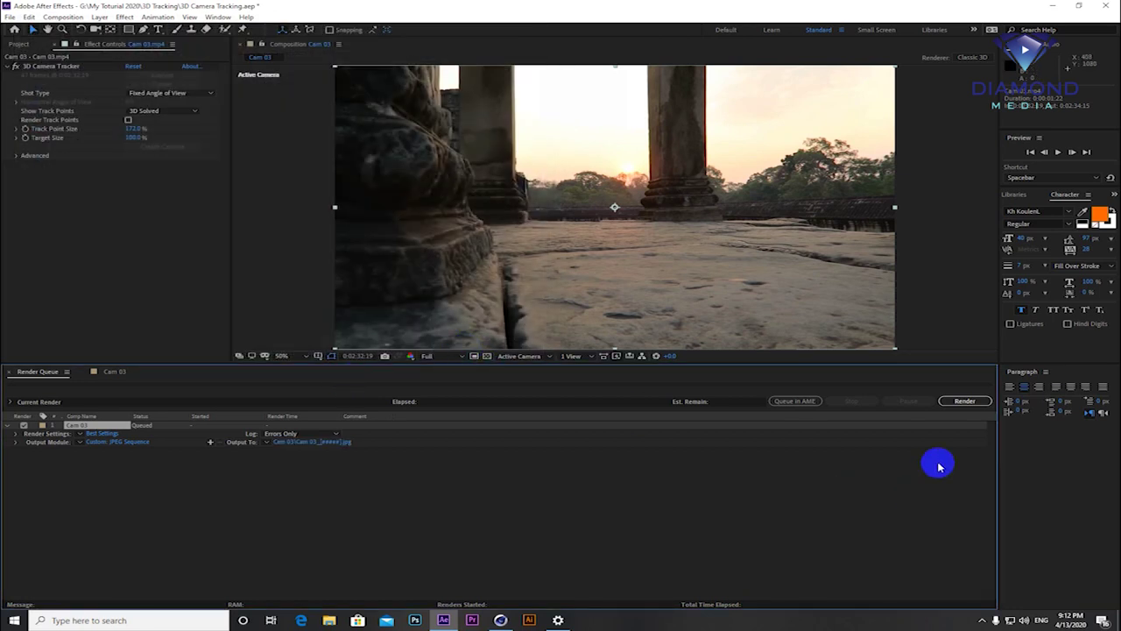
- Render the Cam 03 JPEG sequence, then bring up Cinema 4D's empty Untitled 1 scene
left_click(952, 403)
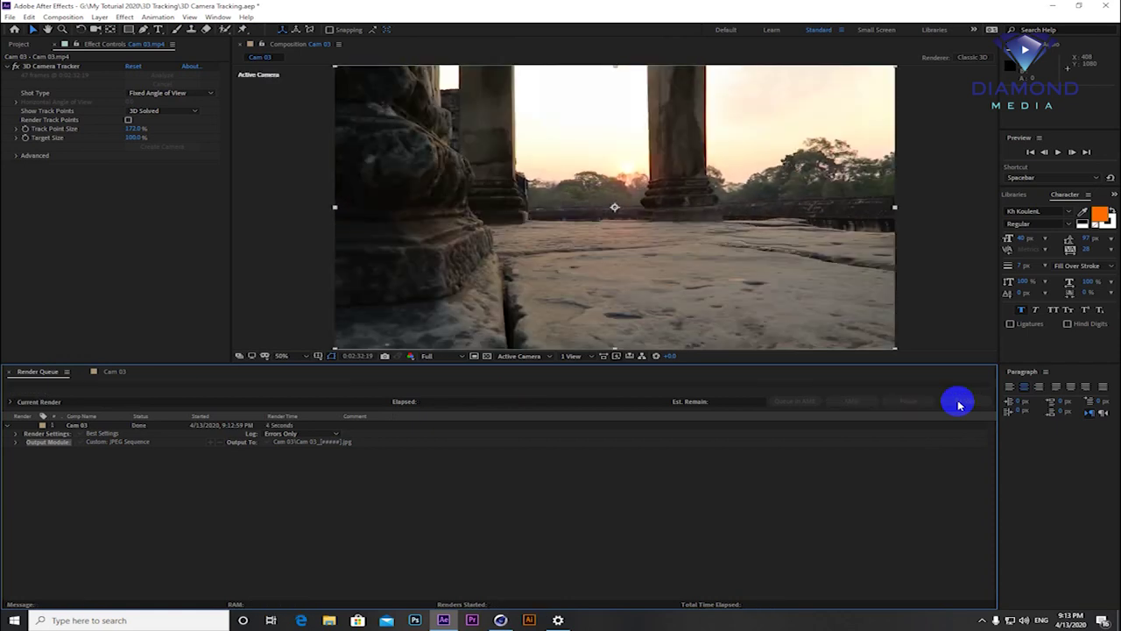
left_click(116, 372)
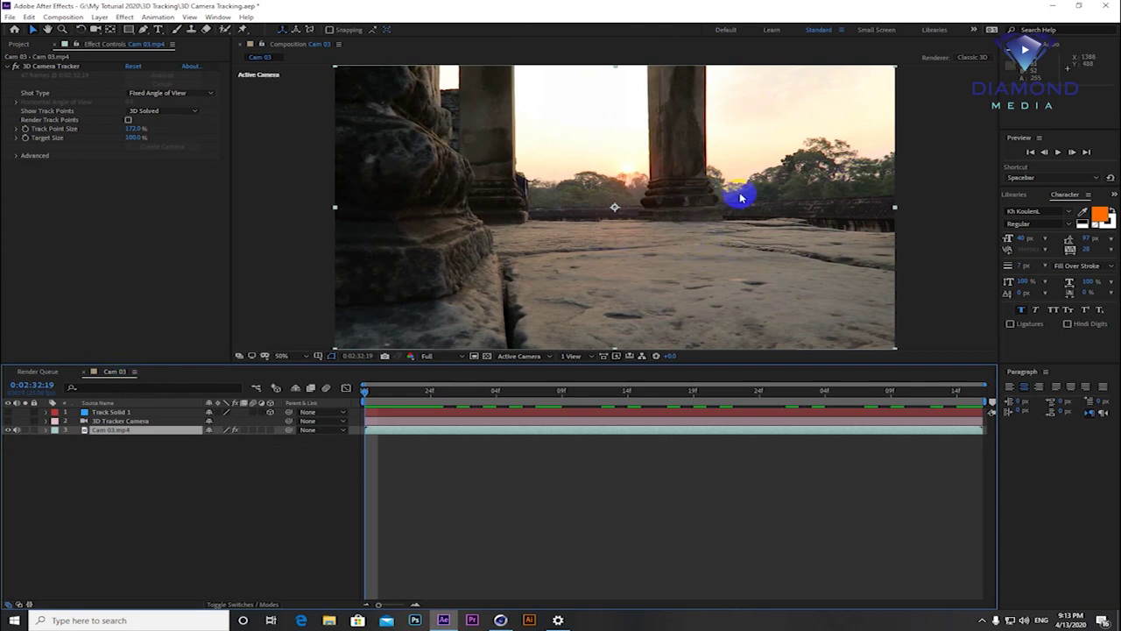
left_click(501, 620)
left_click(653, 264)
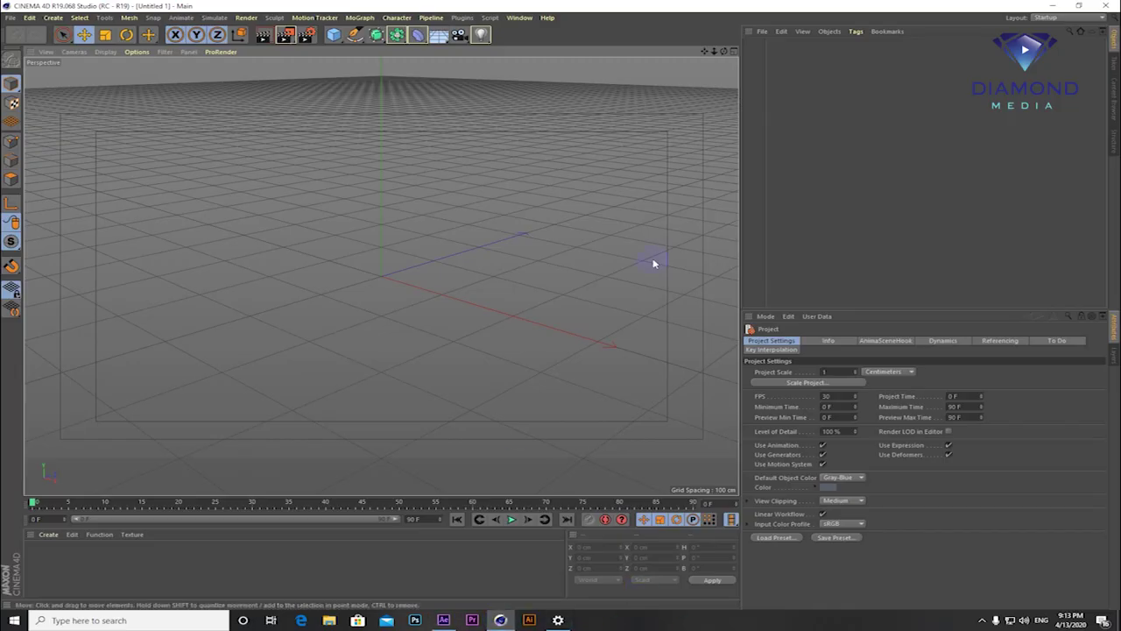
- Open 3D Camera.c4d from My Tutorial 2020 > 3D Tracking, scrub to frame 3865, then return to After Effects
left_click(10, 17)
left_click(23, 44)
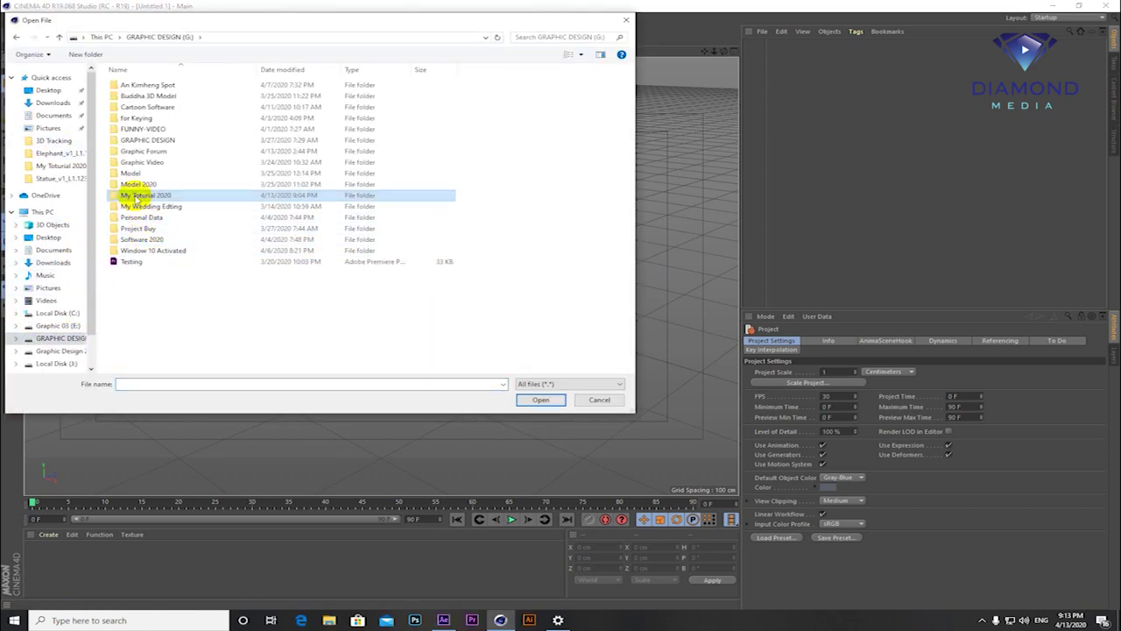
double_click(136, 199)
double_click(138, 104)
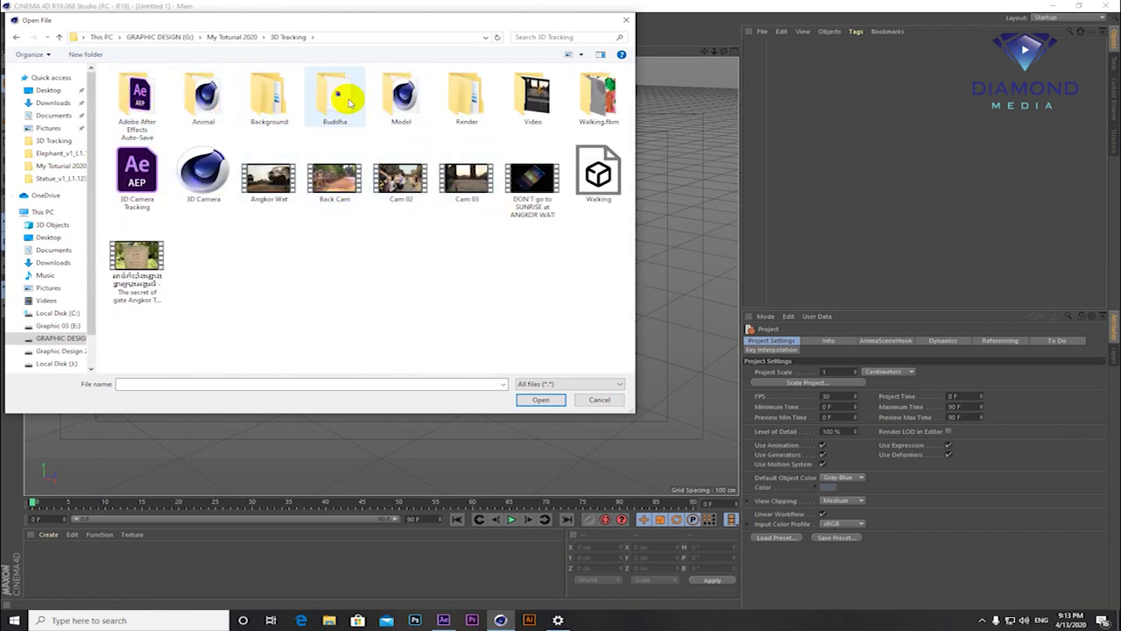
double_click(211, 175)
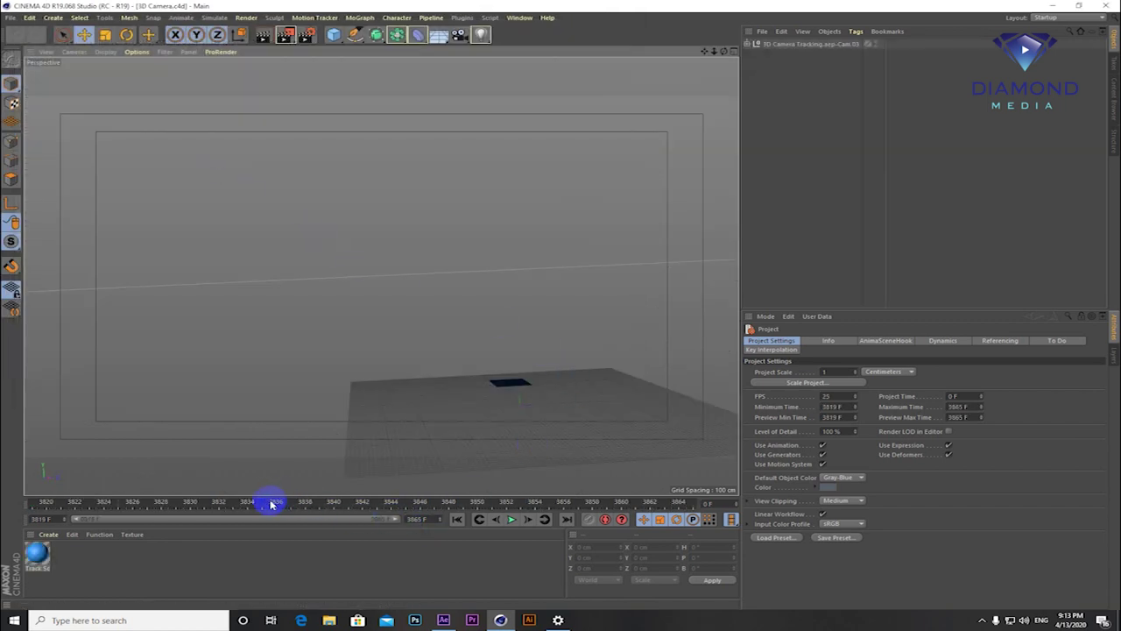
left_click_drag(271, 504, 729, 516)
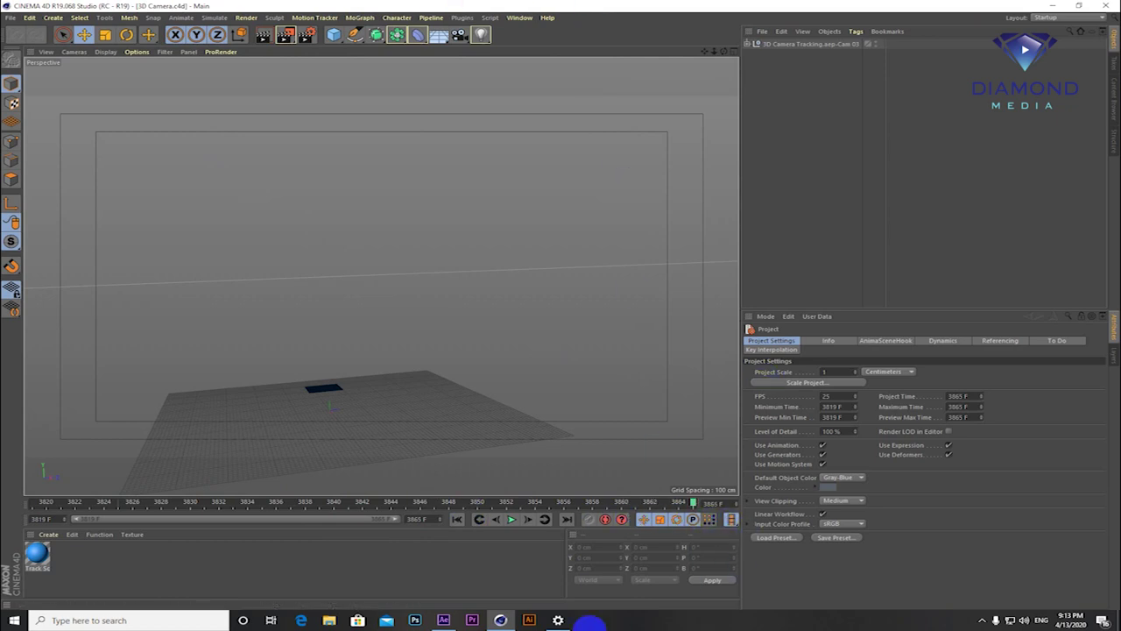
left_click(443, 620)
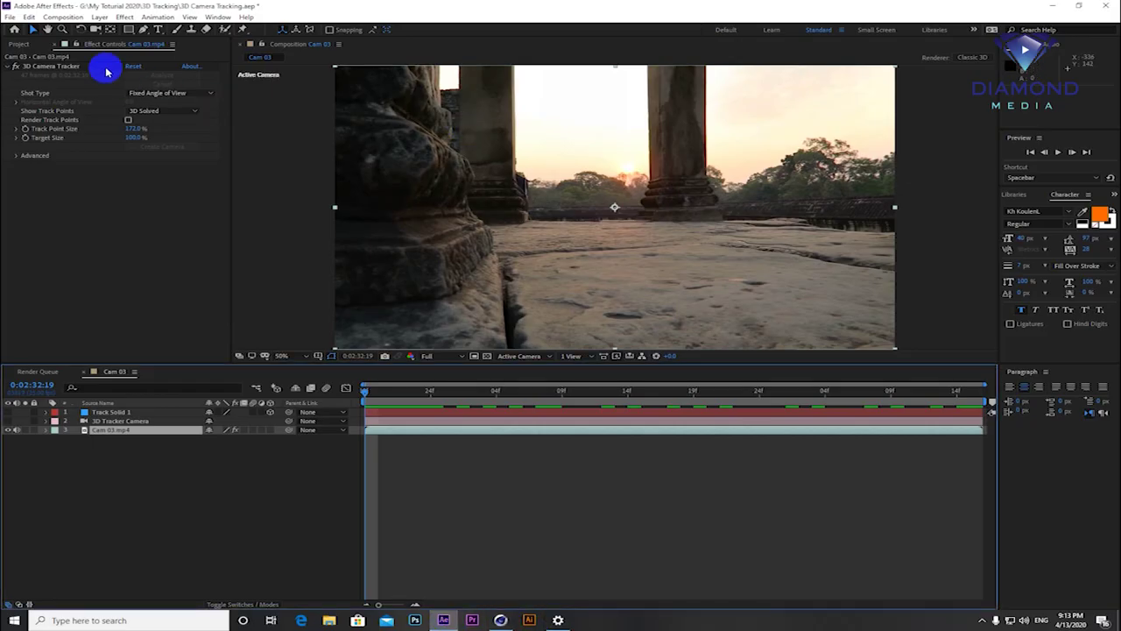
- Import the 3D Camera.c4d scene into the After Effects project
left_click(16, 45)
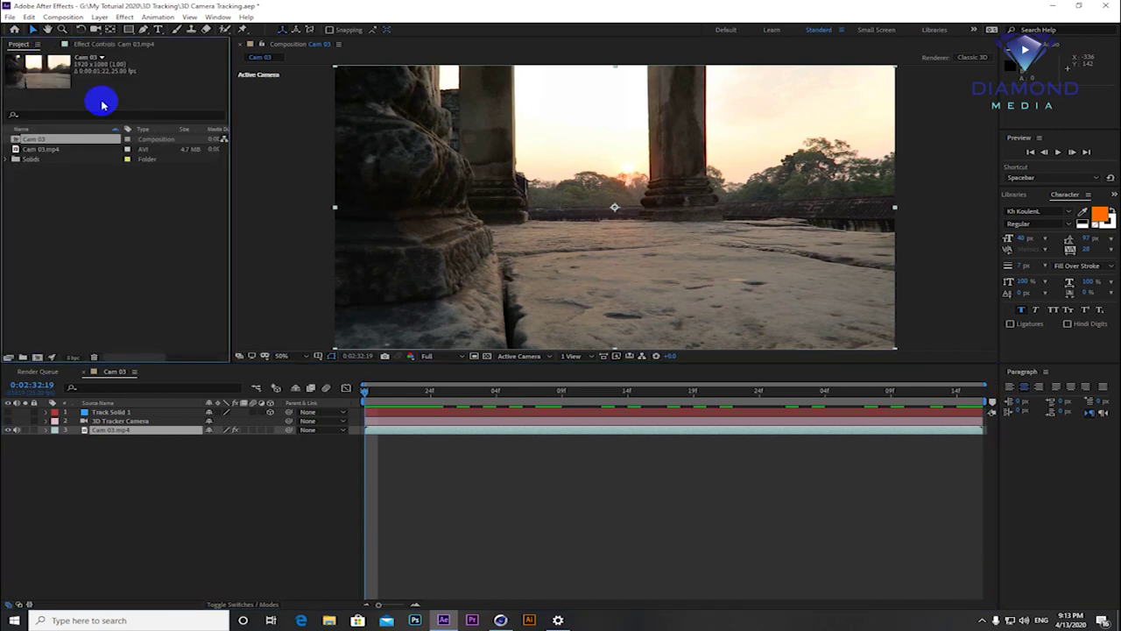
double_click(107, 229)
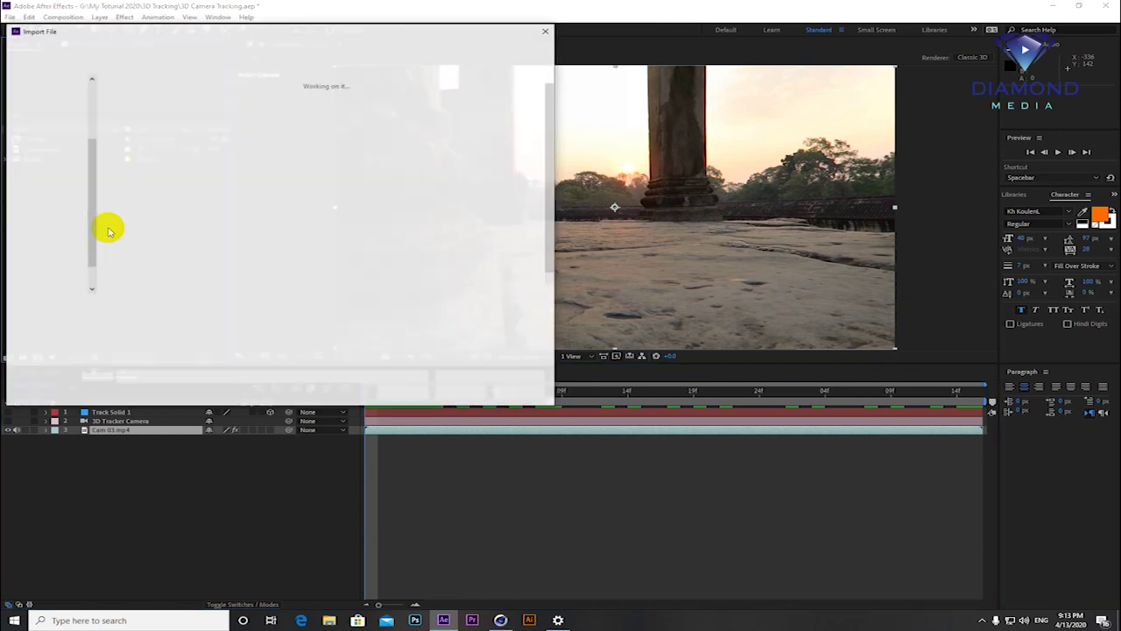
left_click(262, 185)
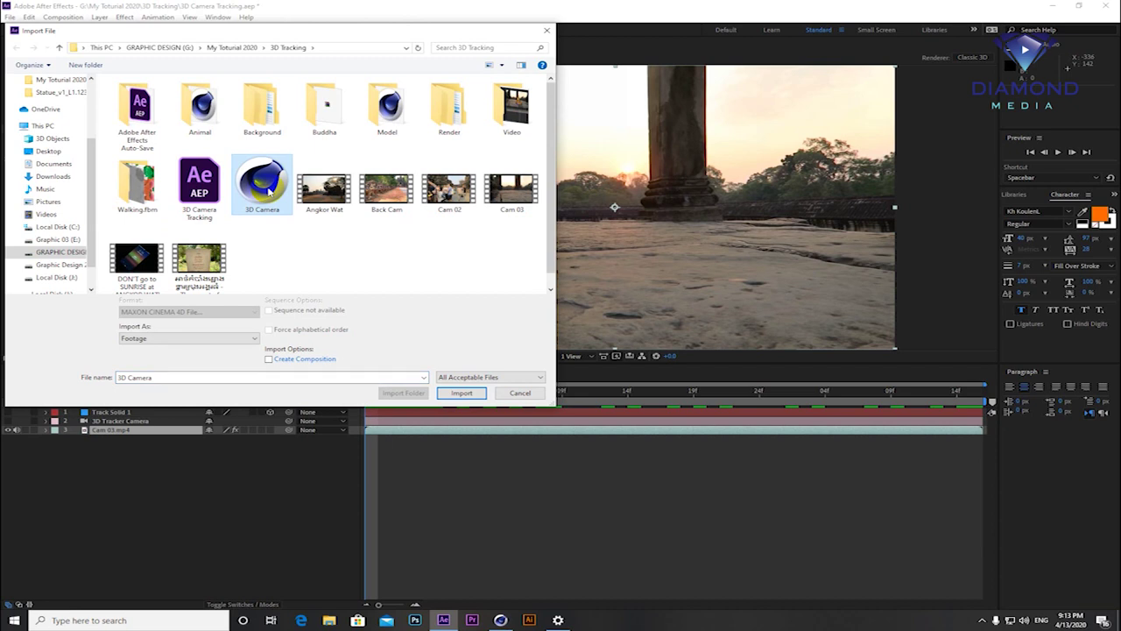
left_click(461, 393)
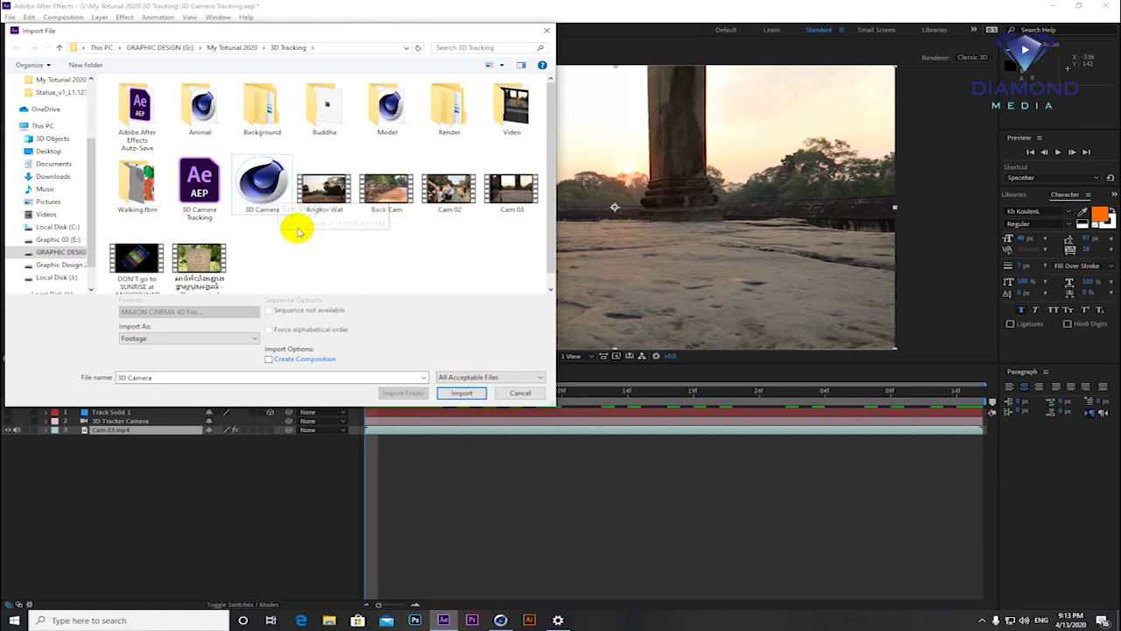
left_click(468, 398)
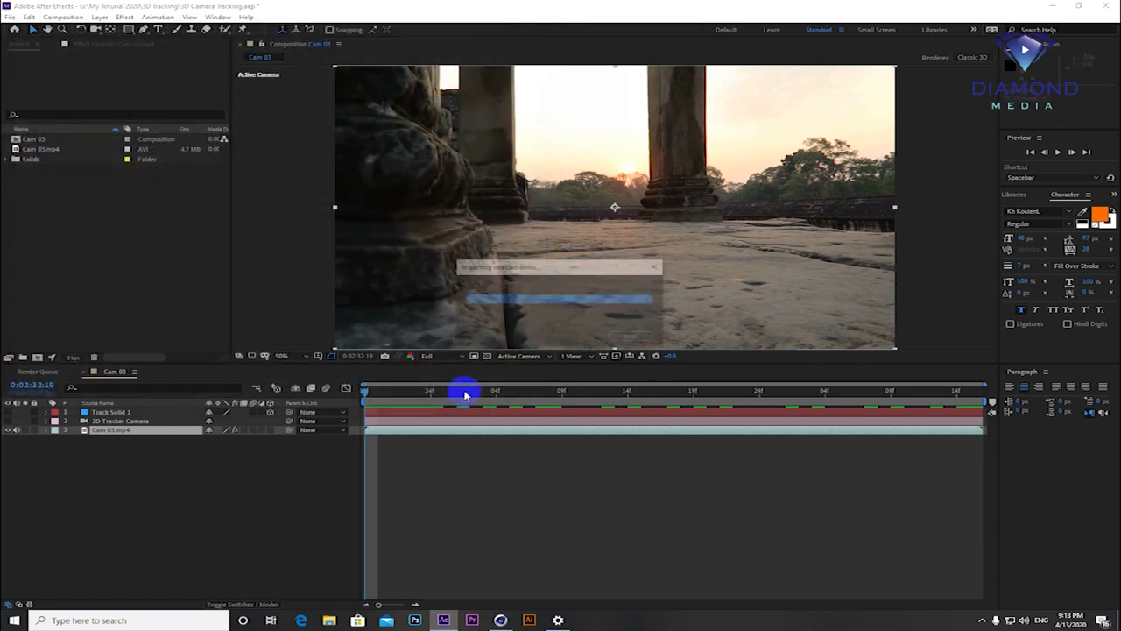
- Place 3D Camera.c4d as the top layer of the Cam 03 composition
left_click_drag(44, 138, 112, 408)
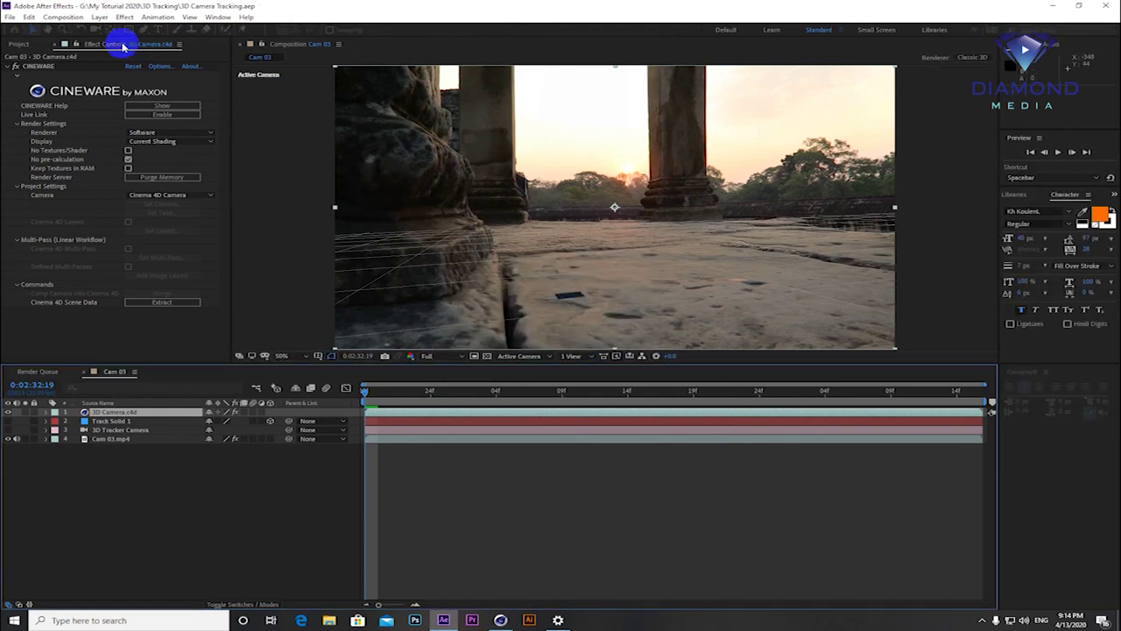
left_click(10, 17)
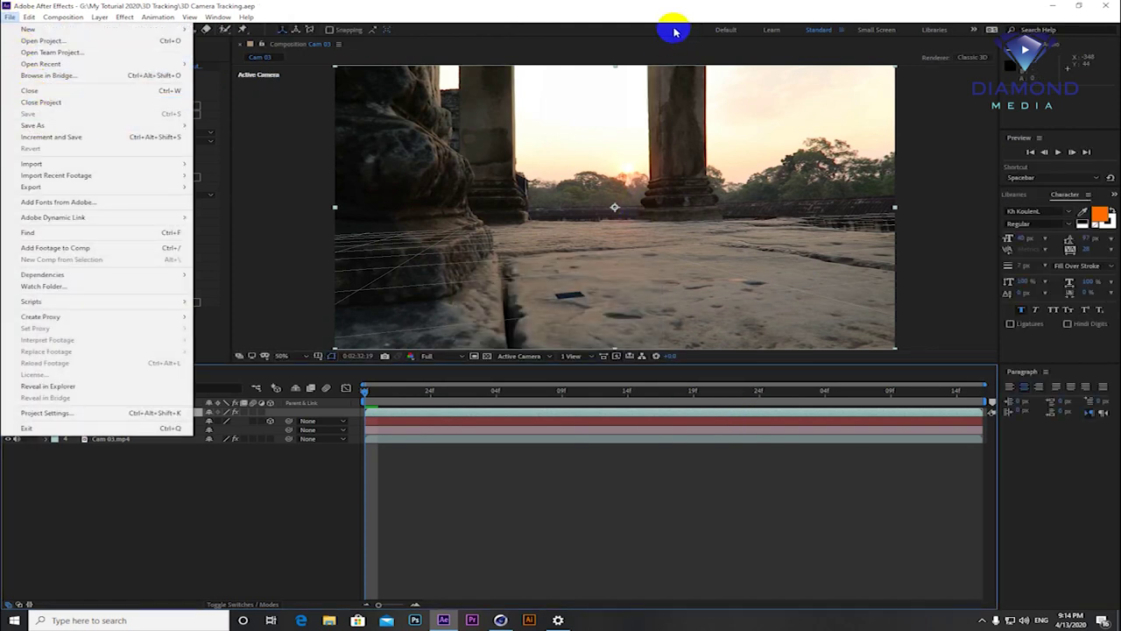
left_click(671, 30)
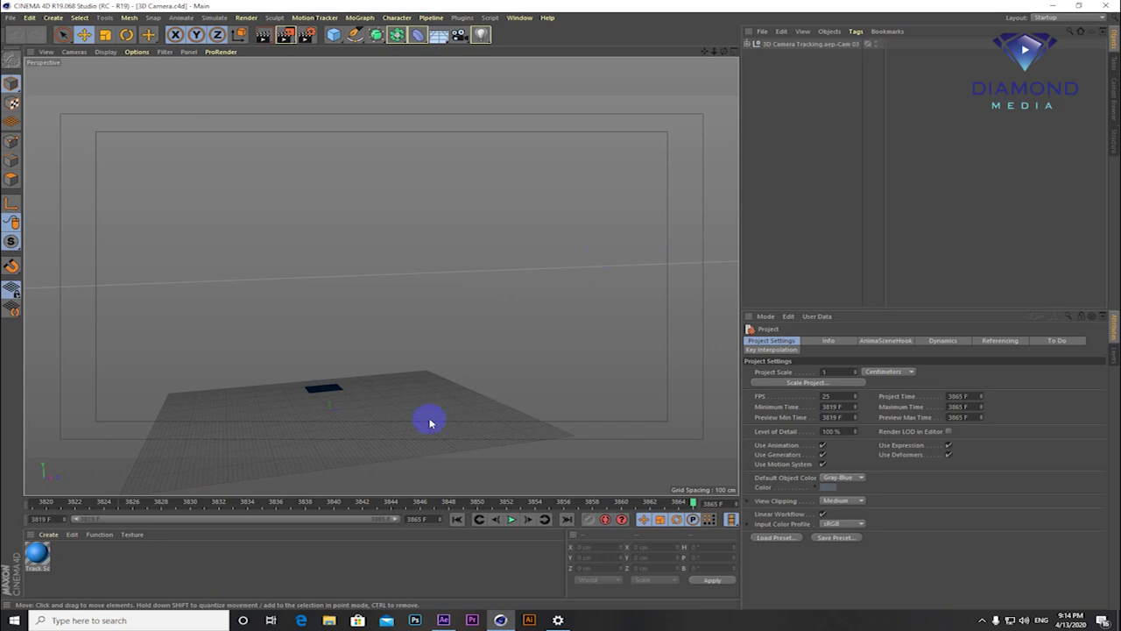
- Rewind the playhead to frame 3819 and add a Background object to the scene
left_click_drag(179, 504, 33, 503)
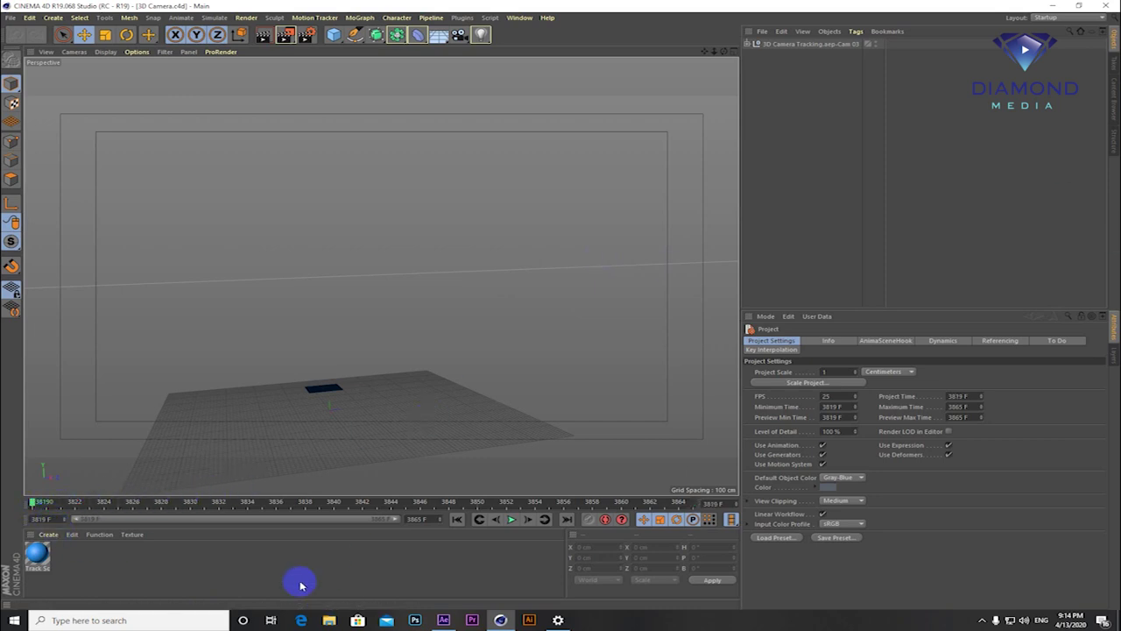
left_click(438, 36)
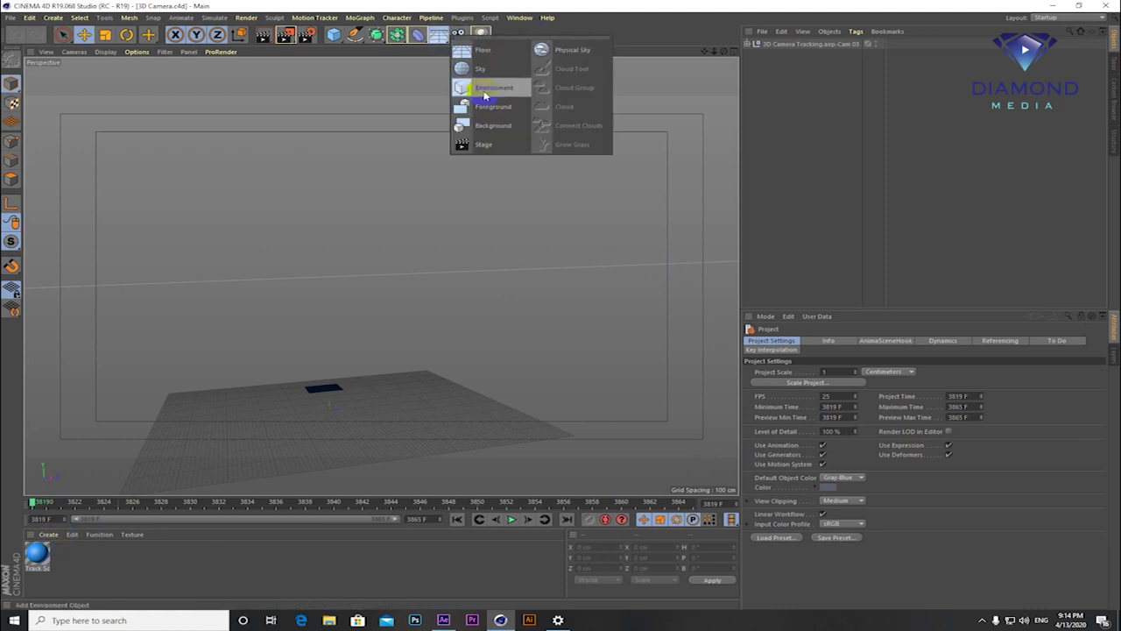
left_click(487, 125)
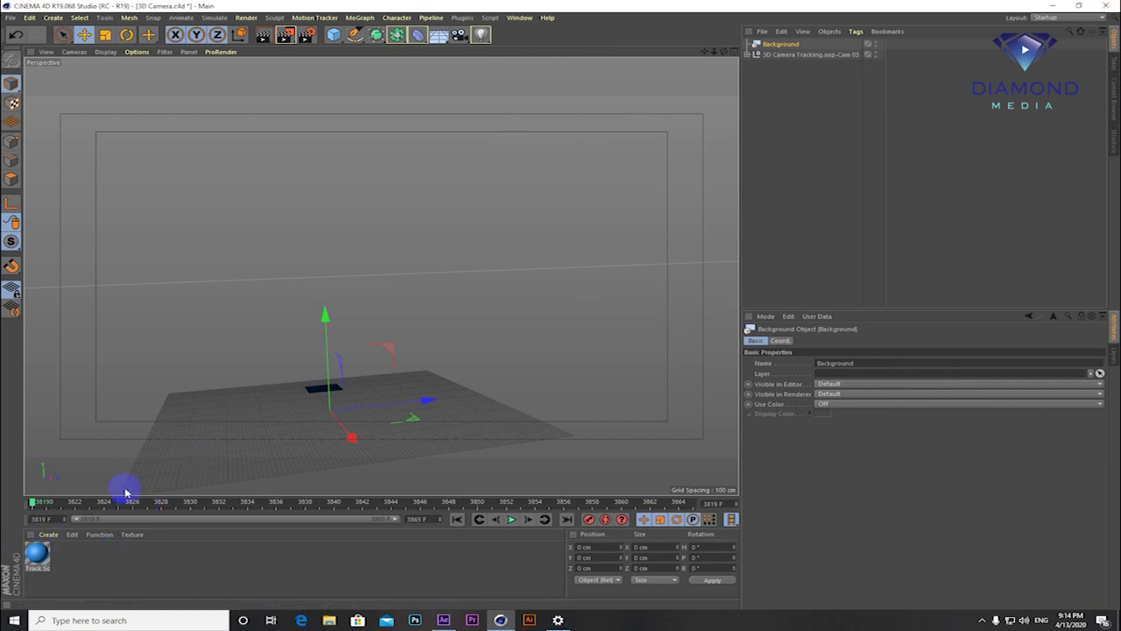
left_click(46, 534)
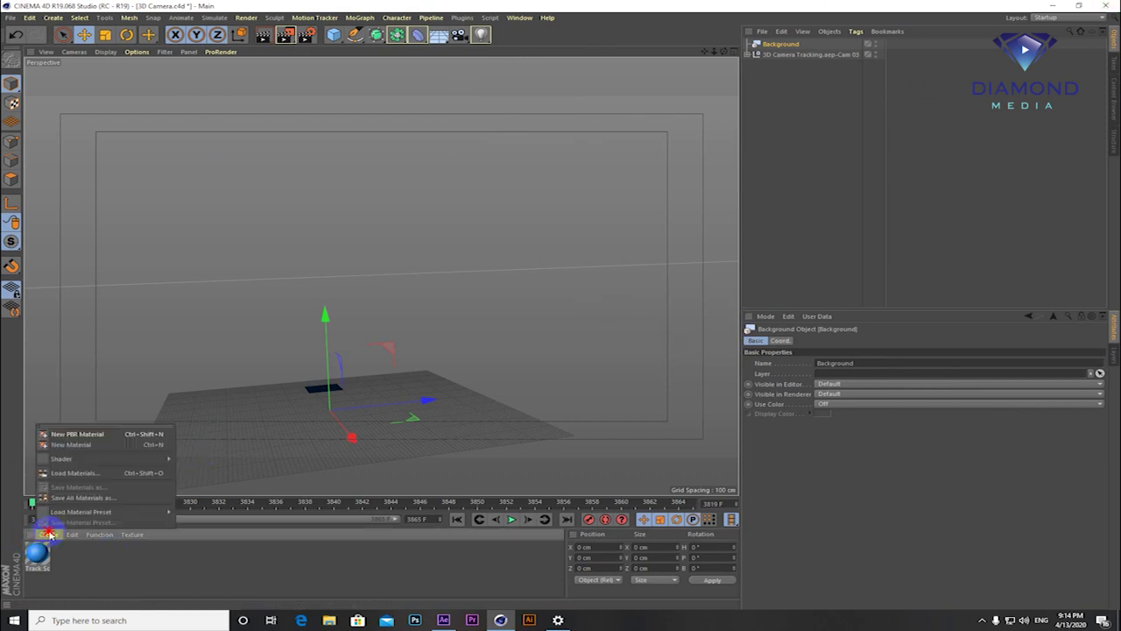
- Create a new material and turn off its reflectance in the Material Editor
left_click(75, 445)
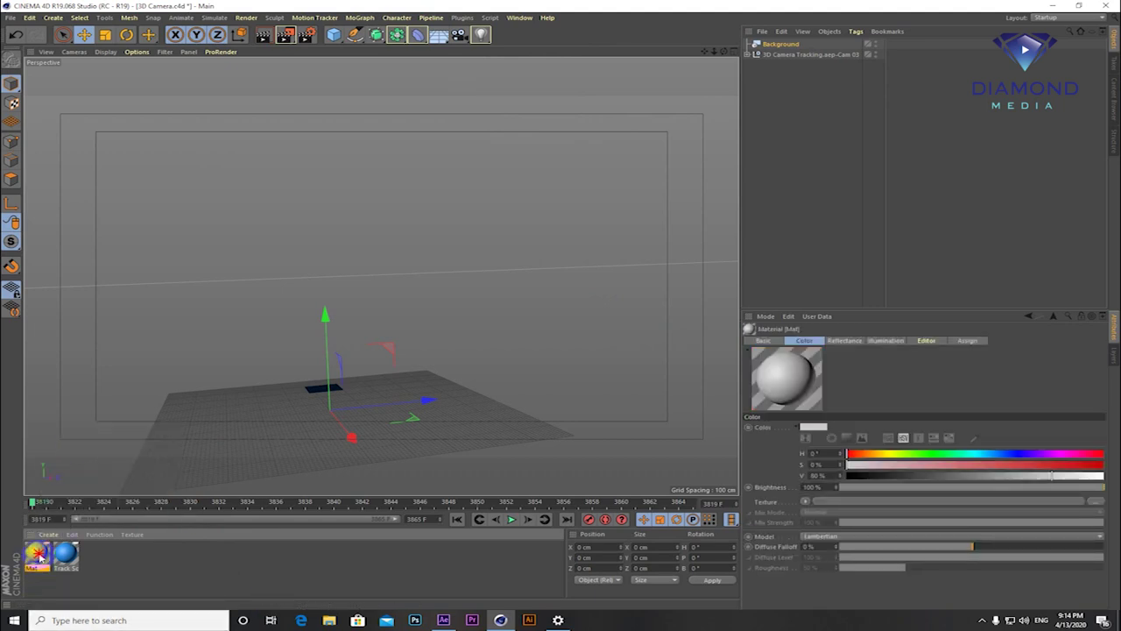
double_click(37, 551)
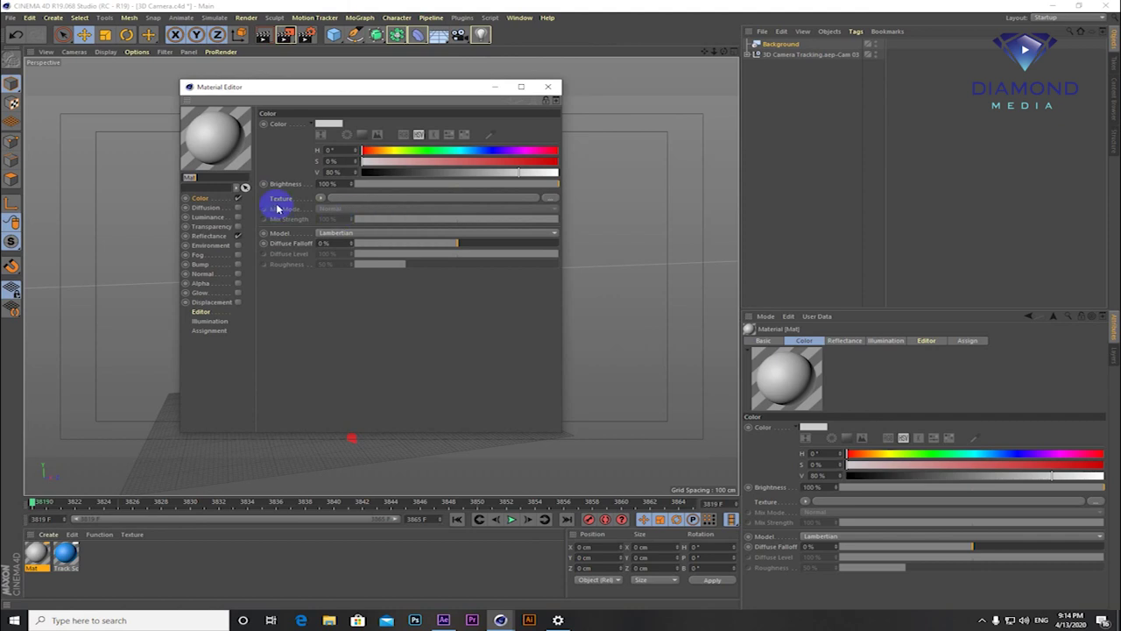
left_click(237, 236)
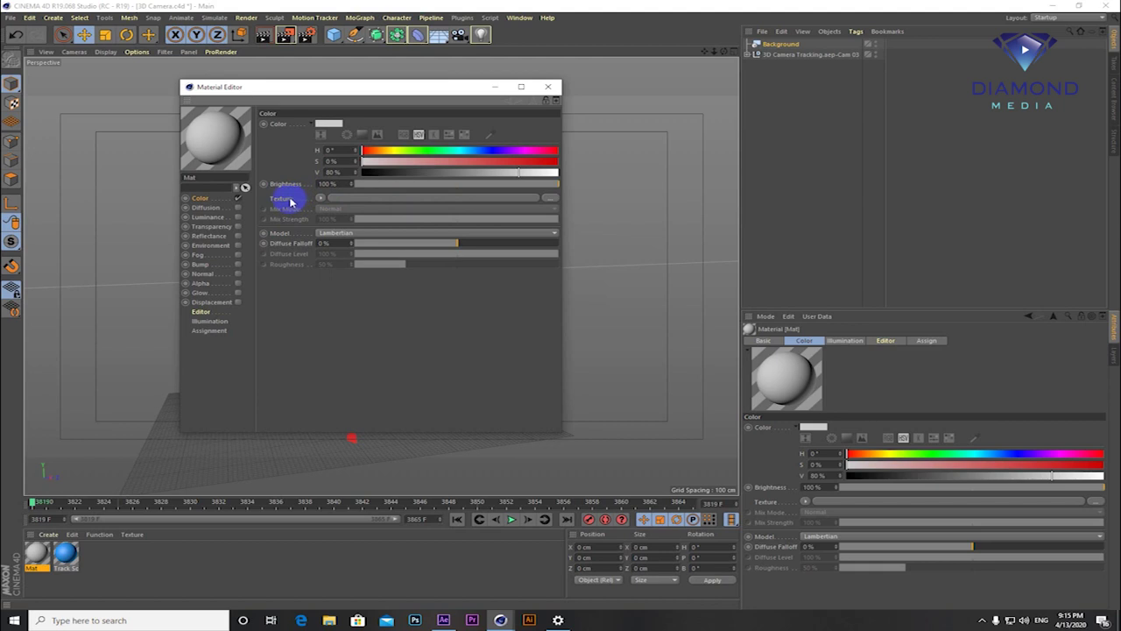
- Load Cam 03_03819.jpg from Background > Cam 03 as the colour texture, without copying it
left_click(549, 200)
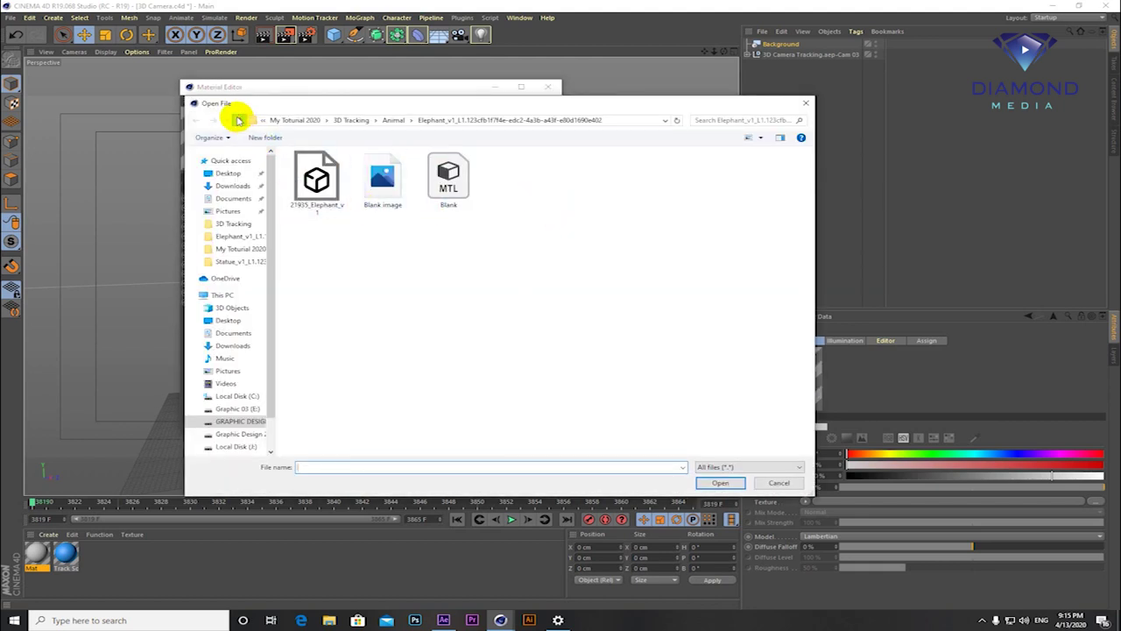
left_click(238, 120)
left_click(239, 120)
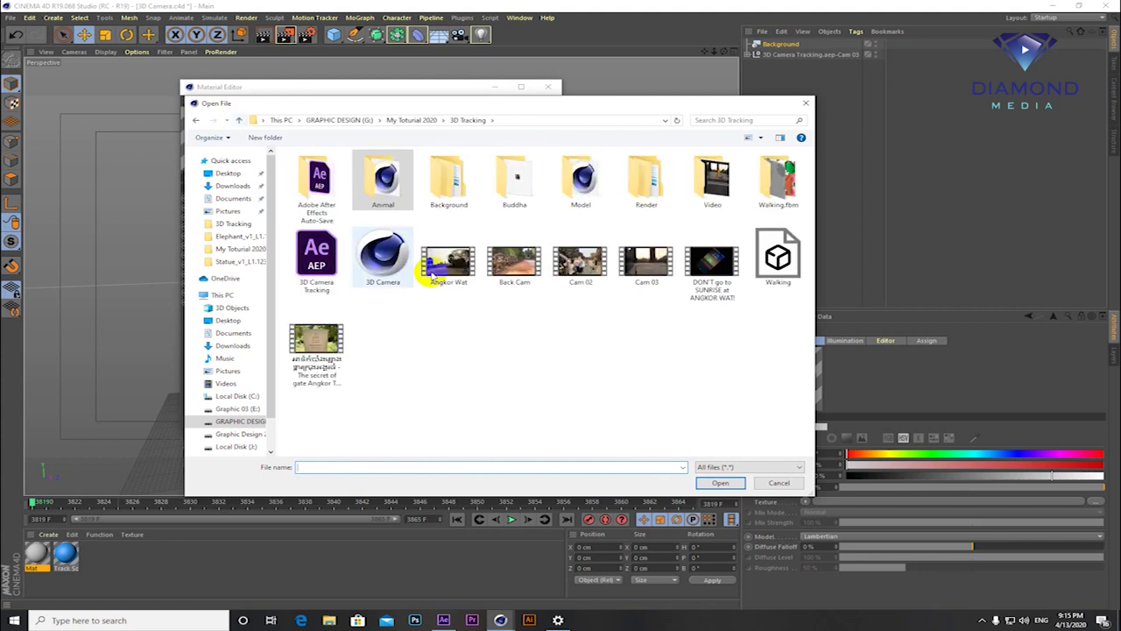
double_click(448, 206)
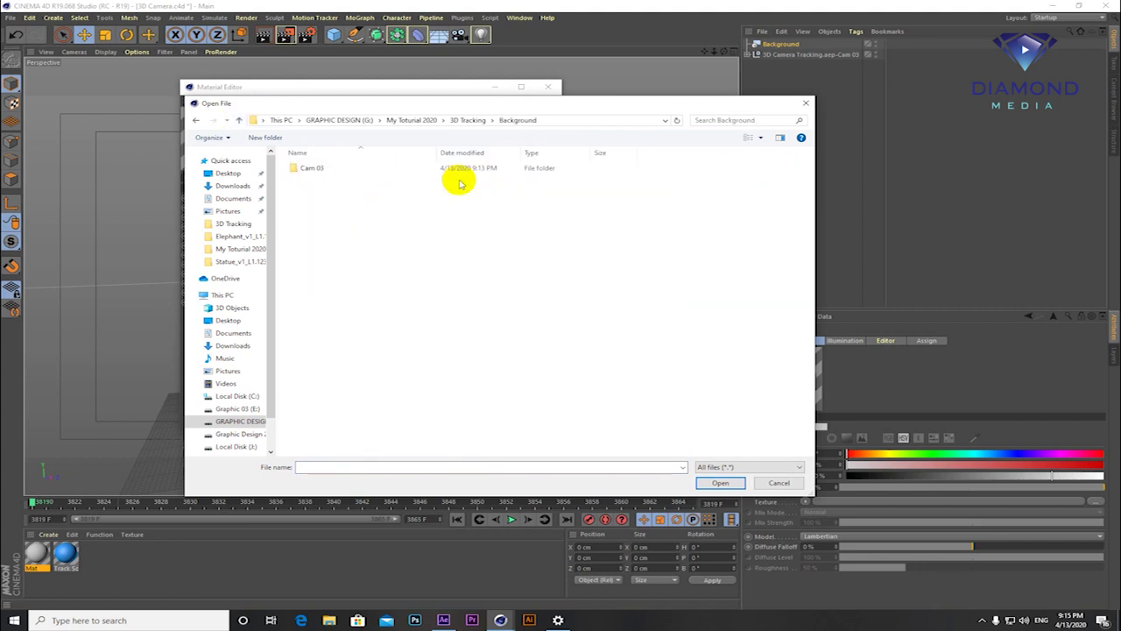
left_click(318, 169)
double_click(316, 169)
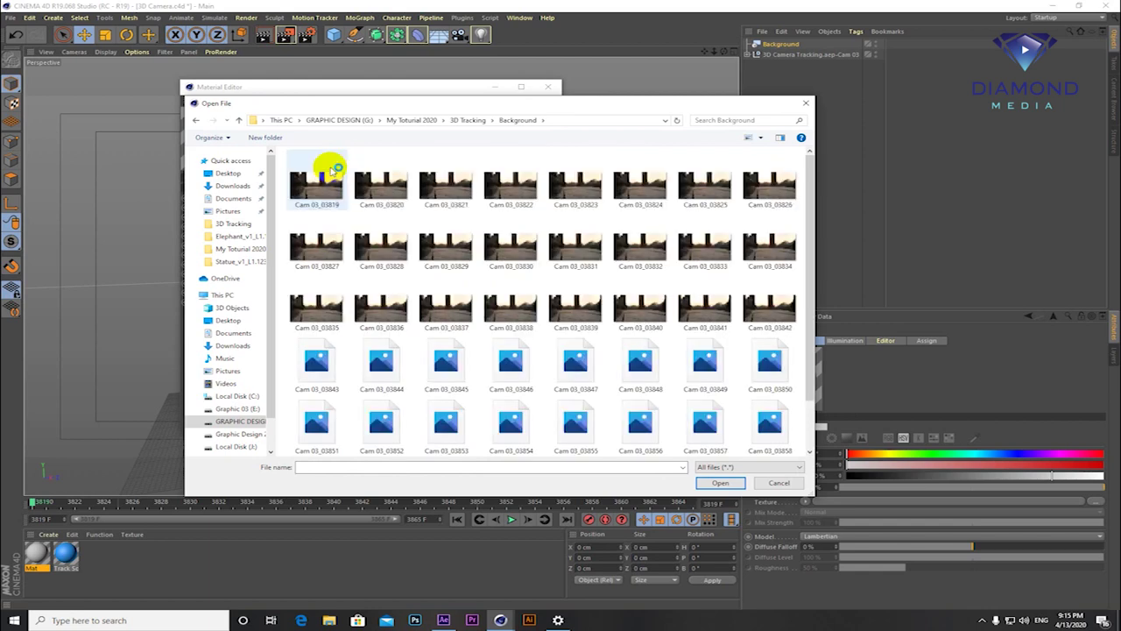
left_click(316, 182)
left_click(716, 482)
left_click(624, 349)
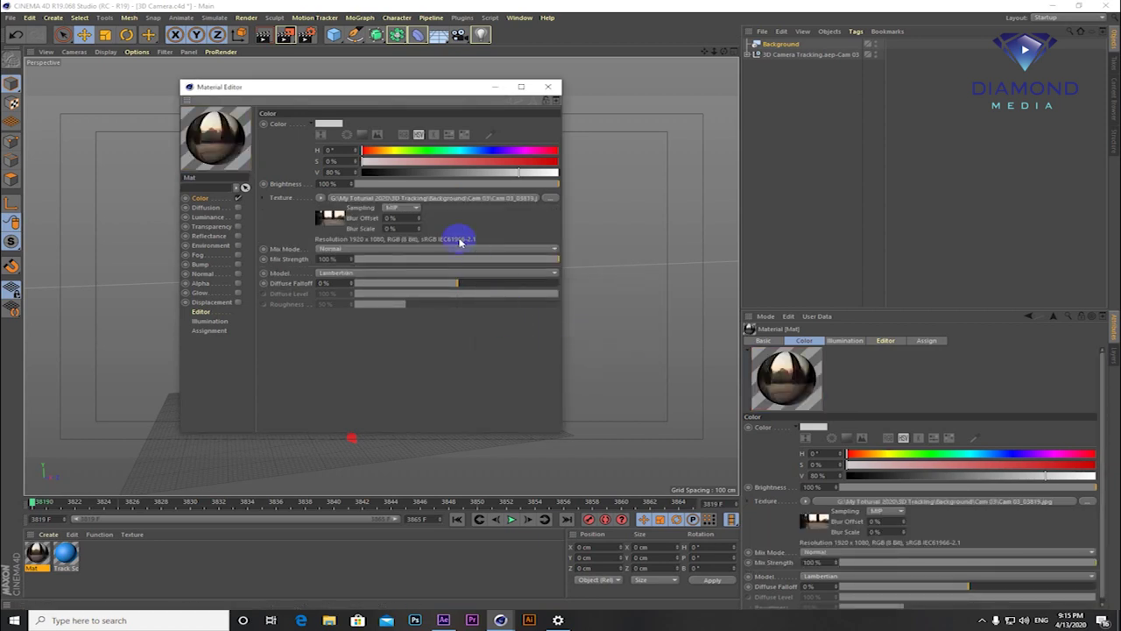
- Keep Exact Second timing, calculate the movie range 3819–3865, and close the Material Editor
left_click(390, 199)
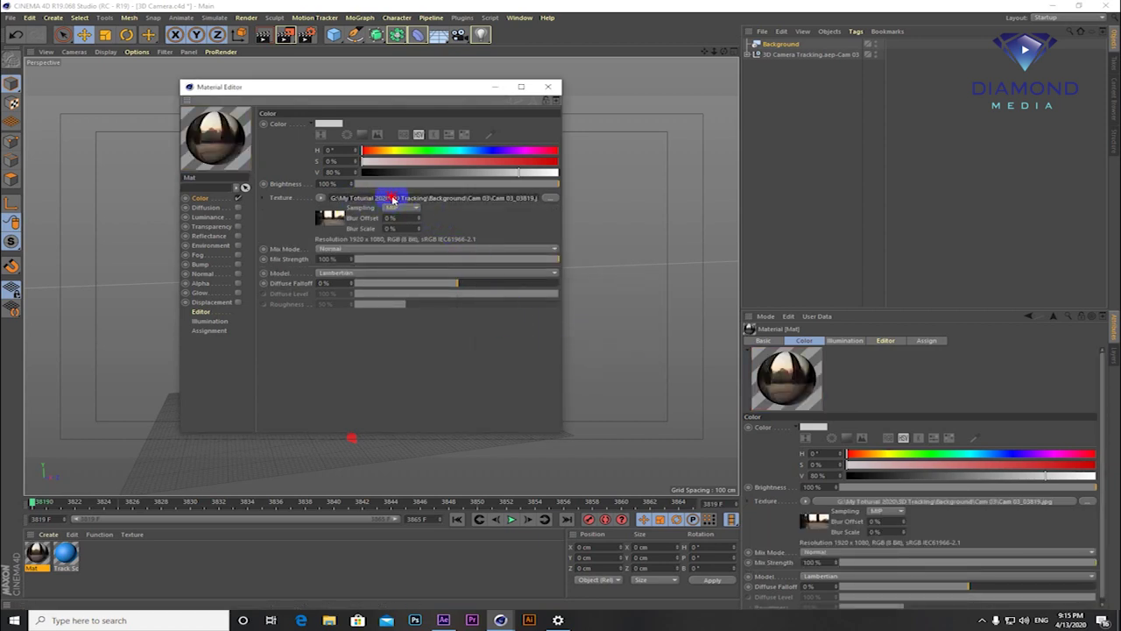
left_click(349, 111)
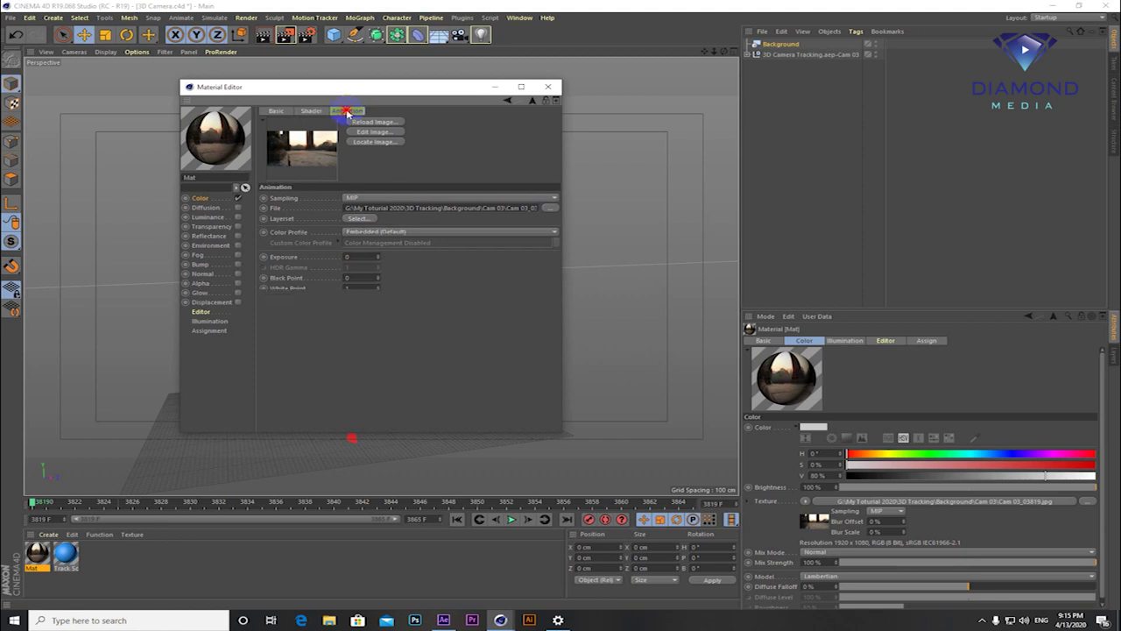
left_click(513, 197)
left_click(513, 145)
left_click(413, 206)
left_click(462, 148)
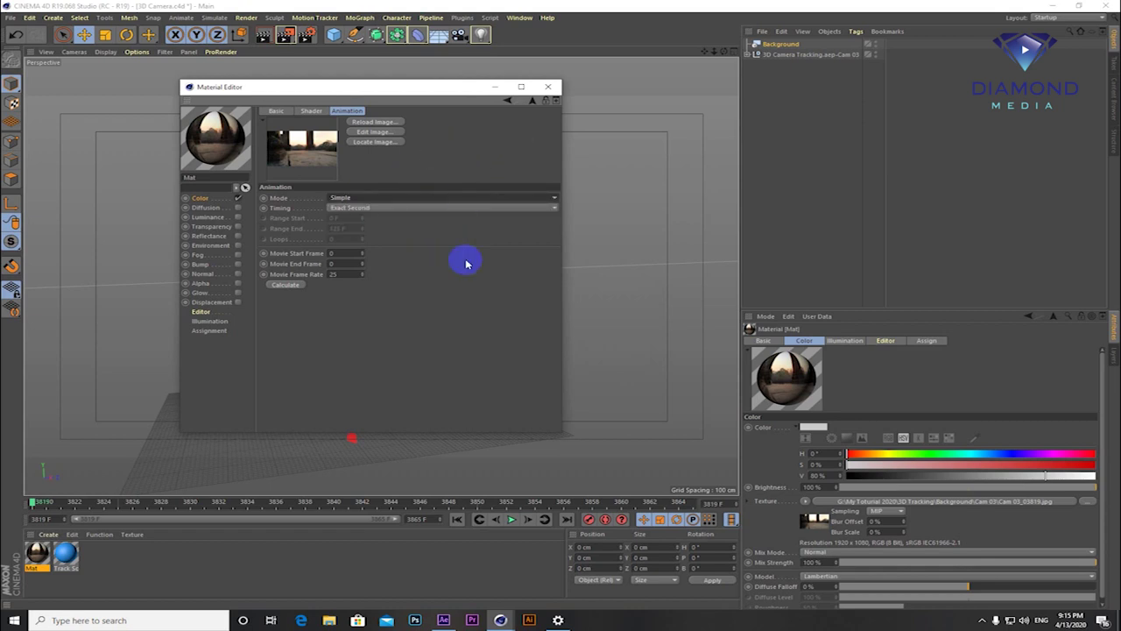
left_click(290, 287)
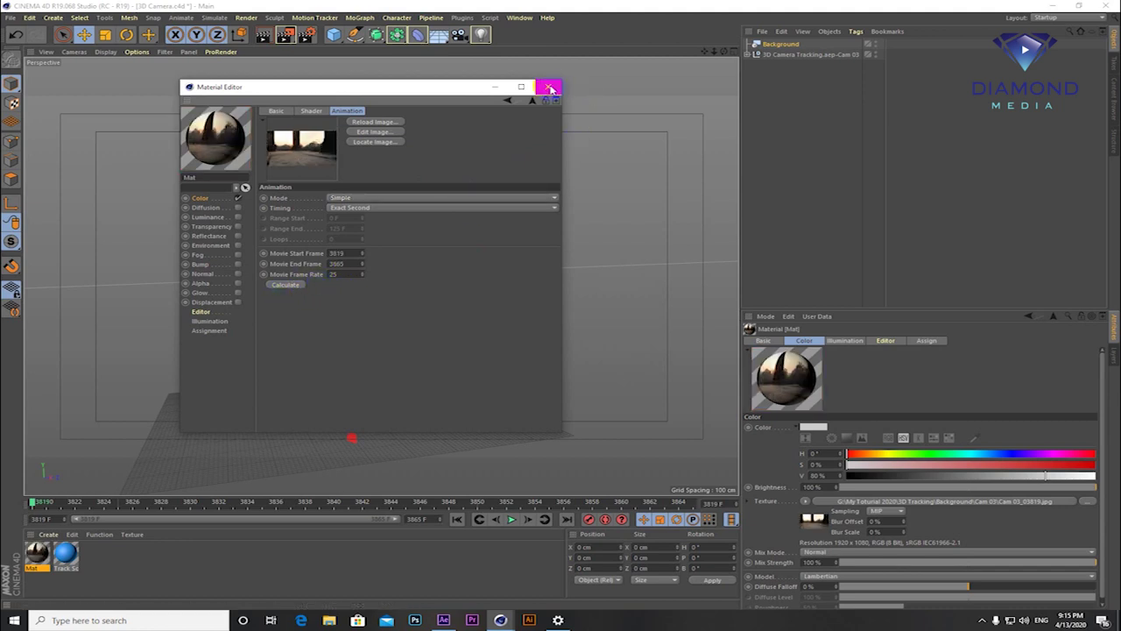
left_click(548, 87)
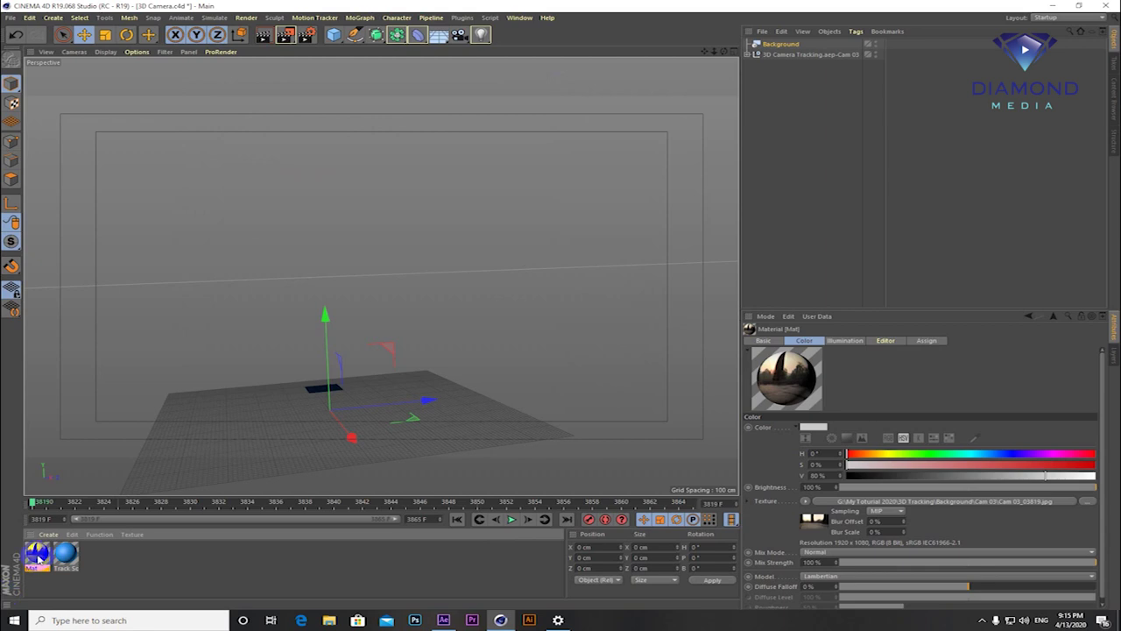
- Apply the Mat material to the Background object and save 3D Camera.c4d in the newer format
left_click_drag(37, 554, 786, 46)
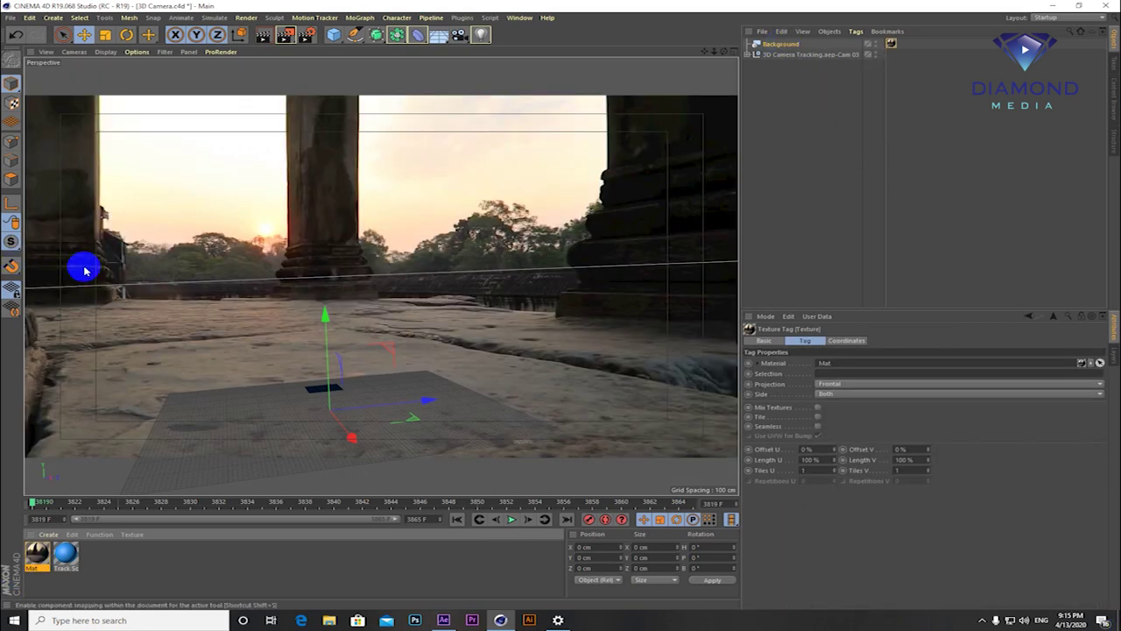
left_click(8, 17)
left_click(26, 103)
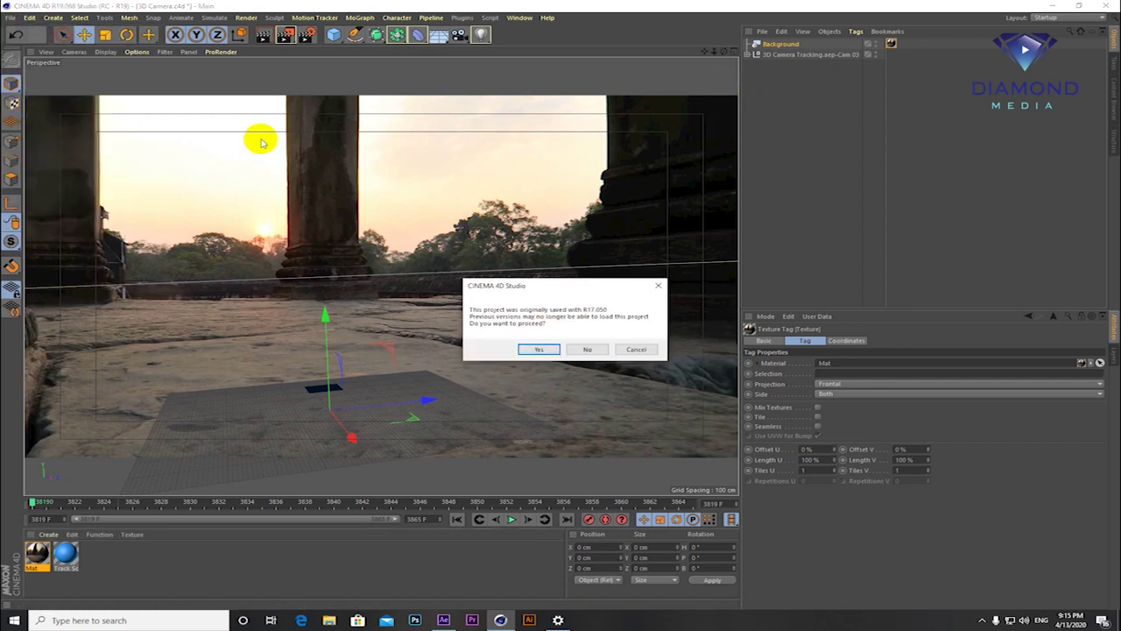
left_click(539, 350)
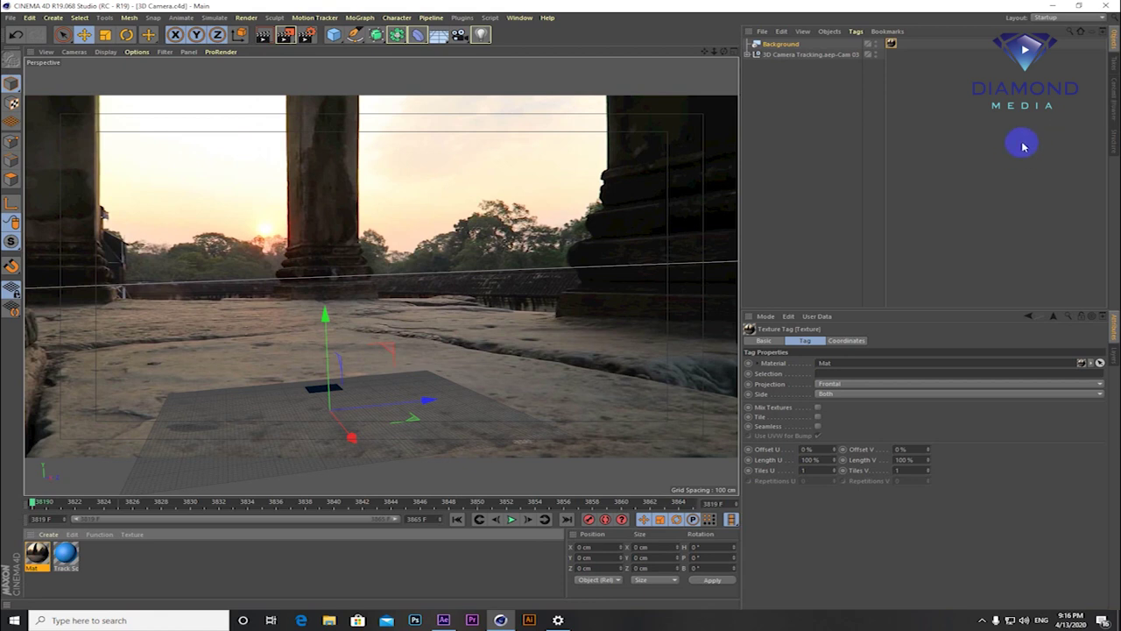
- Open Buddha 02.c4d from the Buddha folder and frame the statue in the view
left_click(10, 19)
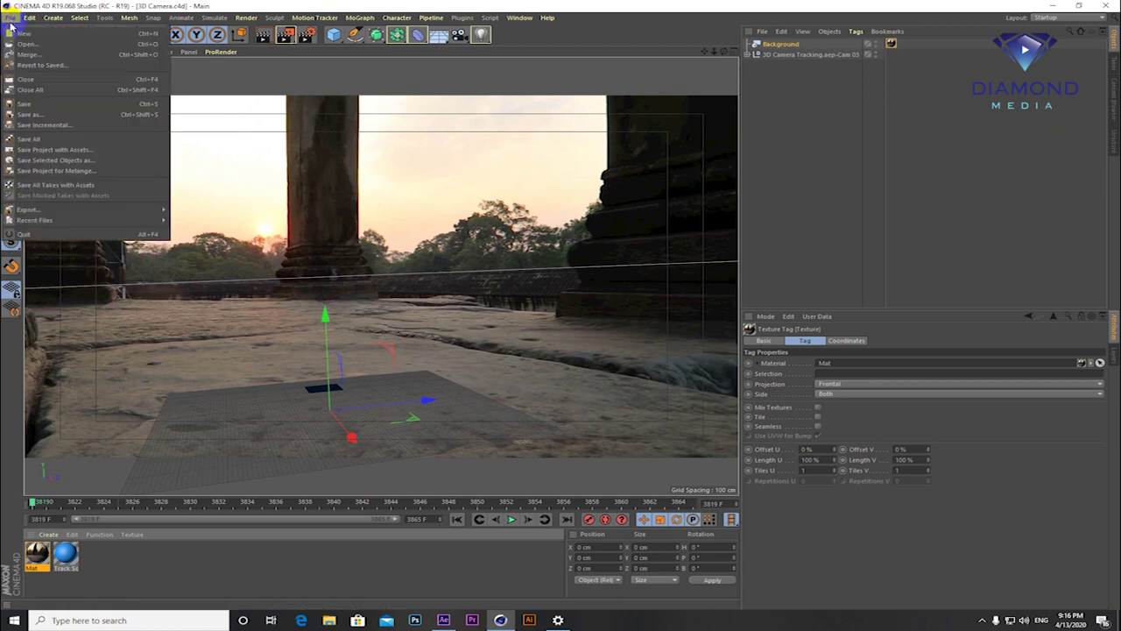
left_click(21, 44)
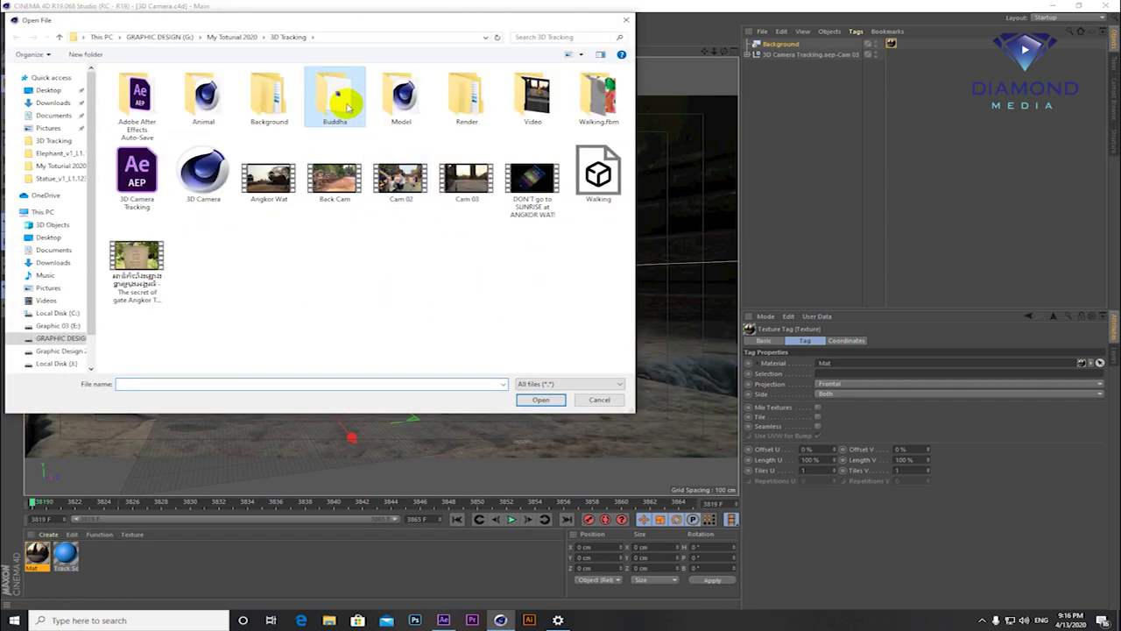
double_click(346, 105)
double_click(175, 96)
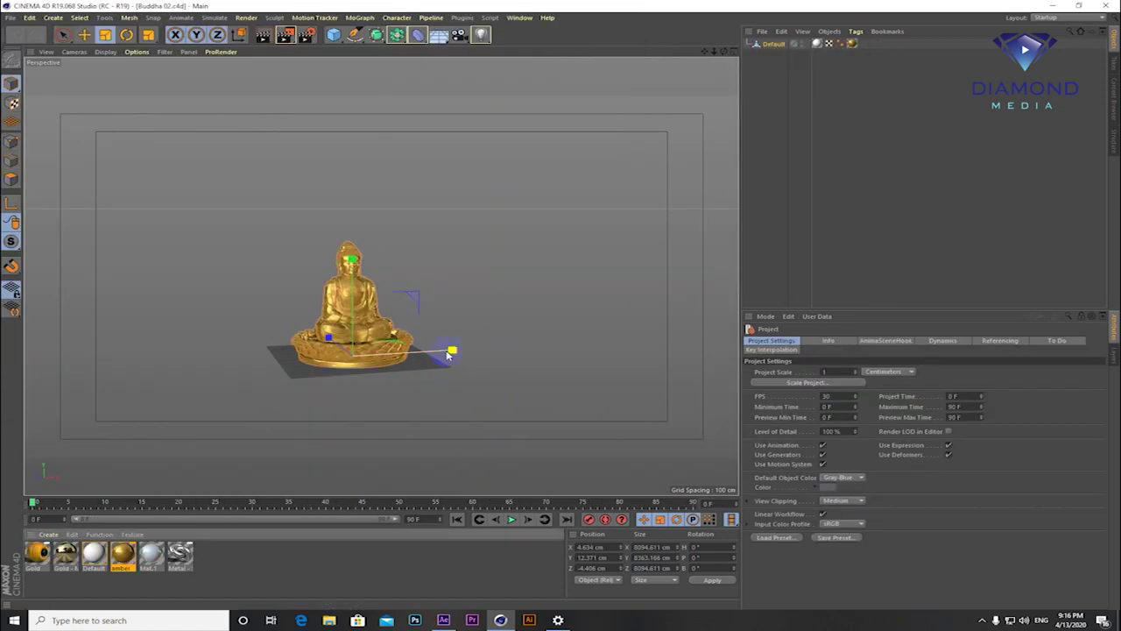
scroll(375, 325, "up", 2)
scroll(378, 326, "up", 3)
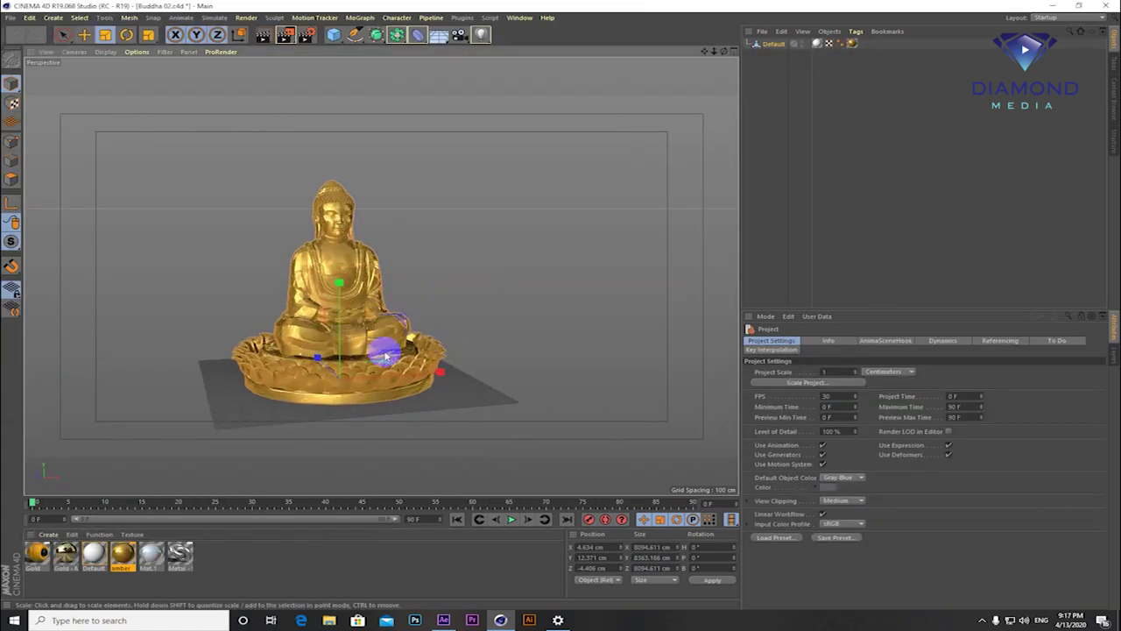
left_click_drag(379, 326, 446, 326)
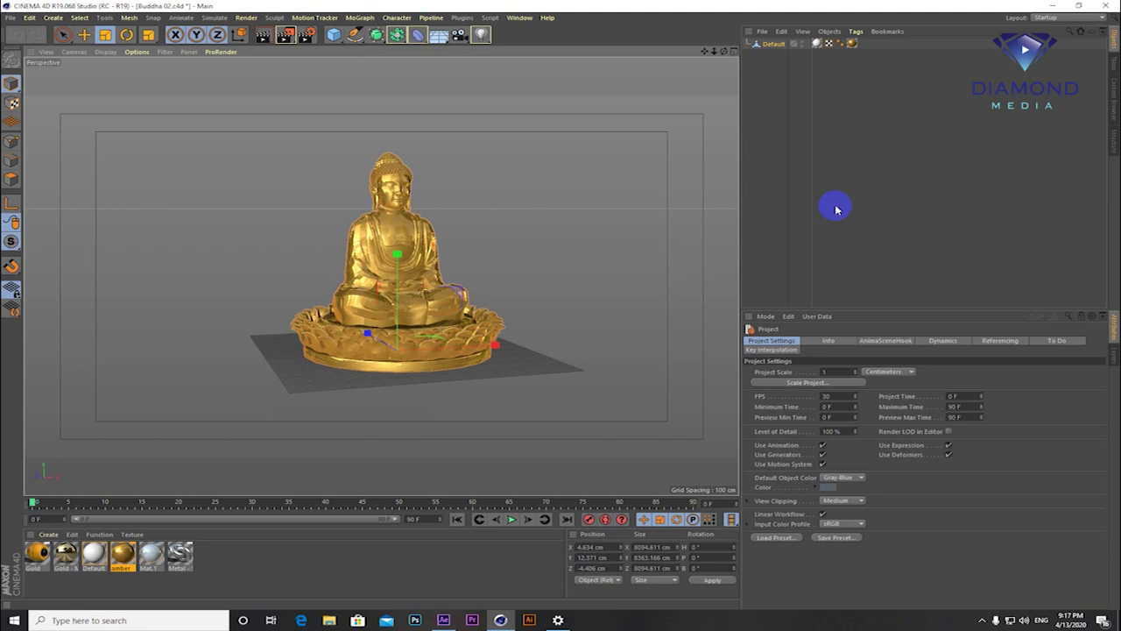
- Copy the Buddha model and switch back to the 3D Camera document
left_click(783, 32)
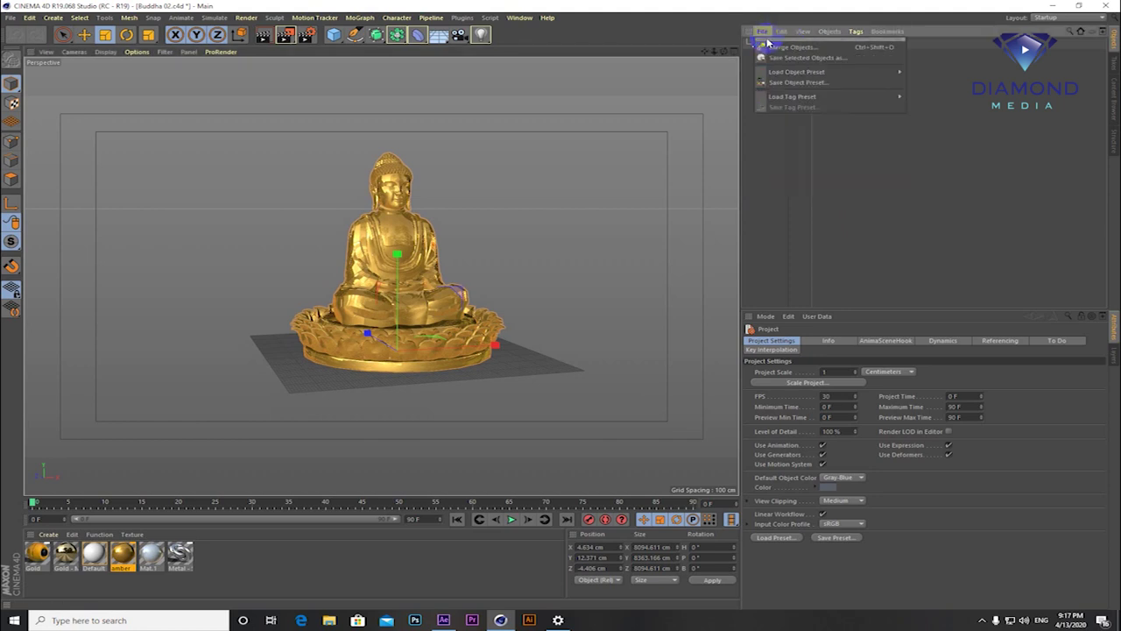
left_click(793, 78)
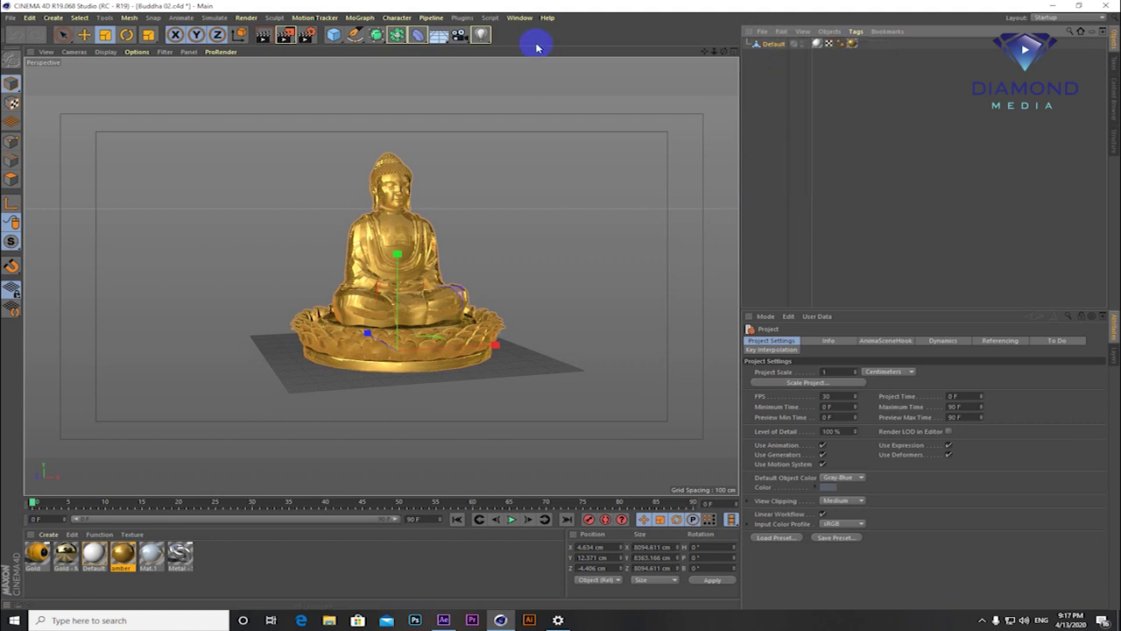
left_click(520, 19)
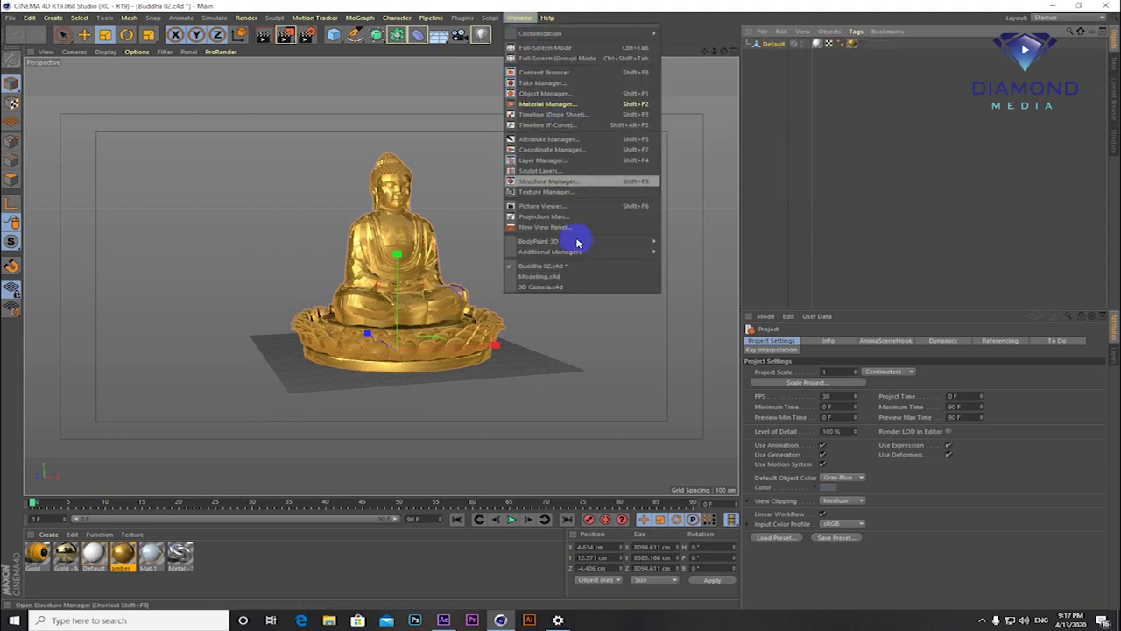
left_click(538, 287)
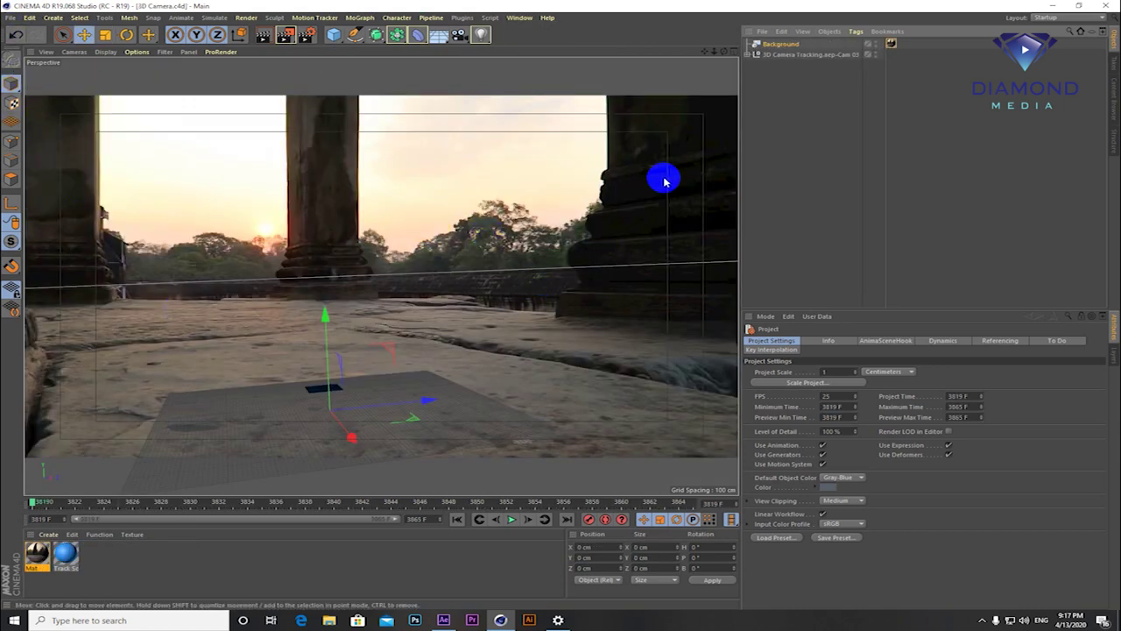
- Paste the Buddha into the 3D Camera scene, accepting absolute texture paths
left_click(780, 32)
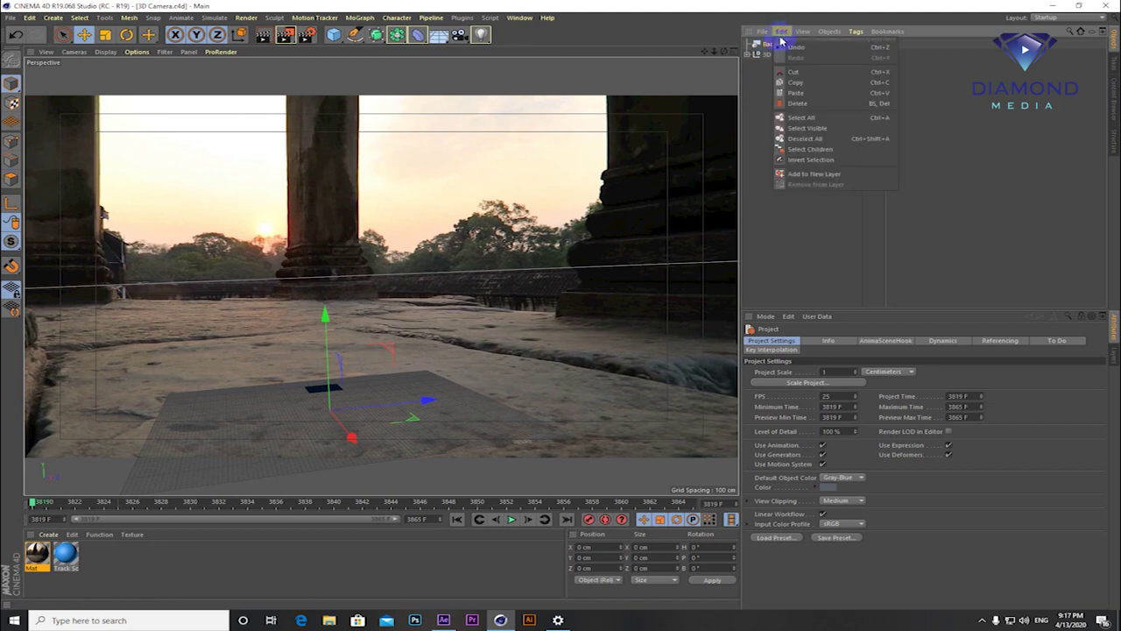
left_click(795, 81)
left_click(606, 360)
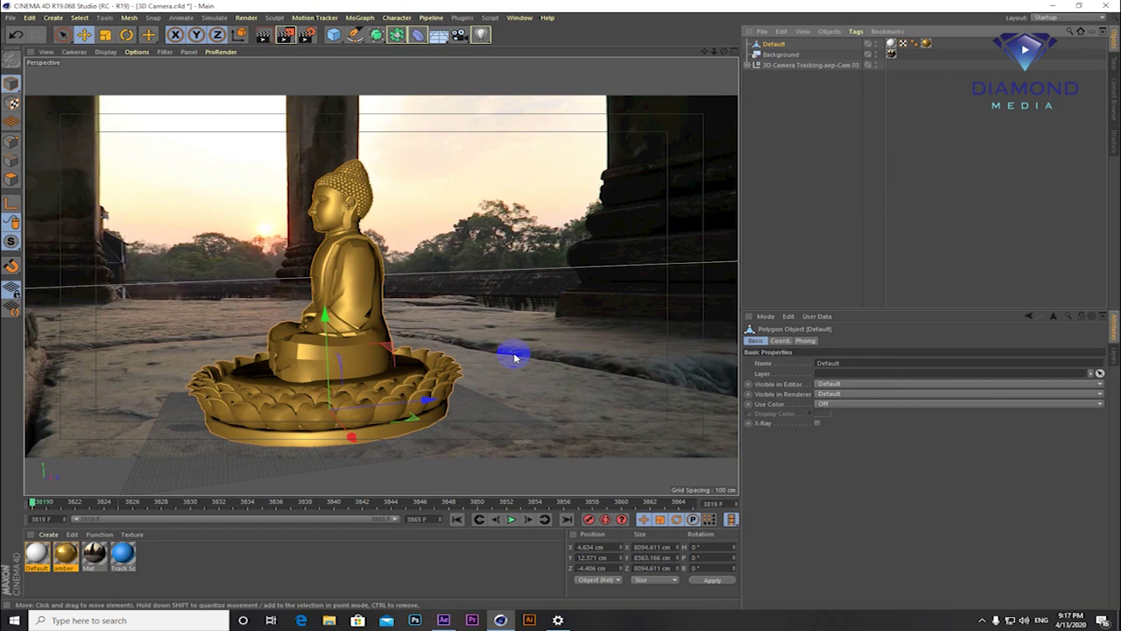
- Turn the Buddha about 104° to face the camera and move it left and nearer the camera
left_click(128, 35)
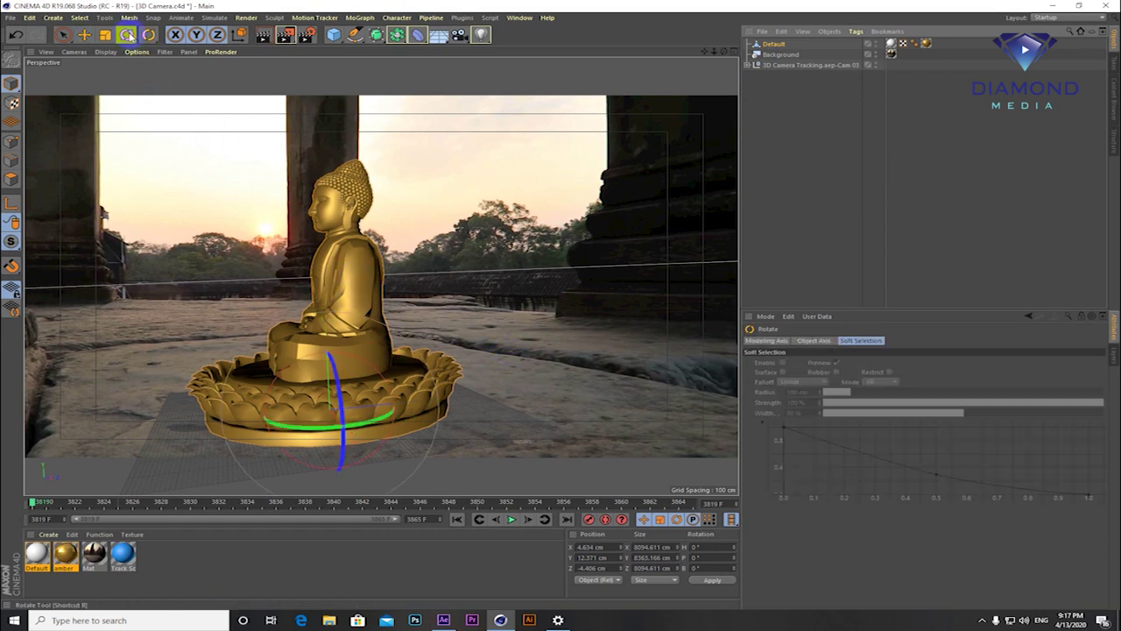
left_click_drag(302, 432, 591, 406)
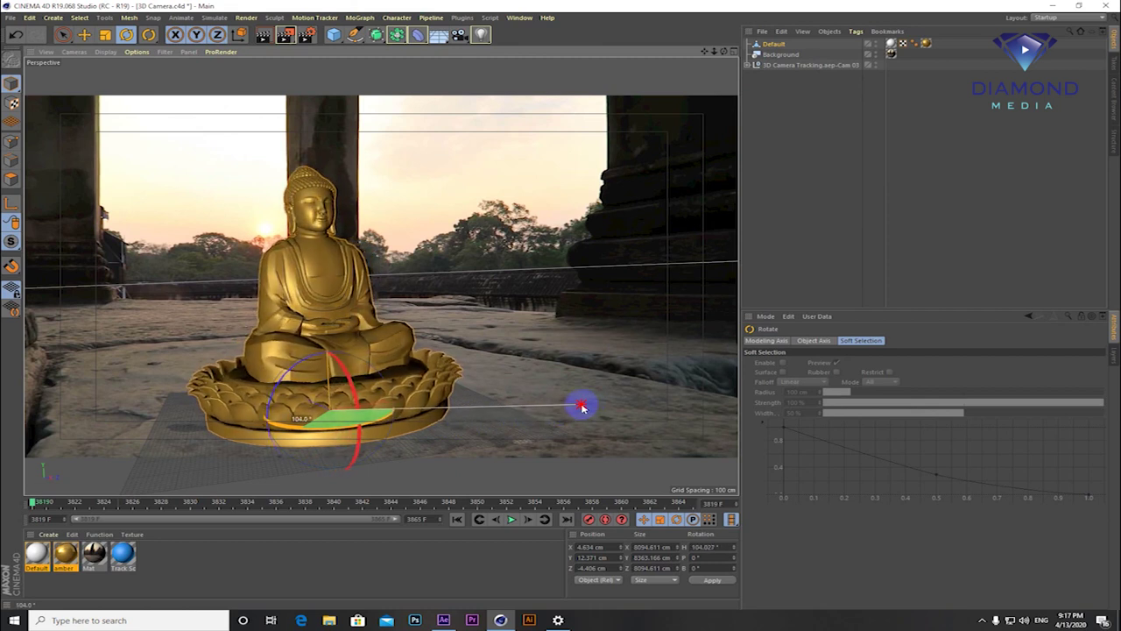
left_click_drag(582, 406, 581, 404)
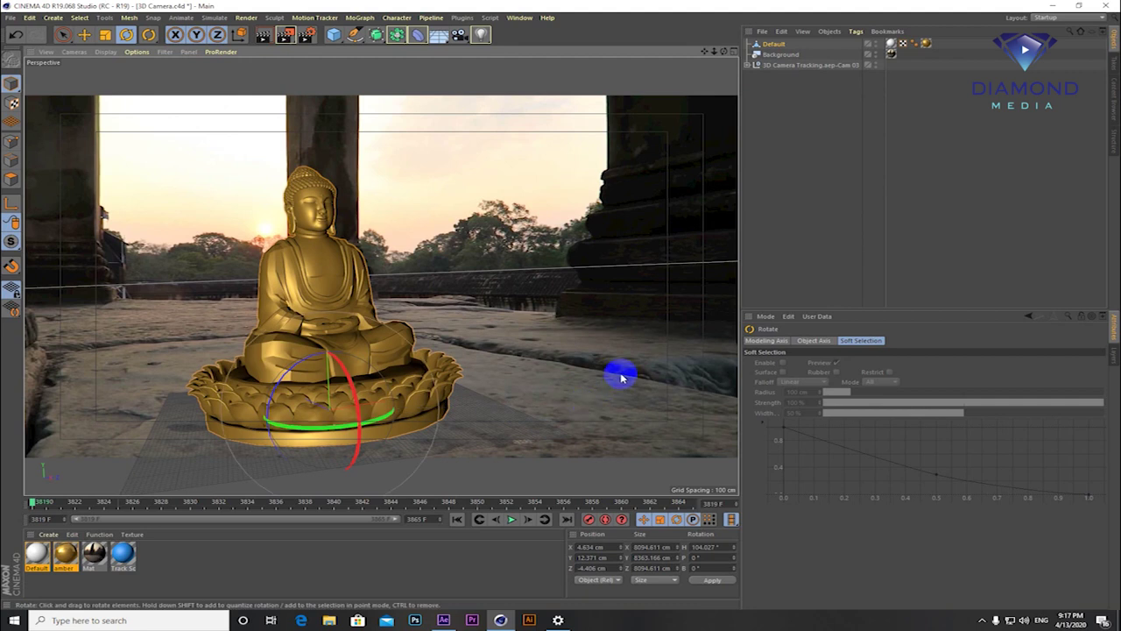
left_click(84, 34)
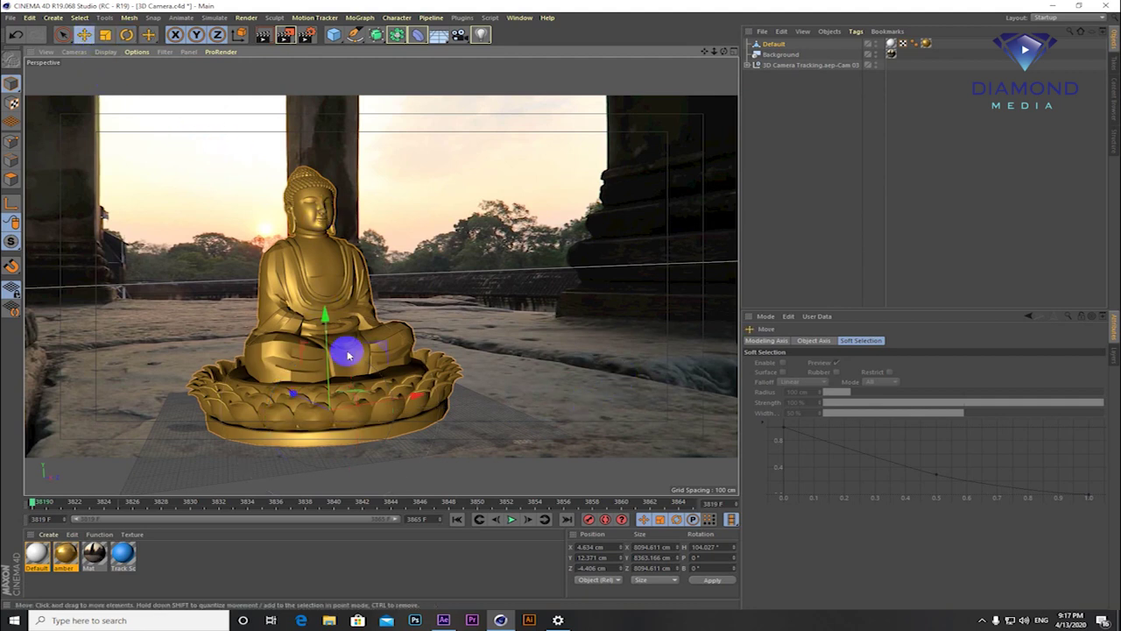
mouse_move(288, 393)
left_mouse_down()
mouse_move(259, 354)
mouse_move(267, 359)
left_mouse_up()
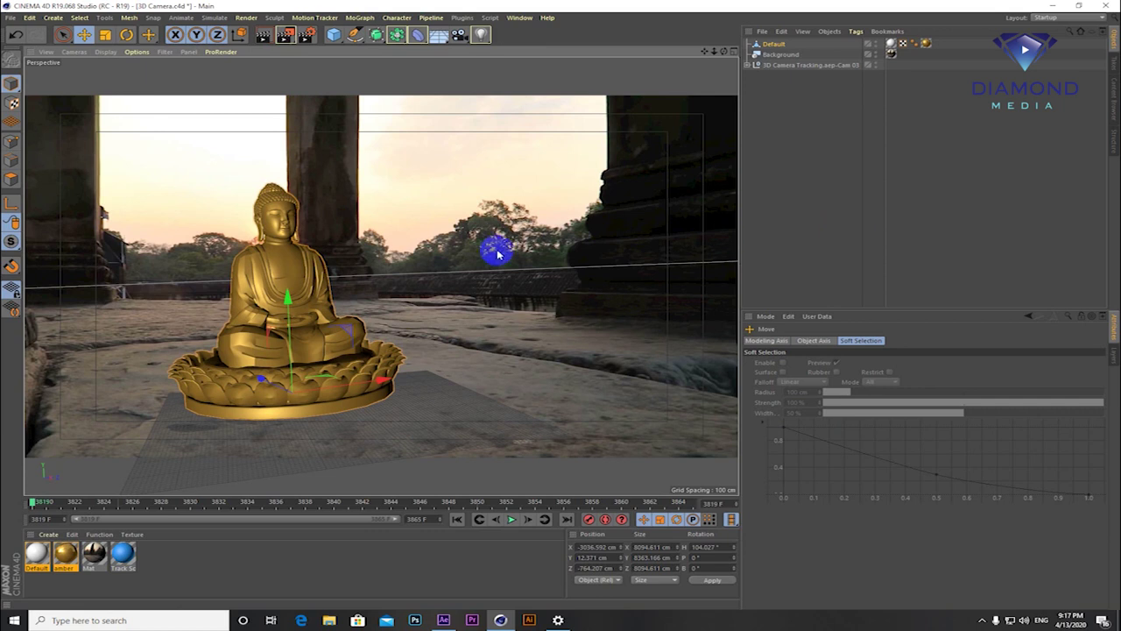
scroll(235, 264, "up", 2)
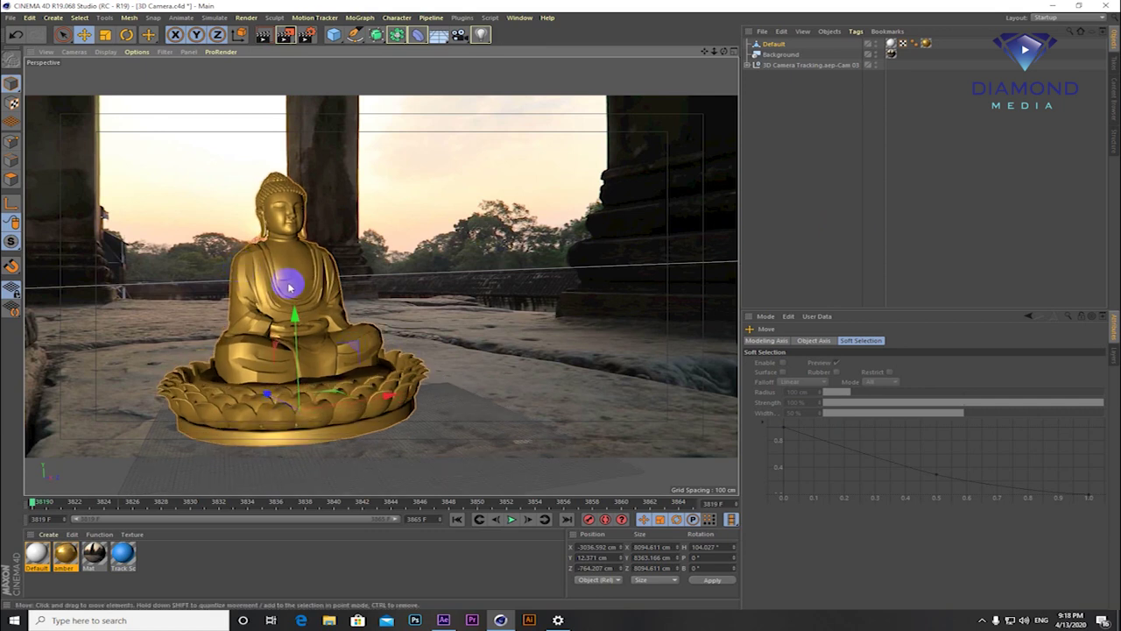
scroll(283, 280, "up", 1)
scroll(262, 282, "up", 2)
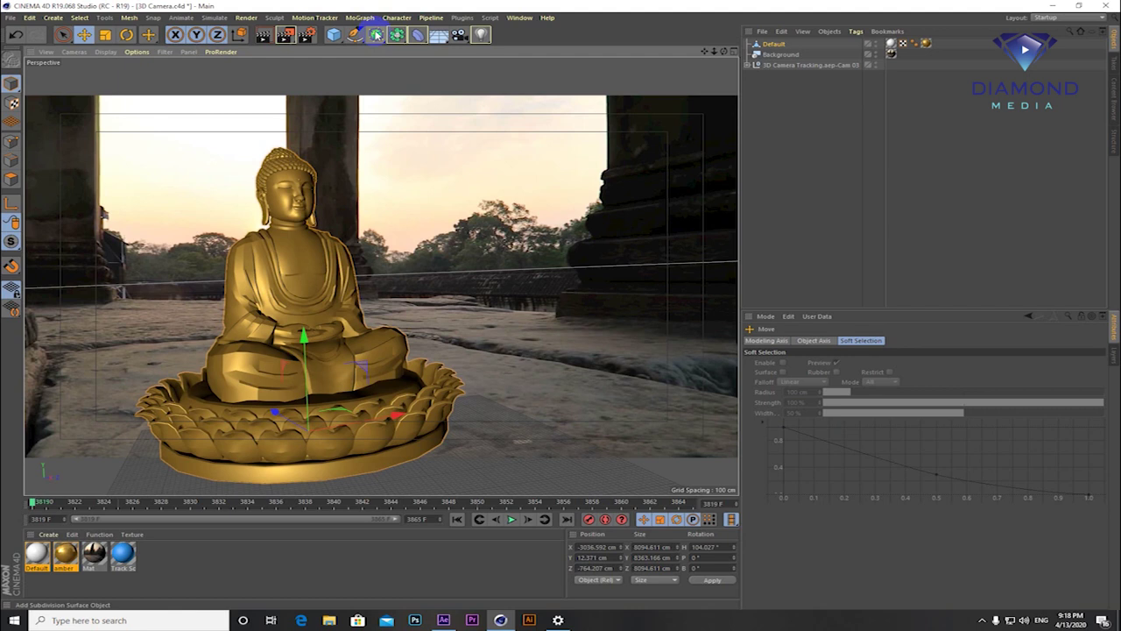
- Nest the Buddha model under a Subdivision Surface and toggle it off and on to compare smoothing
left_click_drag(377, 35, 432, 51)
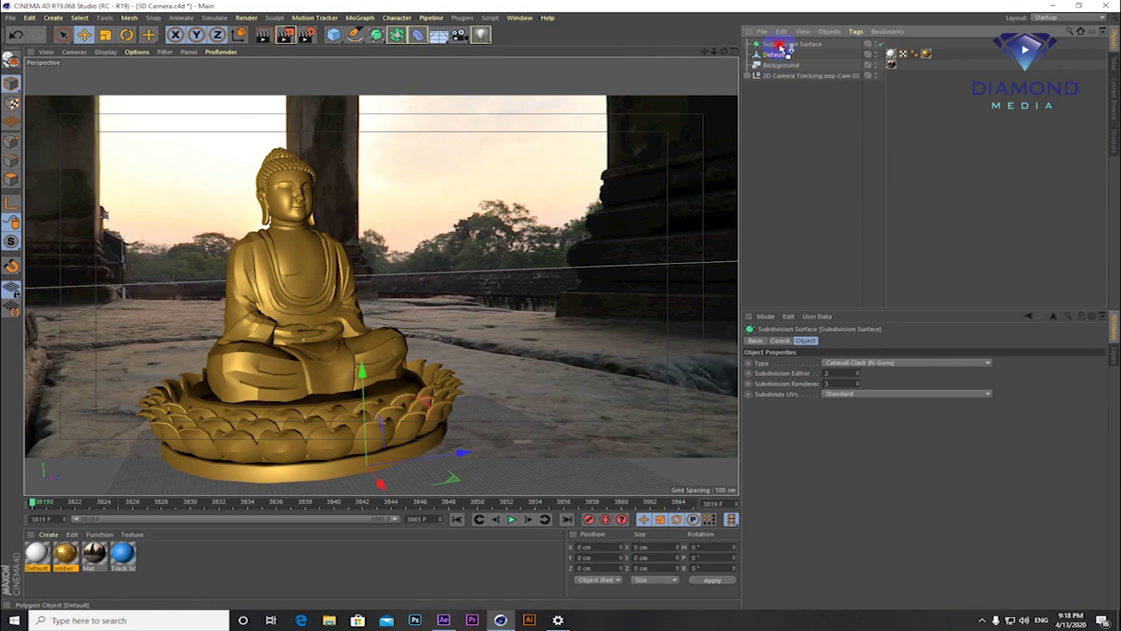
left_click_drag(782, 48, 782, 46)
scroll(267, 289, "up", 2)
scroll(267, 289, "up", 2)
scroll(267, 289, "up", 2)
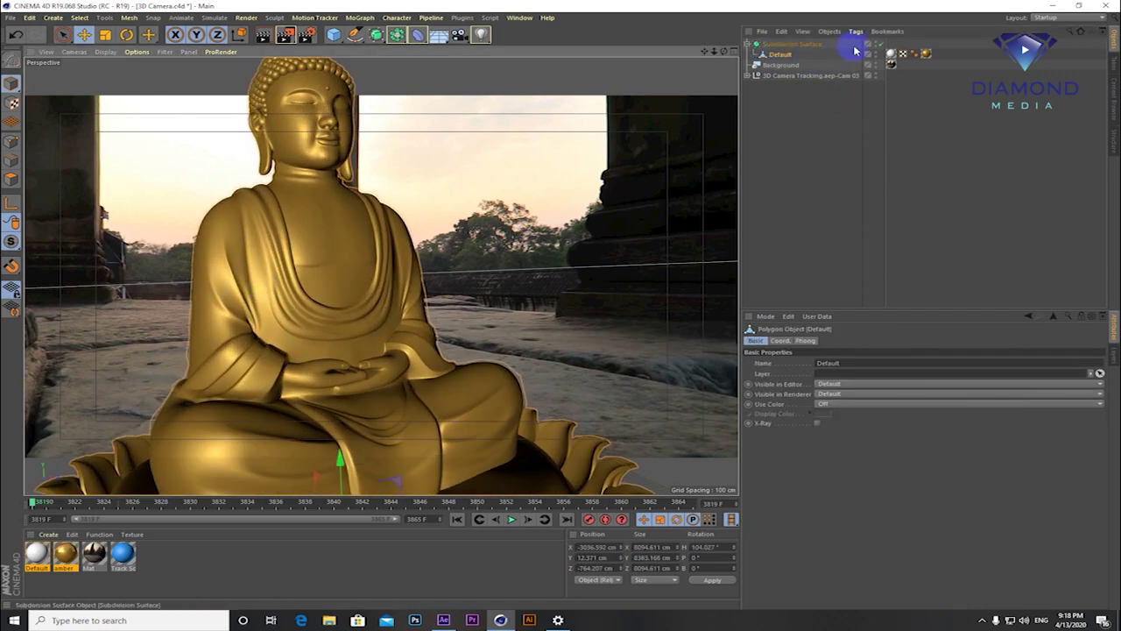
left_click(881, 44)
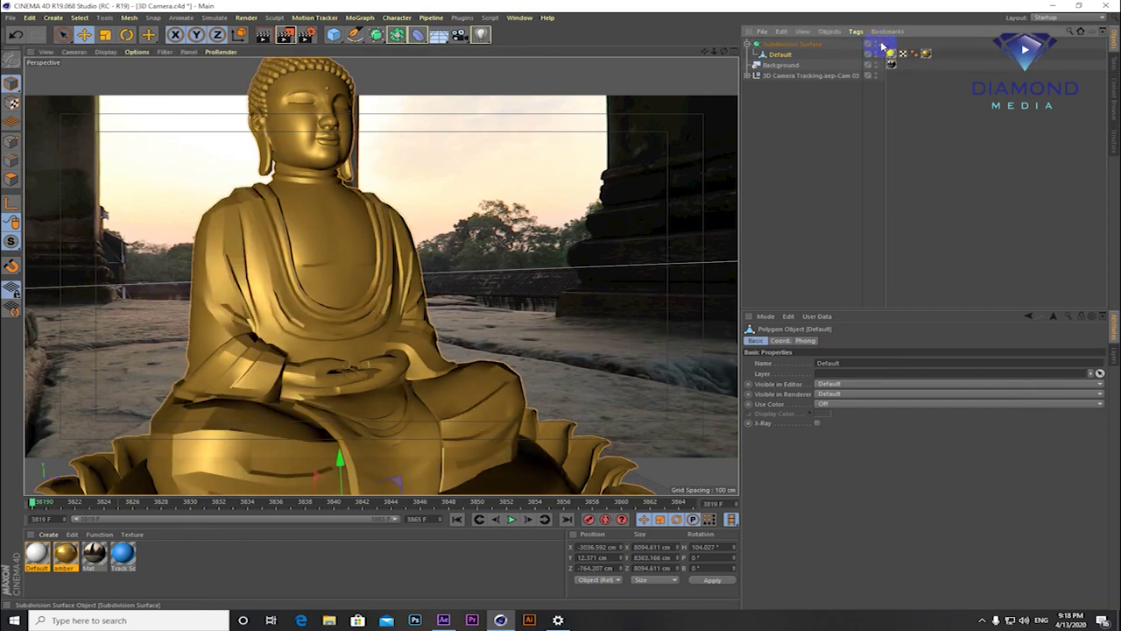
left_click(881, 45)
- Centre the smoothed Buddha in the view and render a preview
left_click_drag(371, 271, 454, 294)
left_click(263, 35)
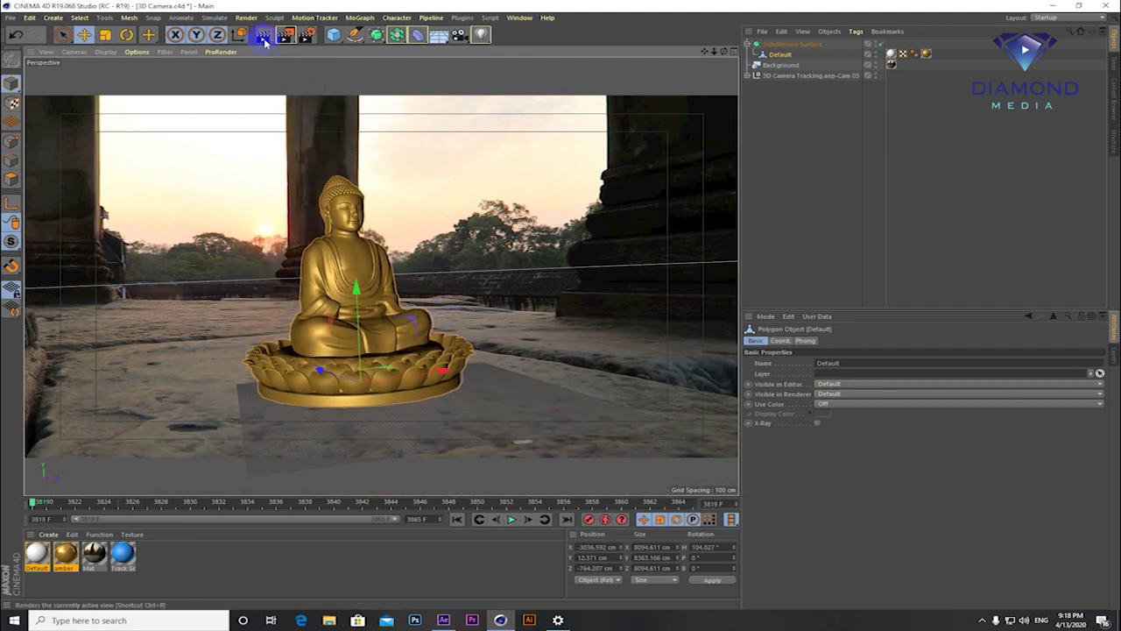
left_click_drag(504, 242, 504, 265)
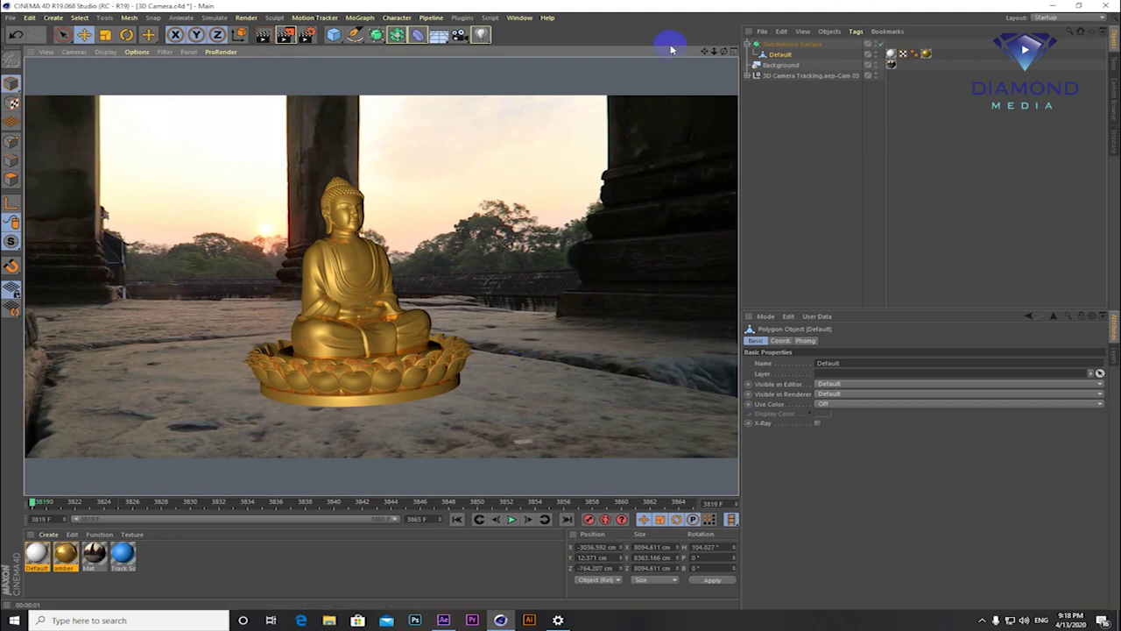
- Add a Plane object and stretch its width and height into a very large floor
left_click(440, 39)
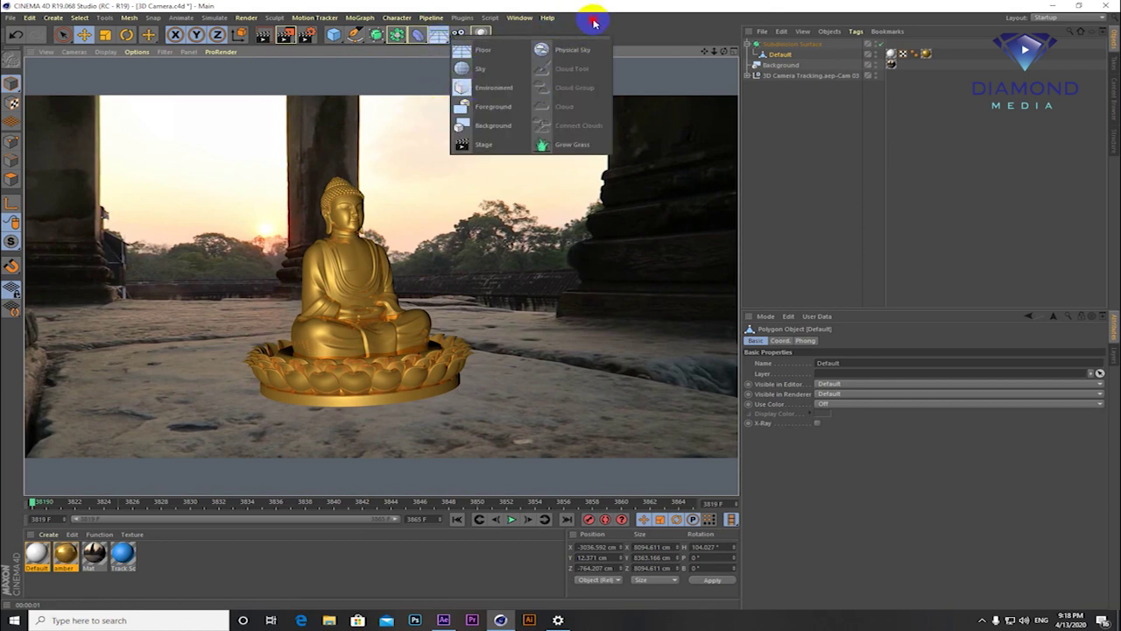
left_click(334, 34)
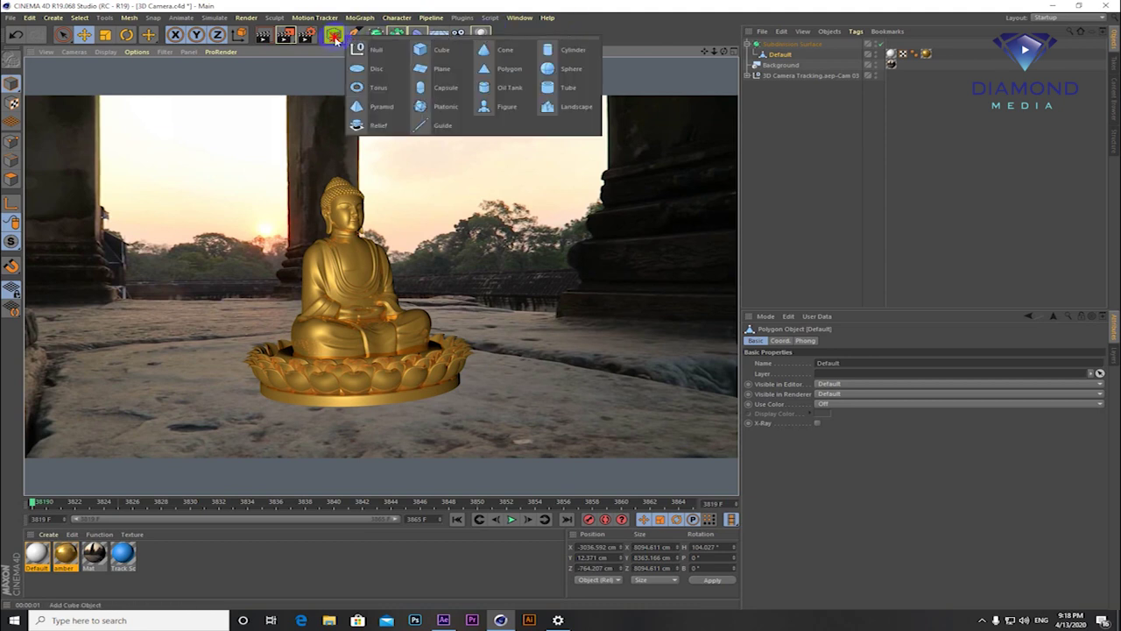
left_click(439, 72)
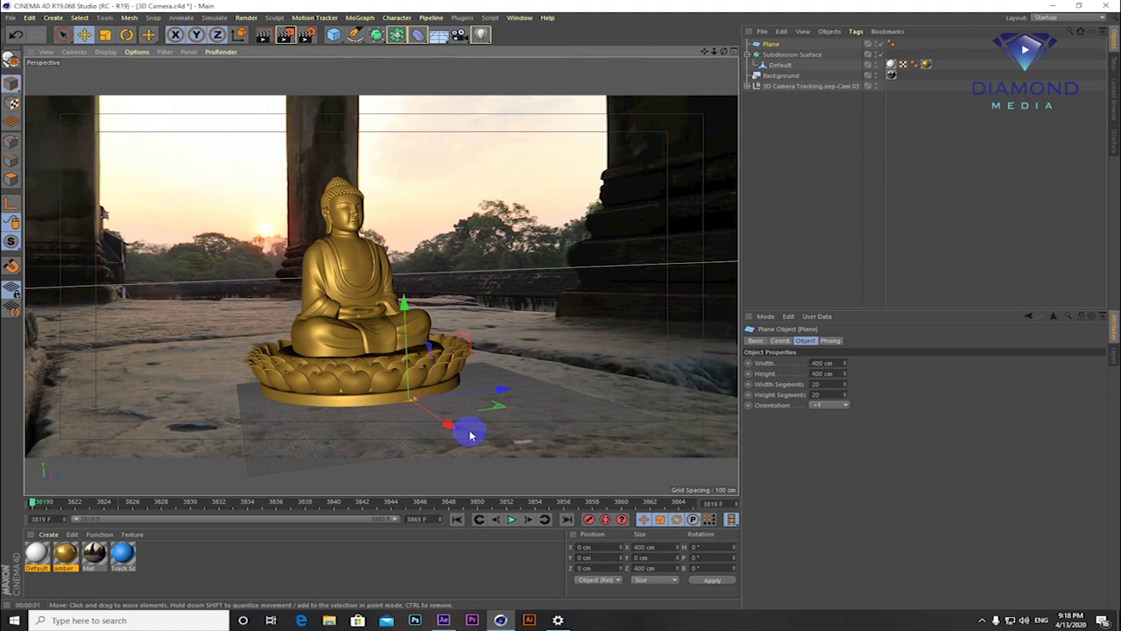
left_click_drag(419, 400, 690, 366)
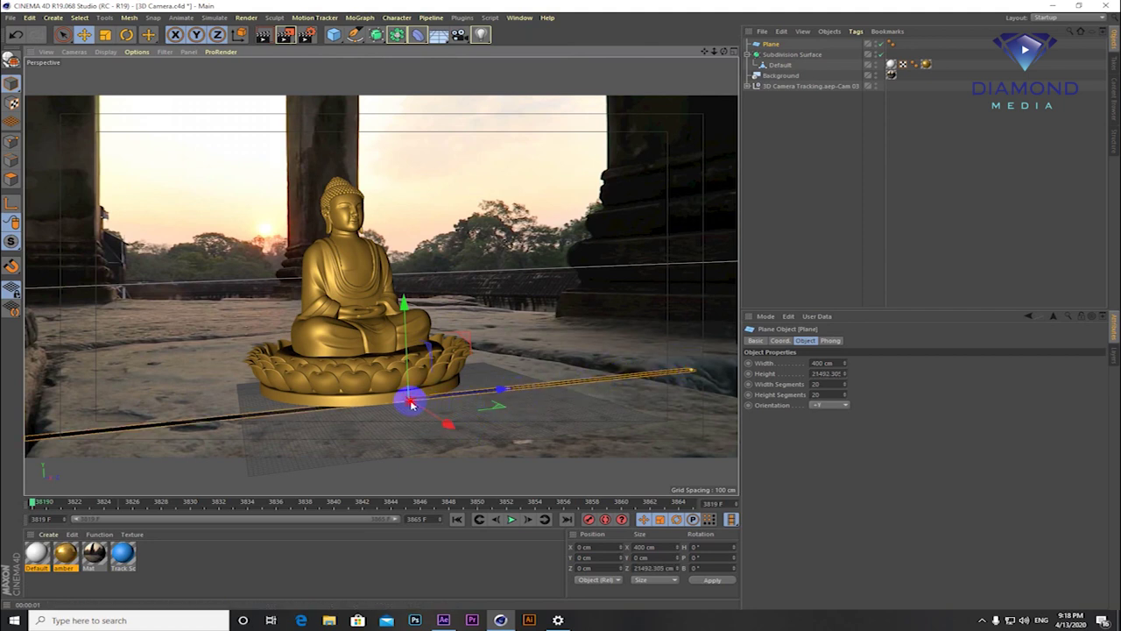
left_click_drag(421, 405, 561, 305)
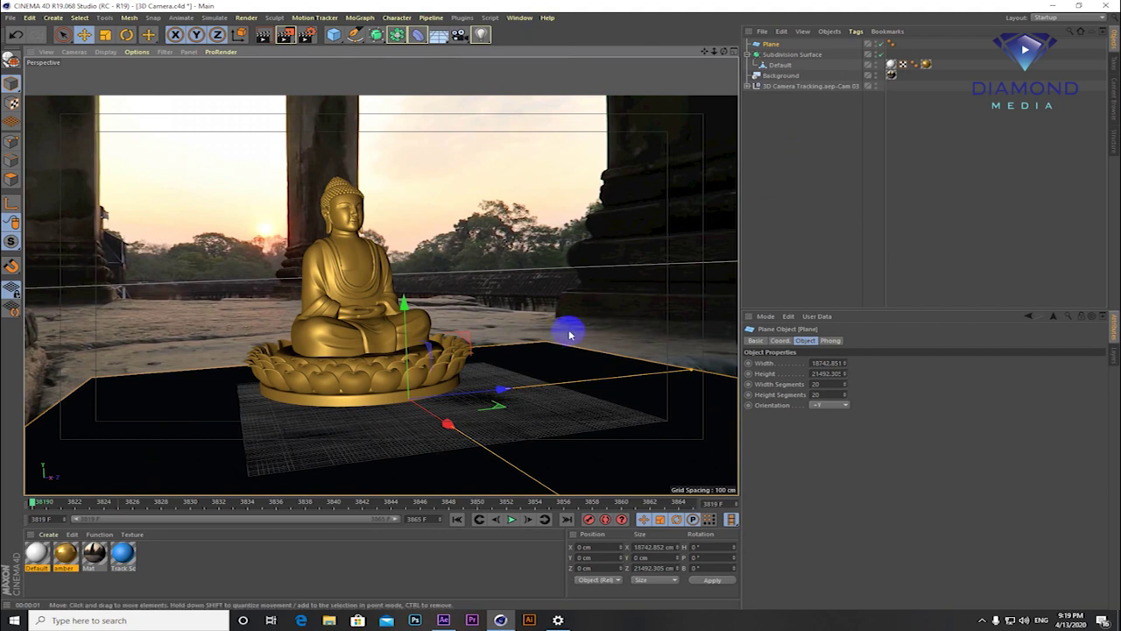
- In the Front view, raise the plane along Y so it meets the Buddha's lotus base
left_click(733, 52)
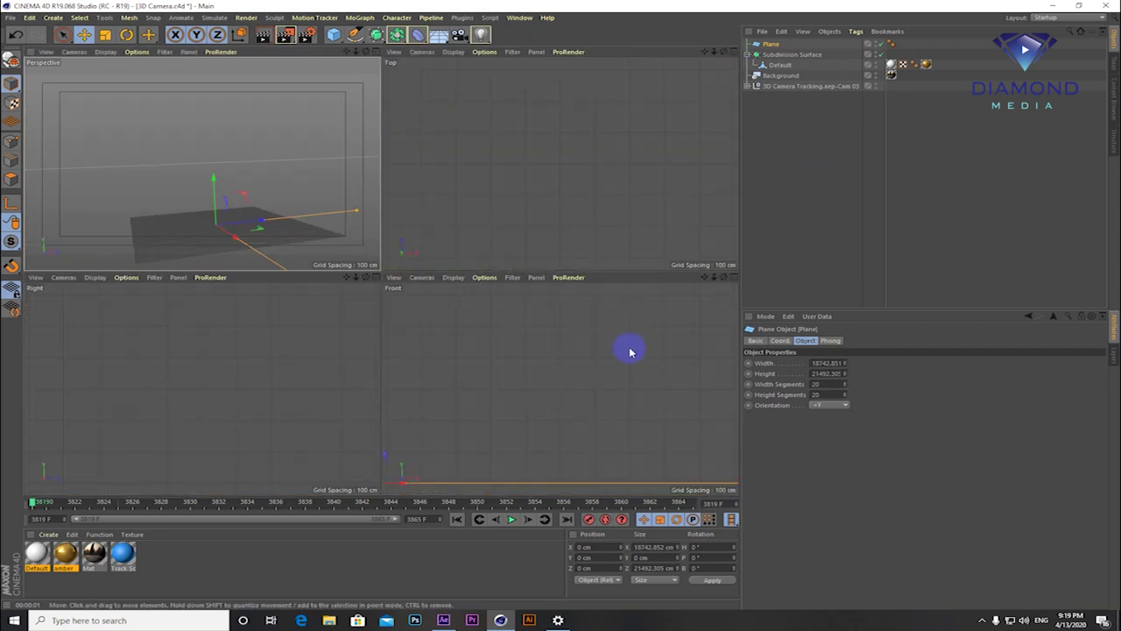
key("o")
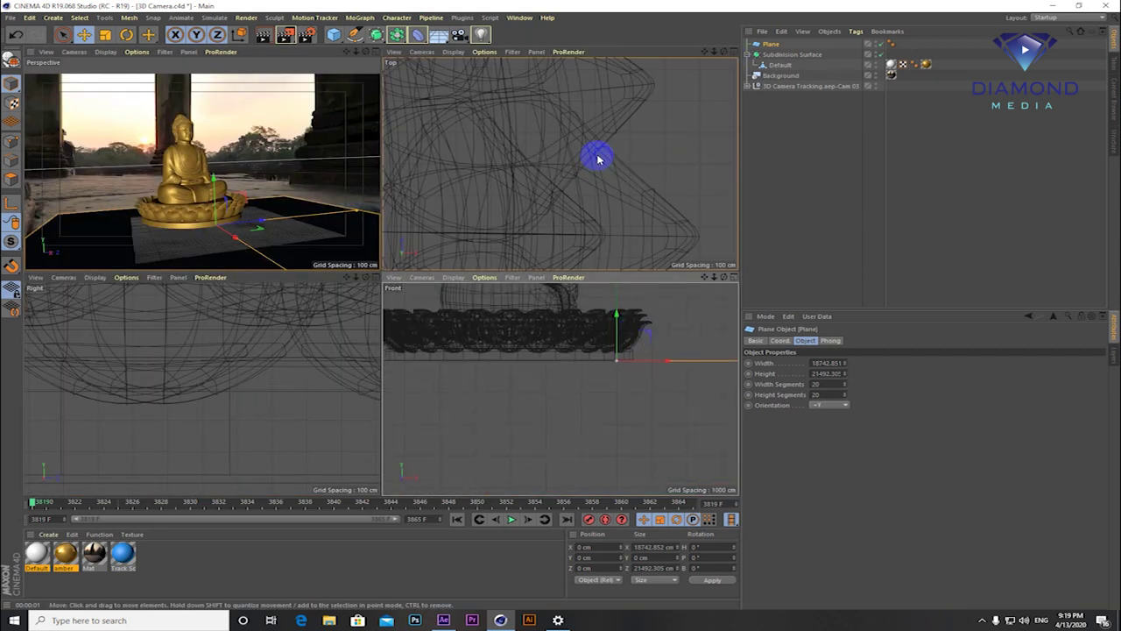
key("o")
key("o")
key("o")
key("o")
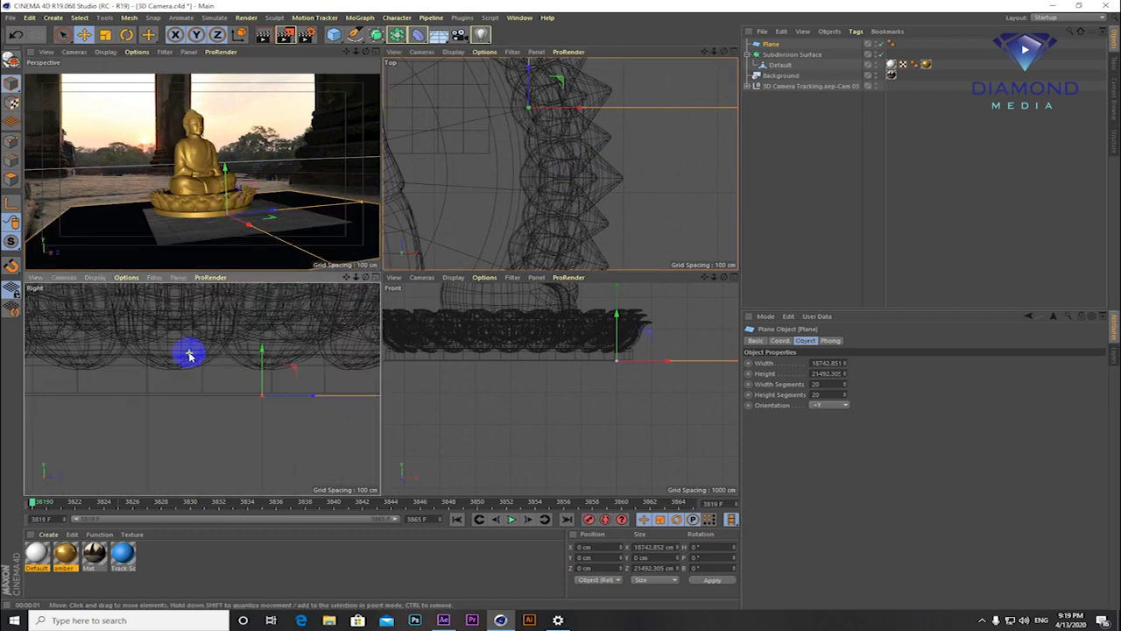
key("o")
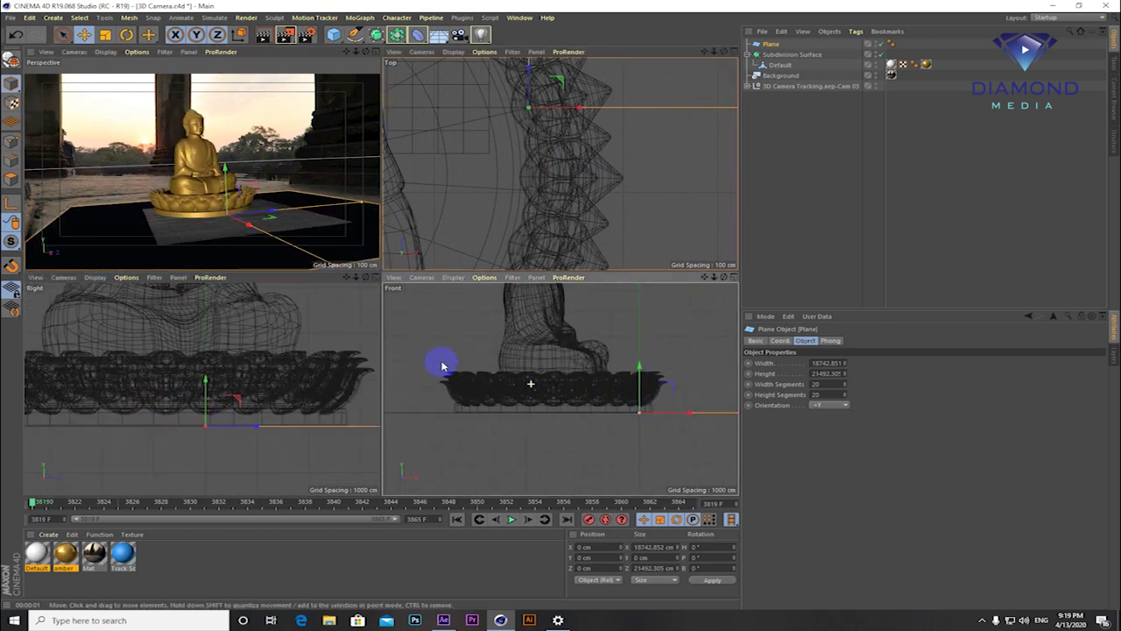
left_click(732, 277)
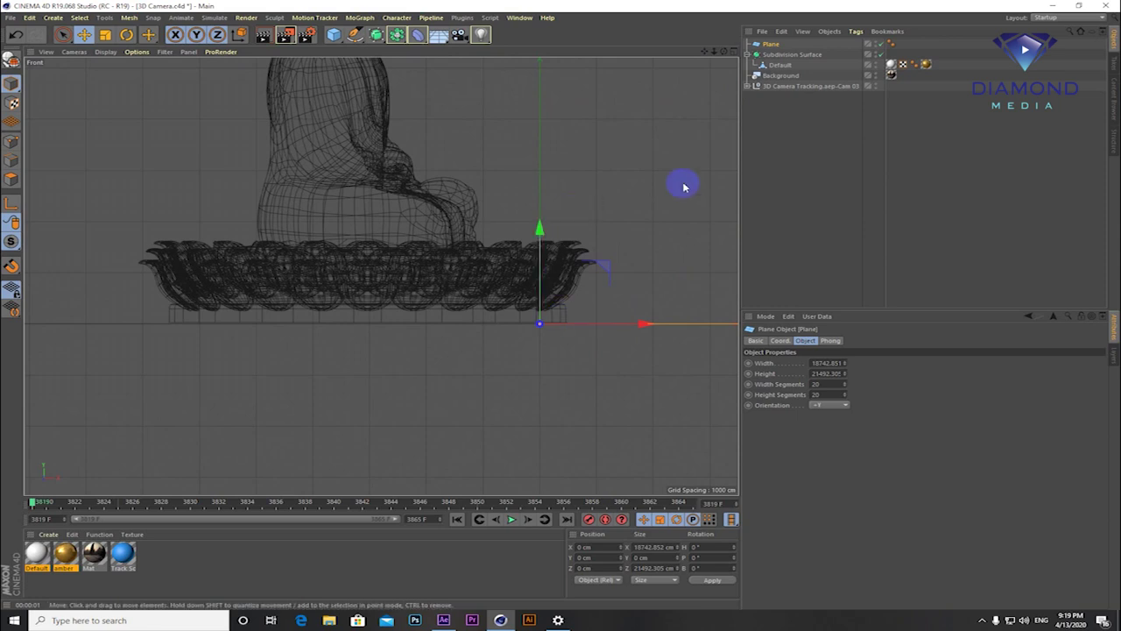
left_click_drag(540, 230, 559, 230)
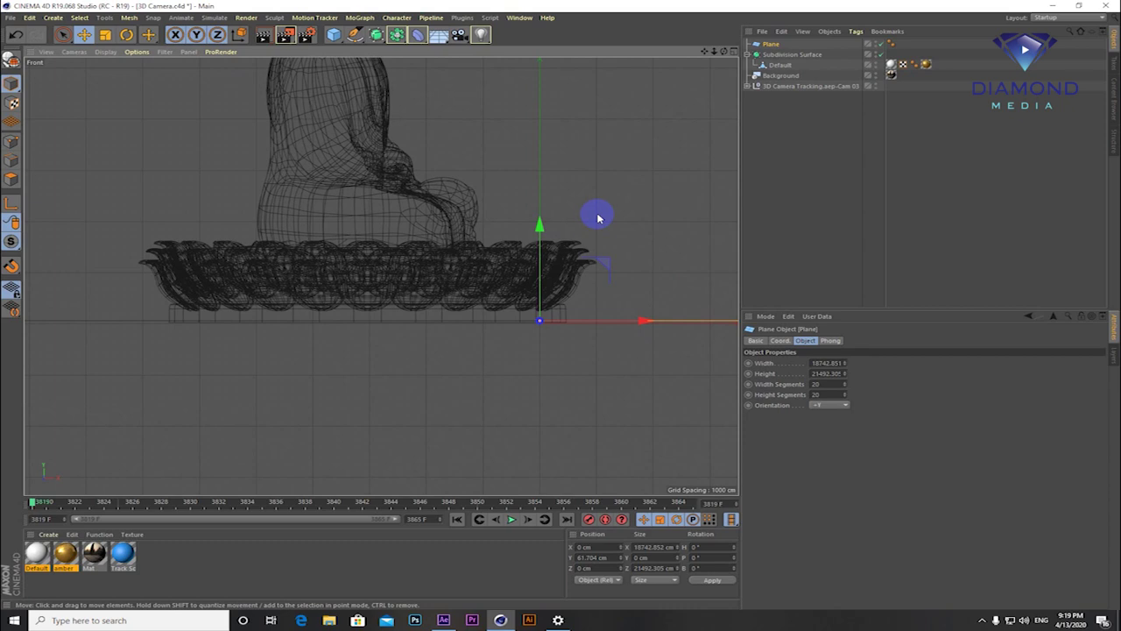
scroll(596, 224, "down", 5)
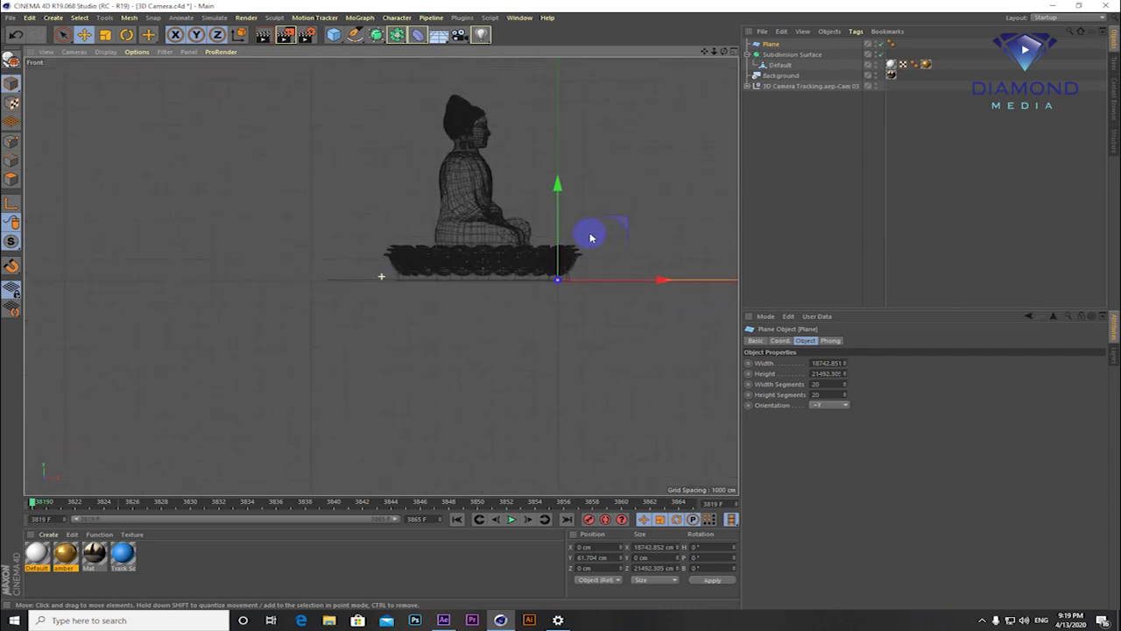
left_click(732, 51)
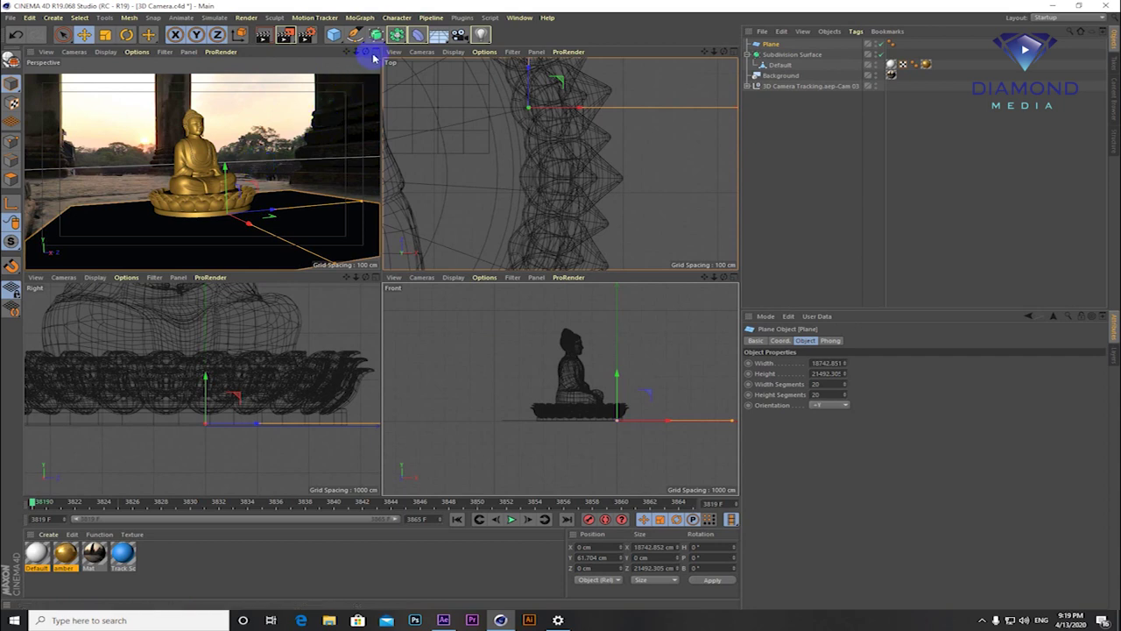
left_click(371, 51)
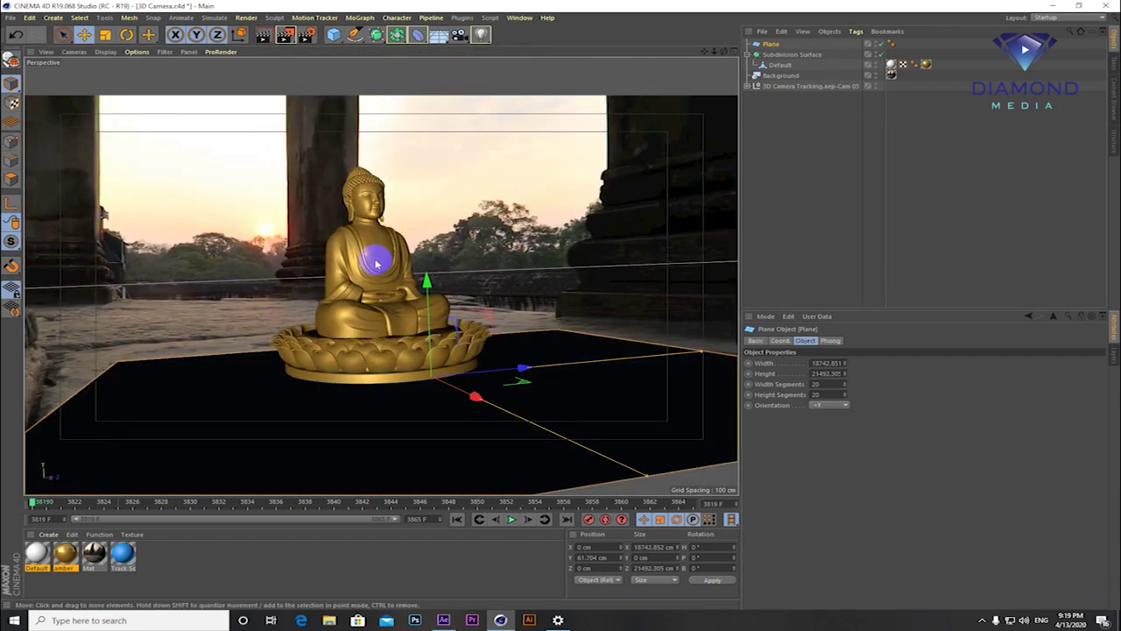
left_click(732, 51)
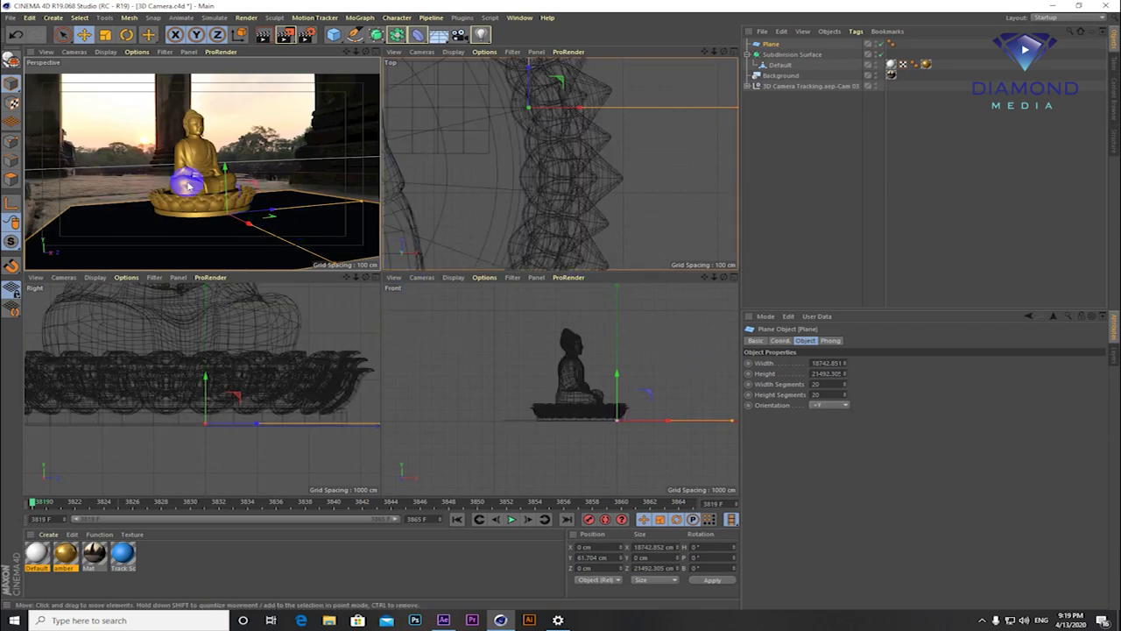
- Select the Subdivision Surface with the Plane and tilt both about 7.5° on bank
left_click(729, 277)
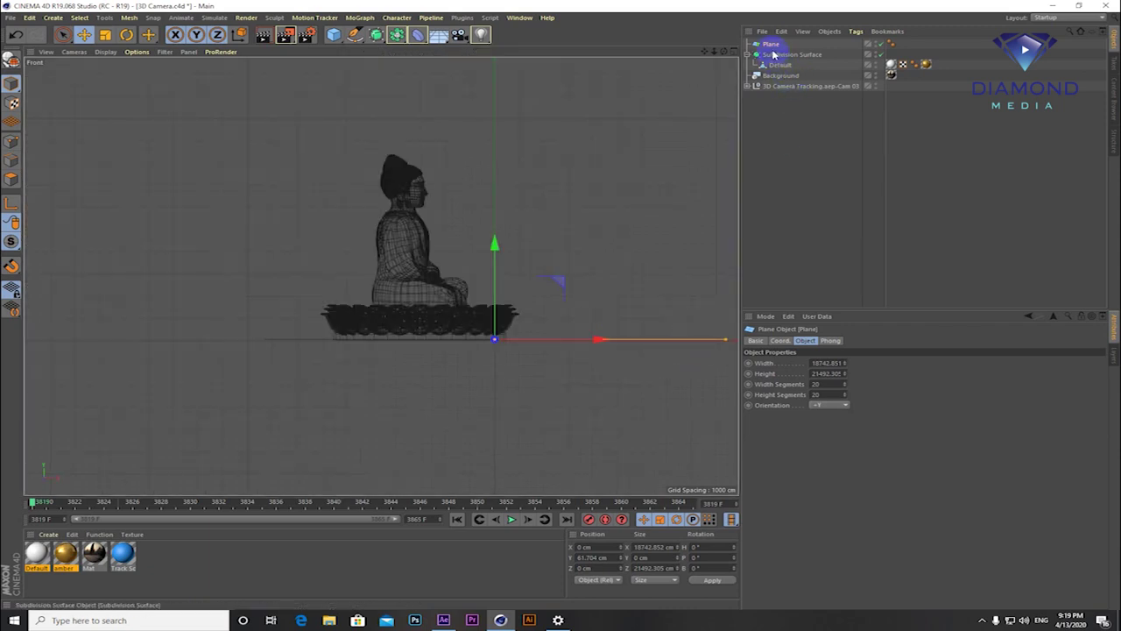
left_click(775, 56, "ctrl")
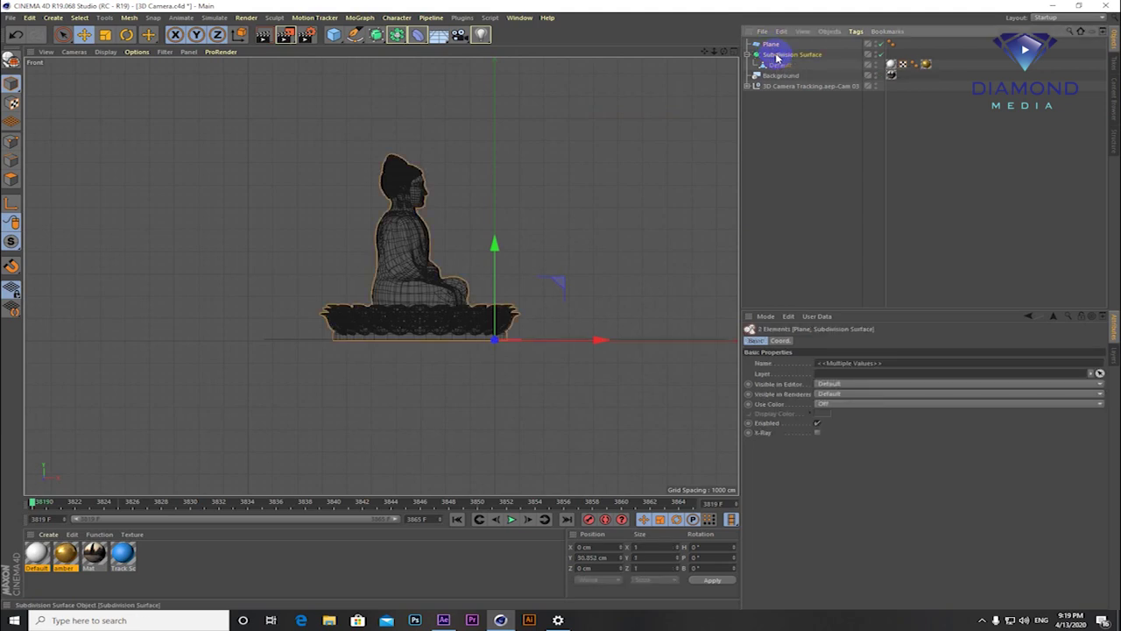
left_click(126, 35)
left_click_drag(495, 282, 517, 285)
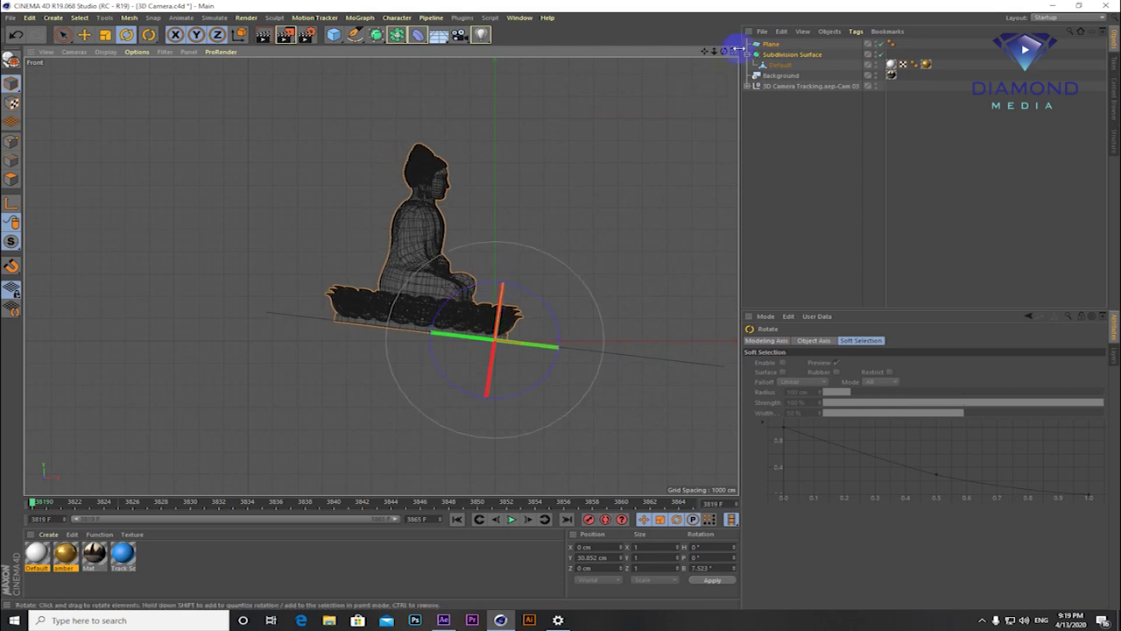
- Lift the statue and floor in the Front view to about Y 167.5 cm
left_click(733, 50)
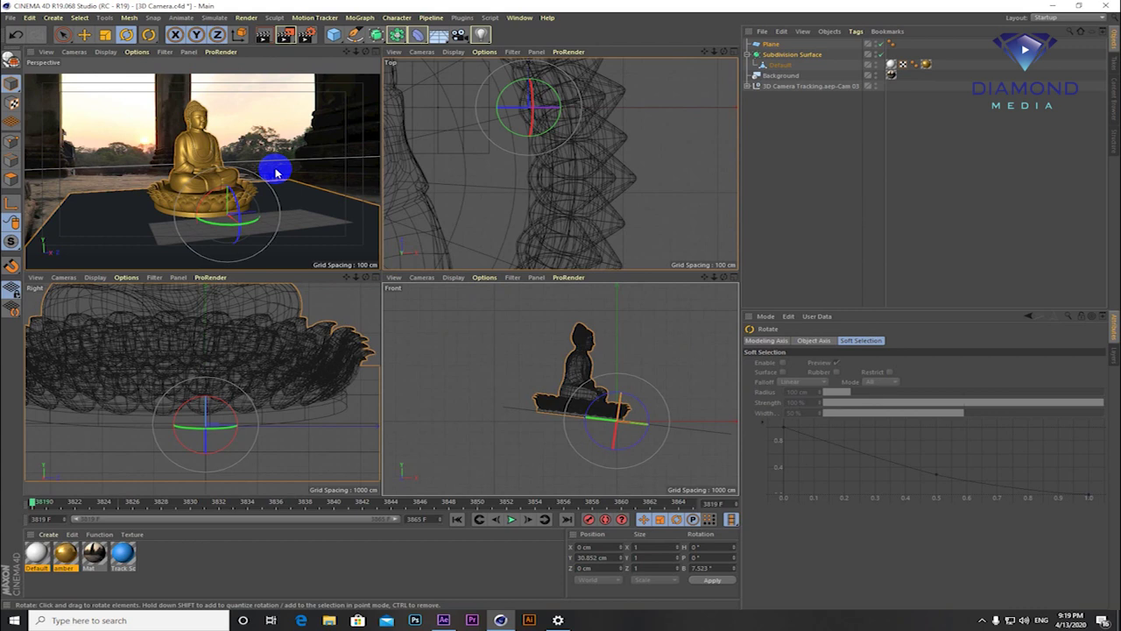
left_click_drag(276, 173, 306, 165)
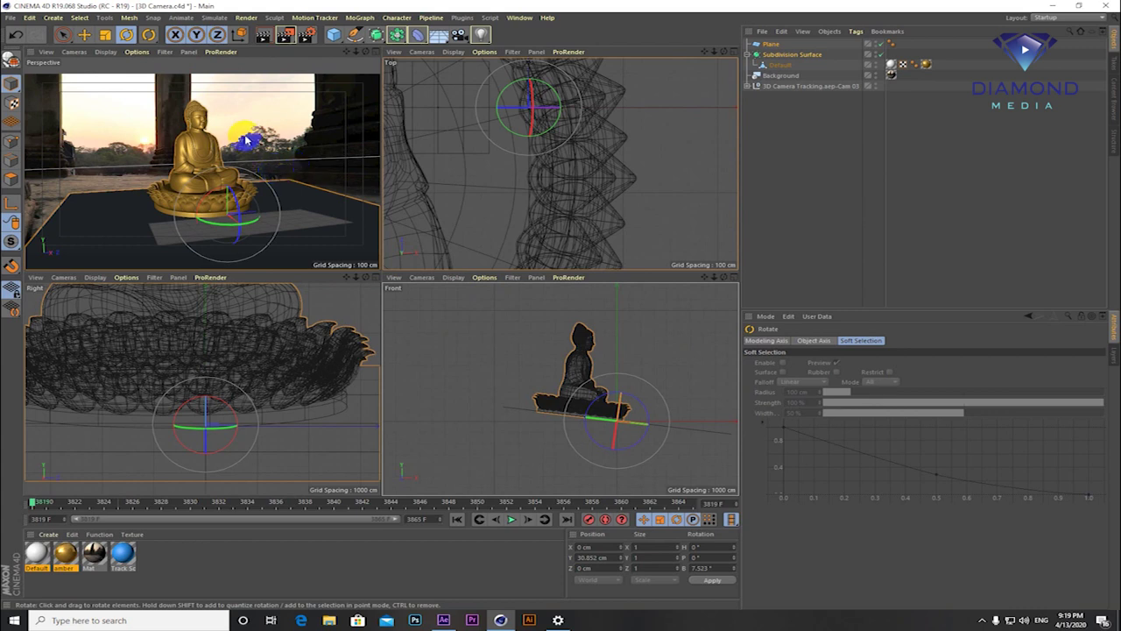
left_click(85, 35)
left_click_drag(613, 398, 625, 378)
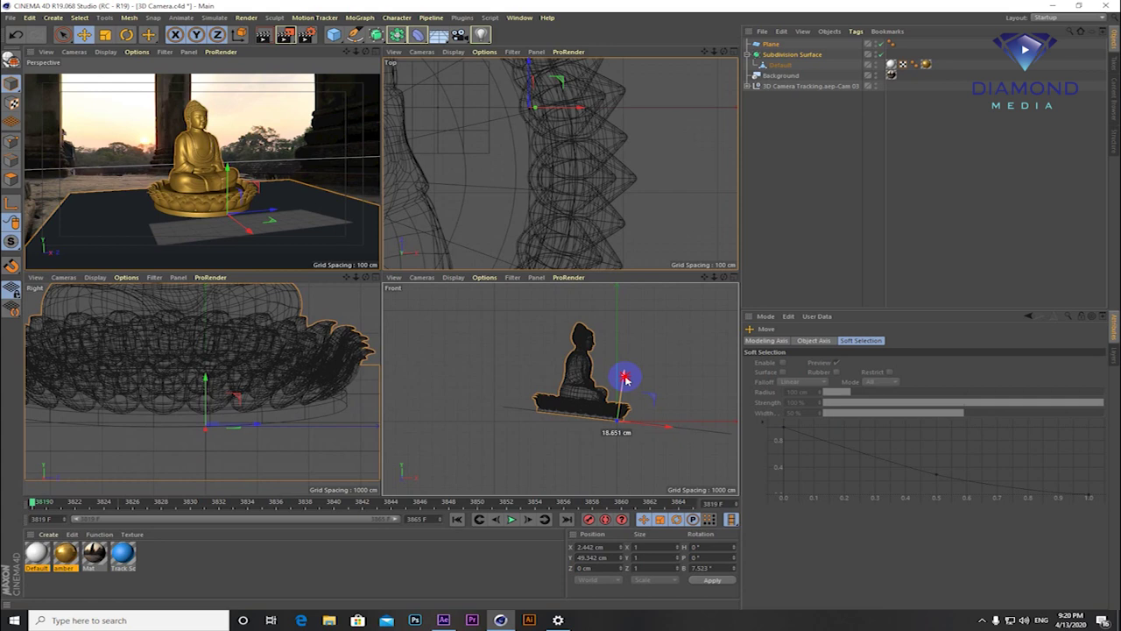
left_click_drag(625, 379, 625, 378)
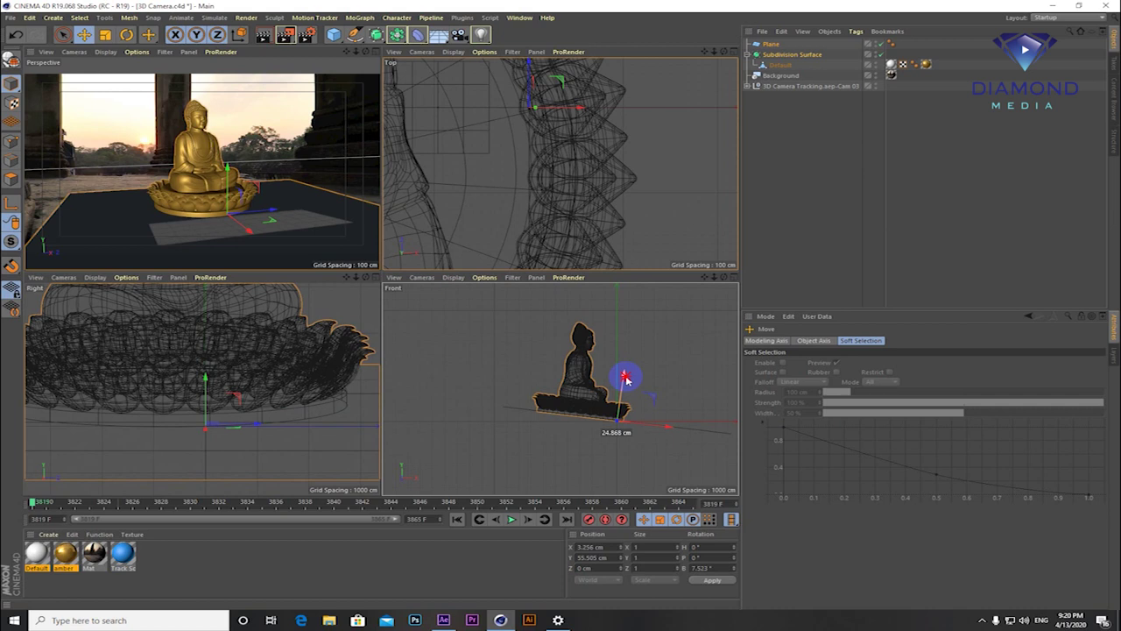
left_click_drag(625, 378, 625, 378)
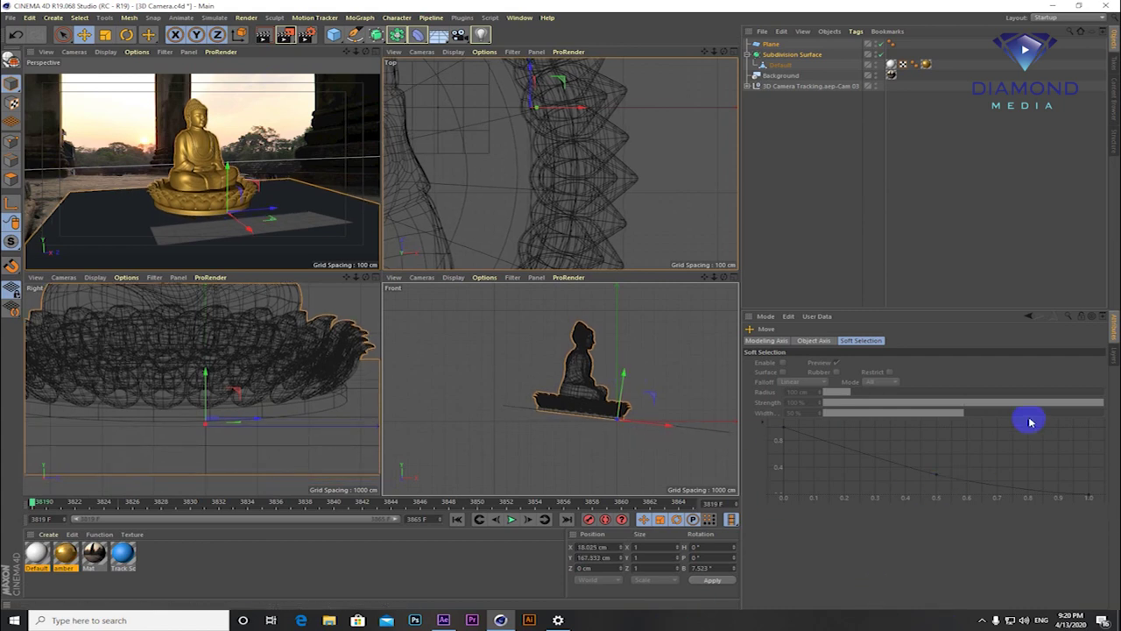
- Maximize the perspective view and render a preview of the scene
key("F1")
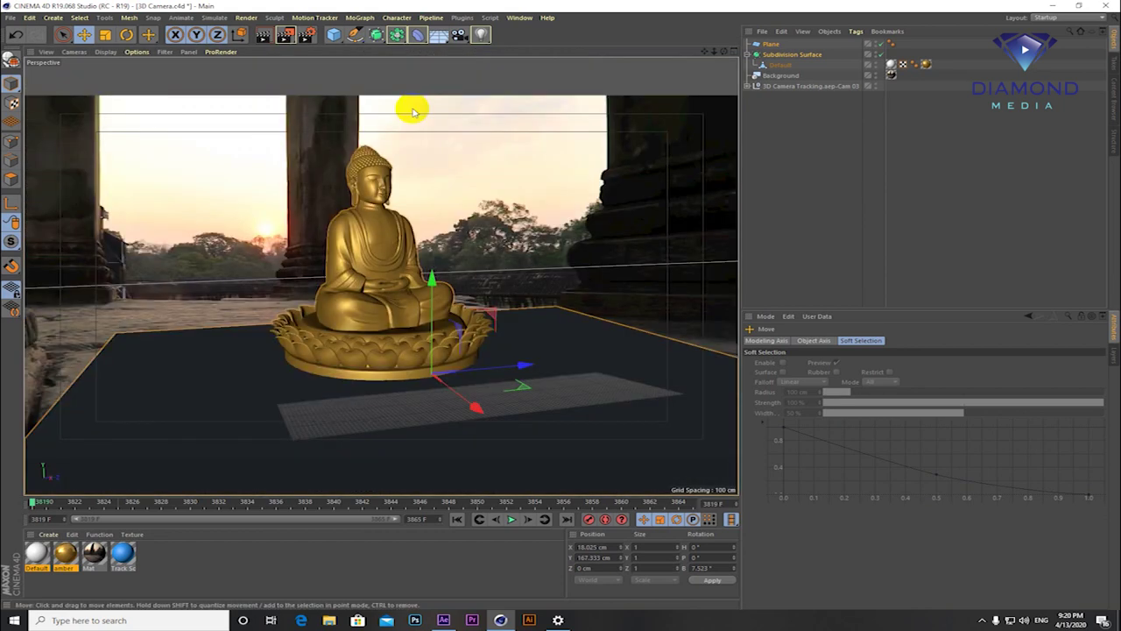
left_click(265, 35)
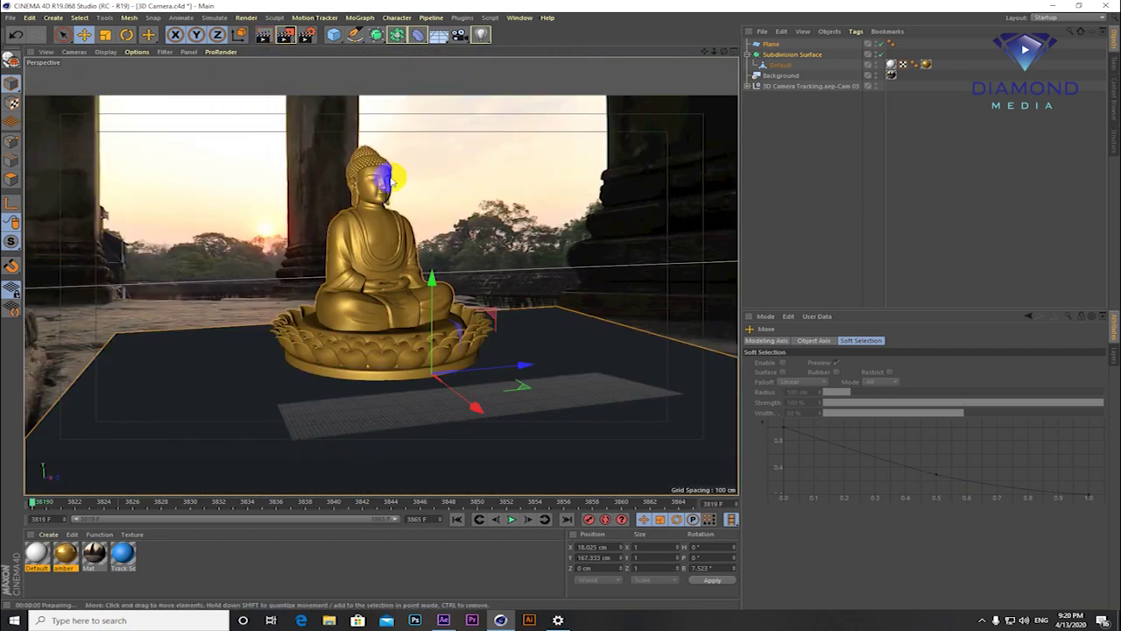
key("ctrl+r")
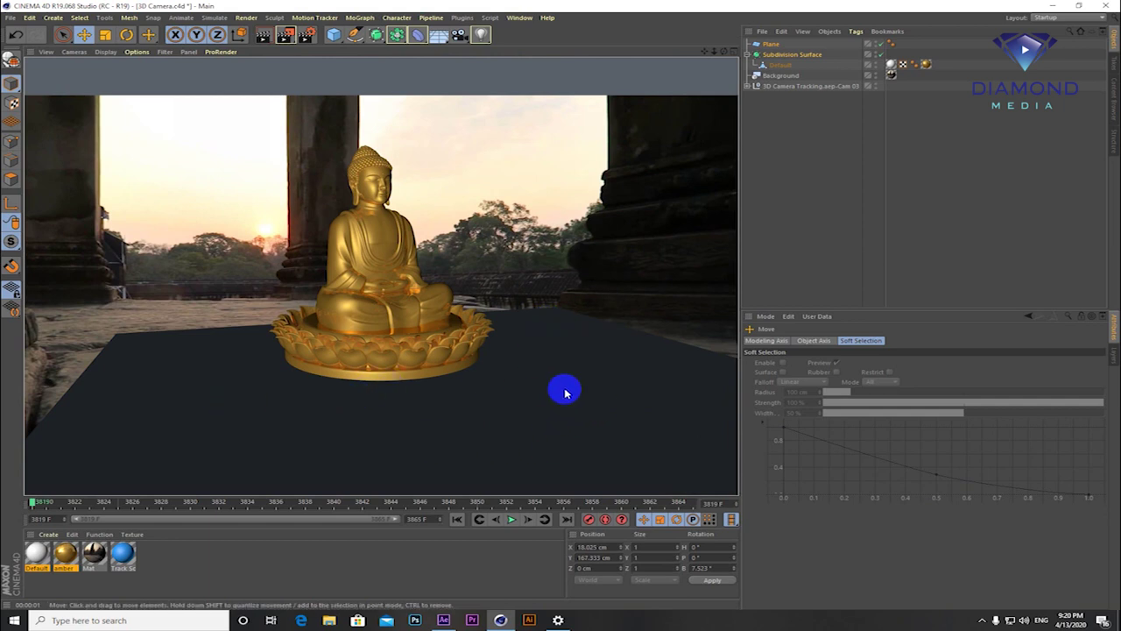
- Apply the Mat material to the floor plane with Frontal projection and check it in a render
left_click(771, 45)
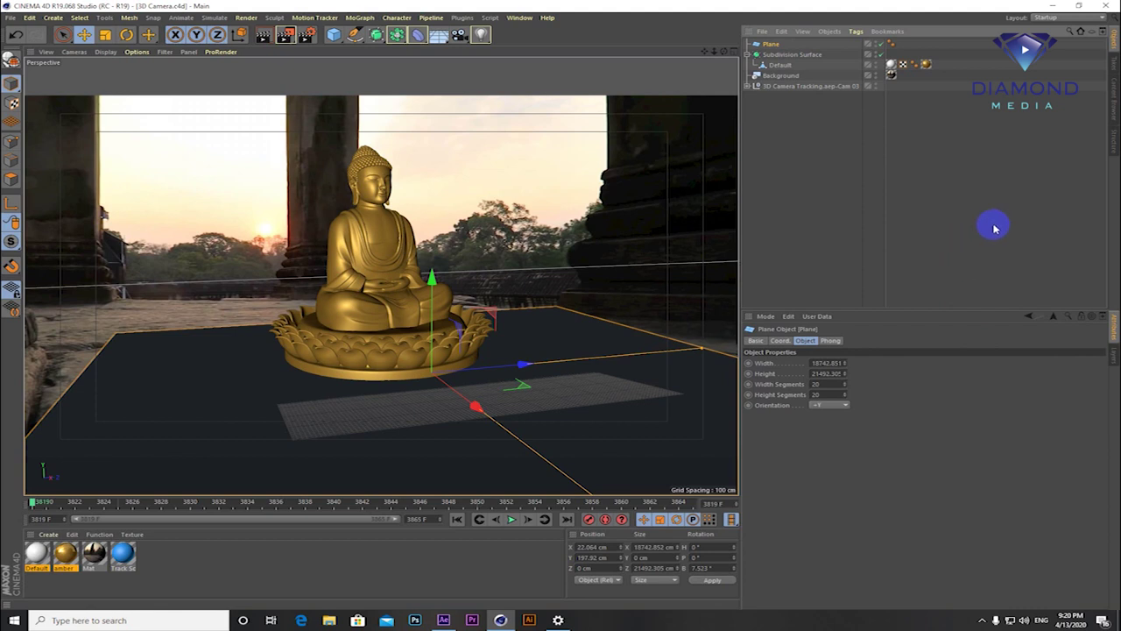
left_click(891, 75)
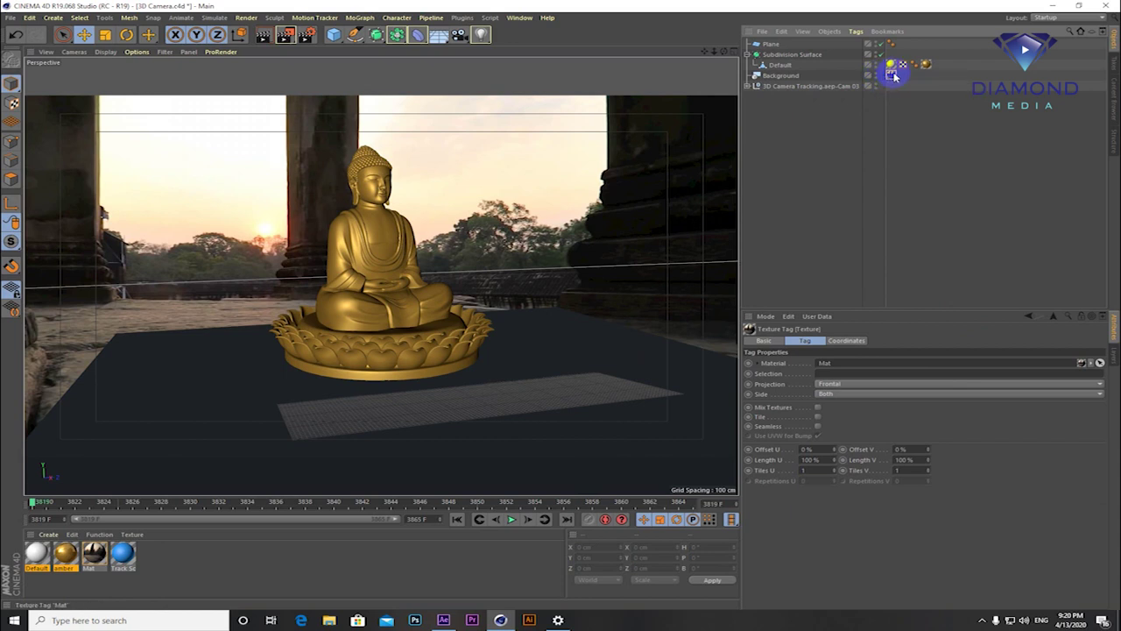
left_click_drag(892, 76, 902, 44)
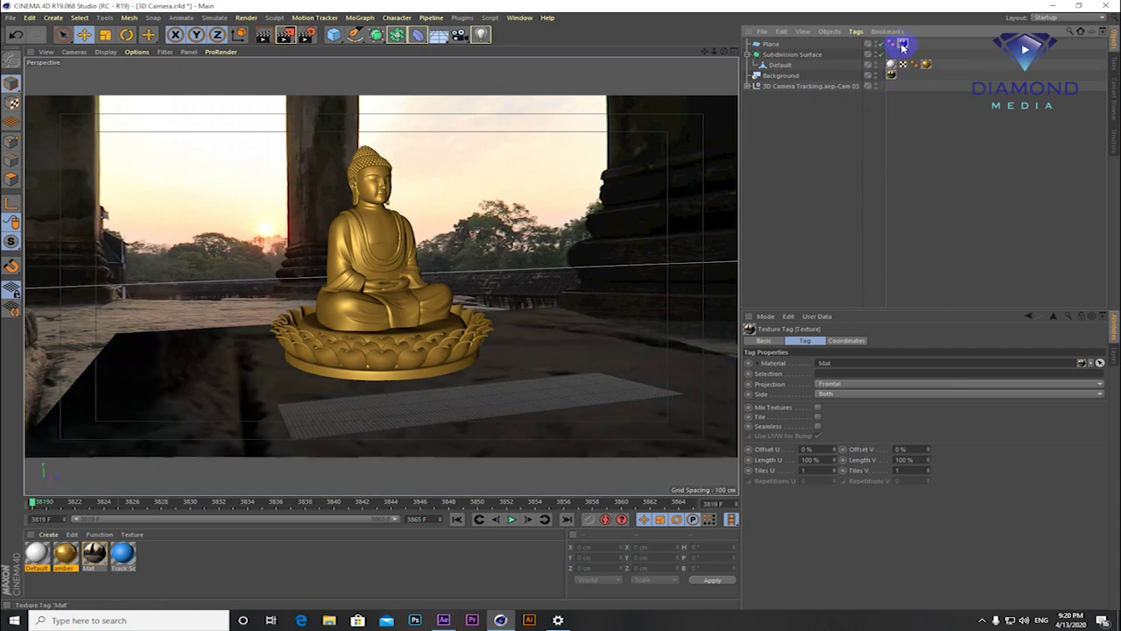
left_click(261, 37)
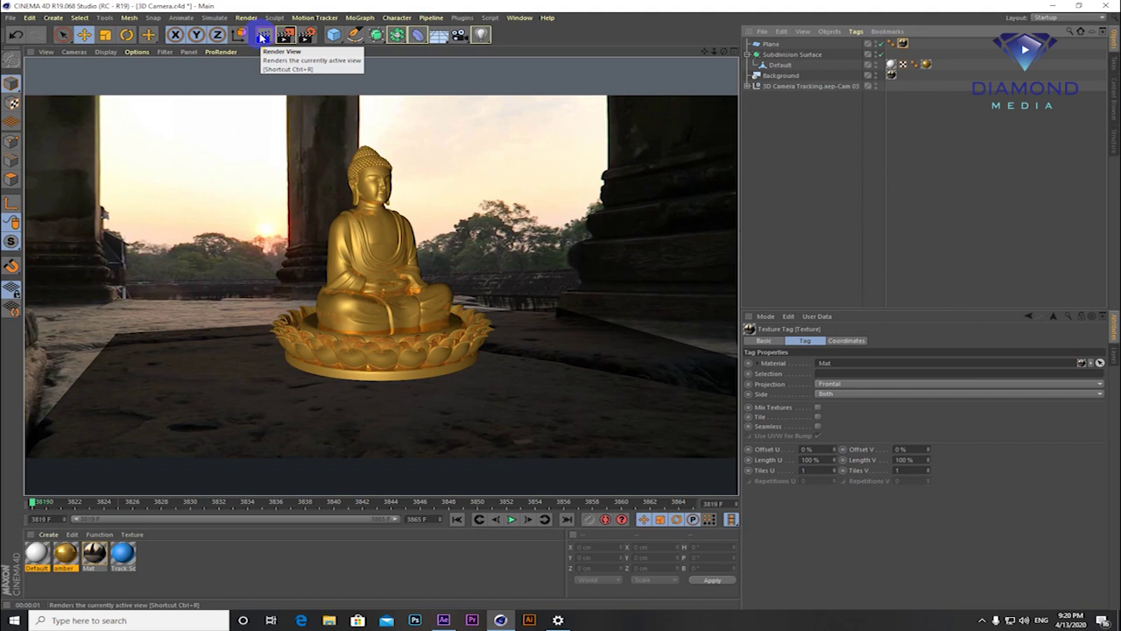
left_click(903, 44)
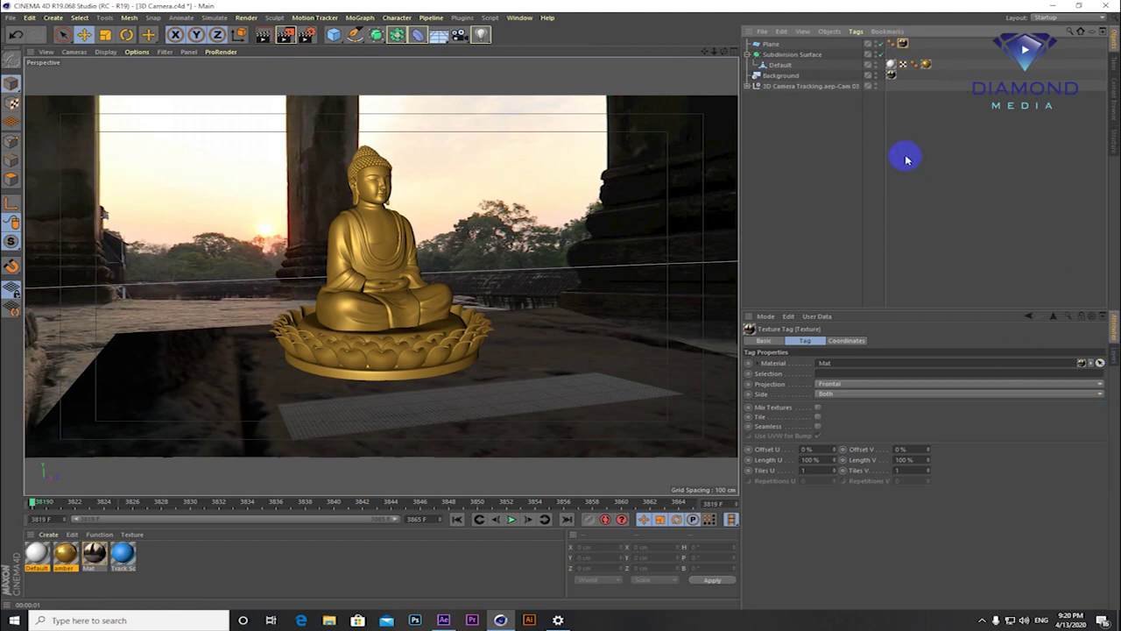
- Look through the Tags menu for the tag commands
left_click(855, 31)
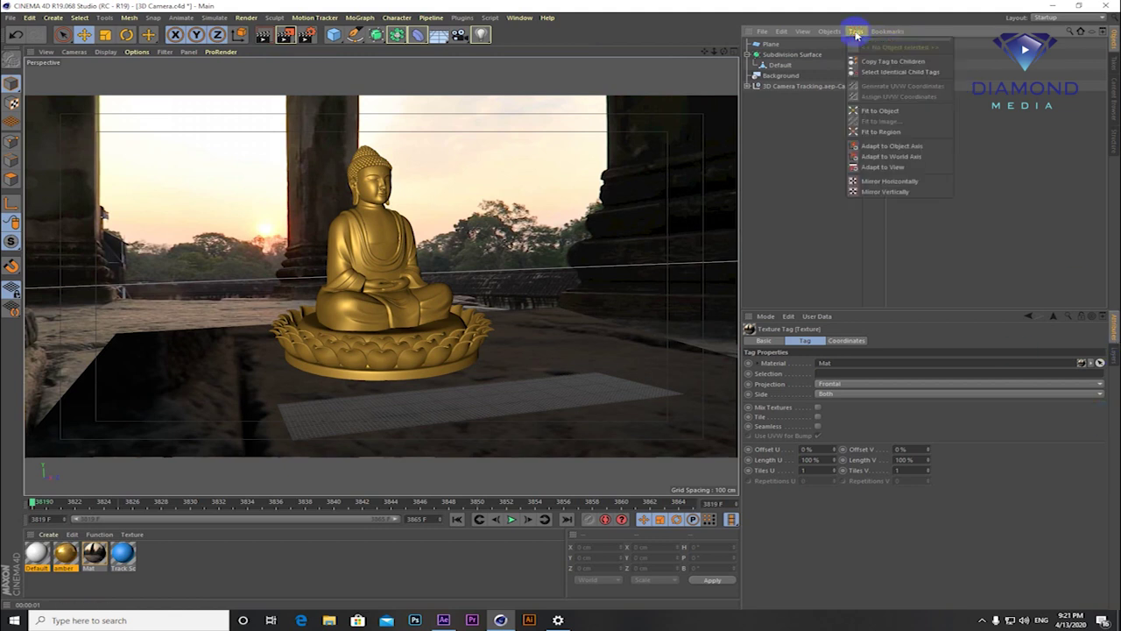
left_click(1027, 127)
left_click(858, 31)
left_click(944, 112)
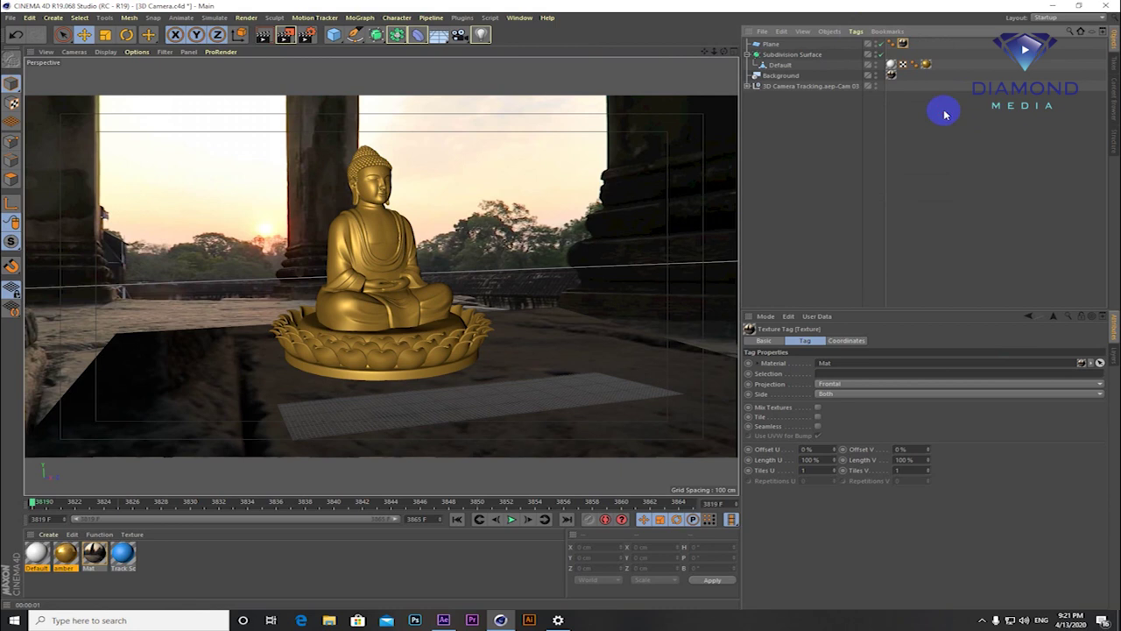
- Give the floor plane a Compositing tag with Compositing Background ticked, preview the render, and save
left_click(769, 44)
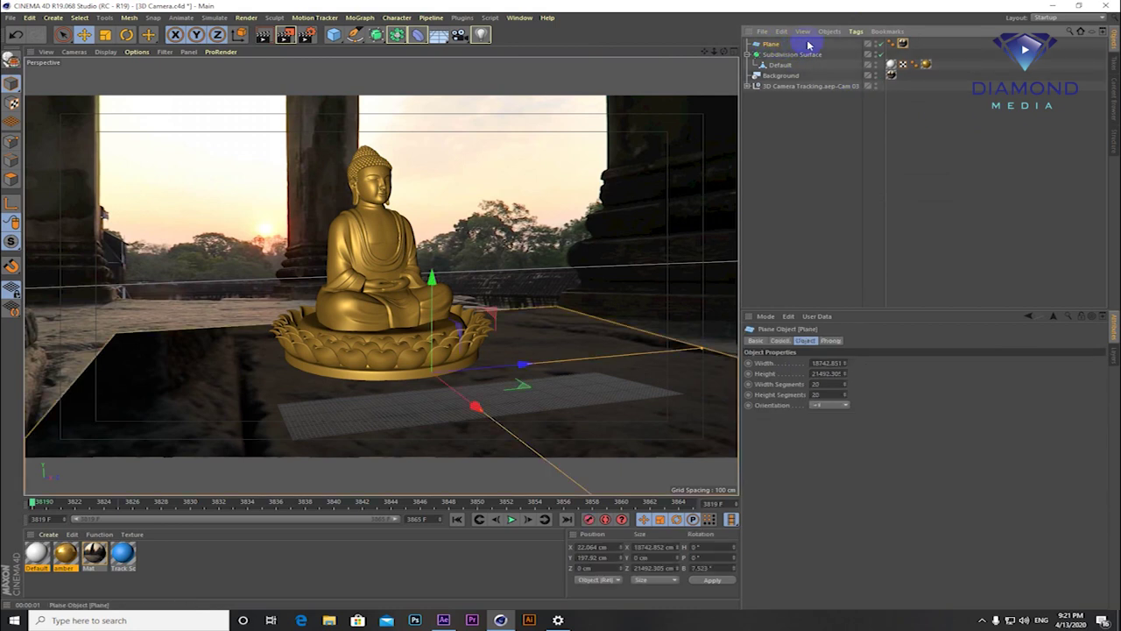
left_click(853, 32)
mouse_move(878, 49)
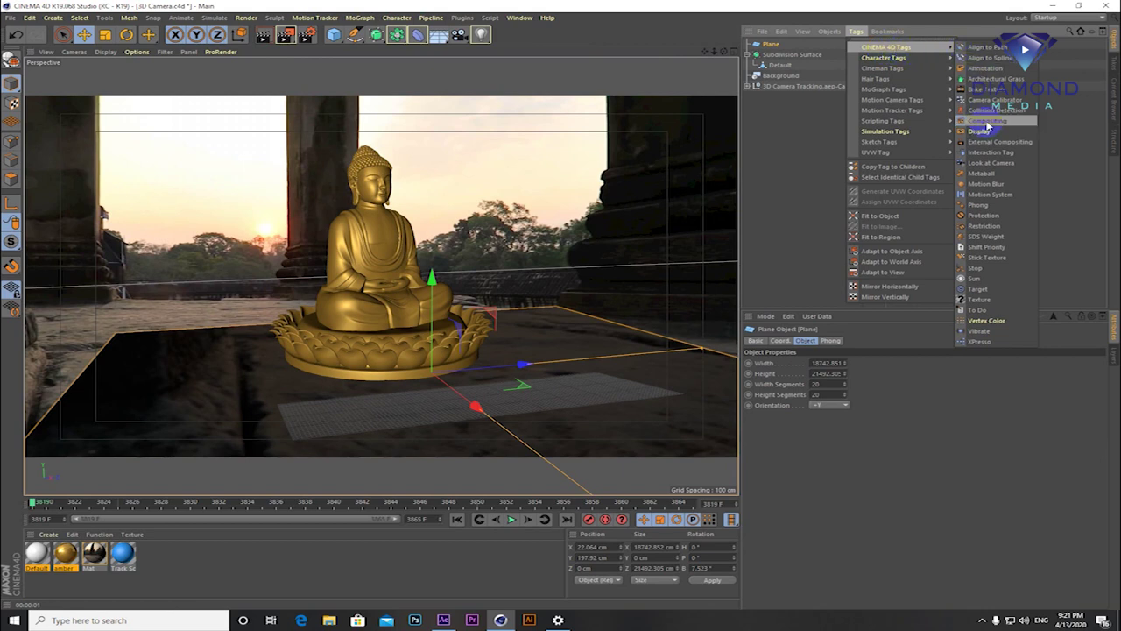
left_click(986, 123)
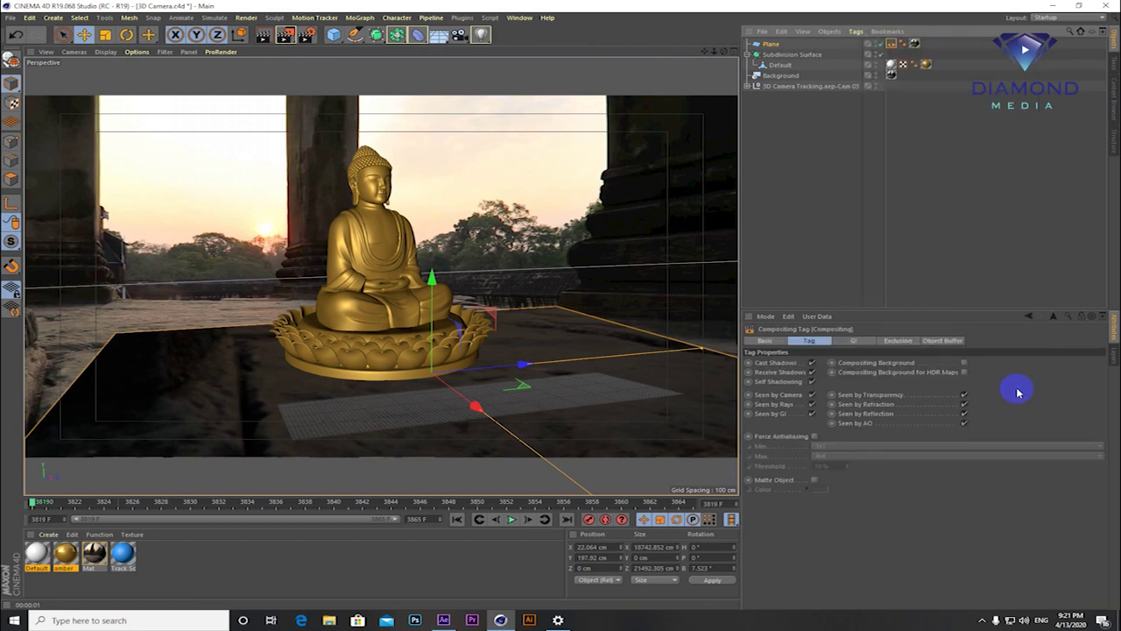
left_click(964, 363)
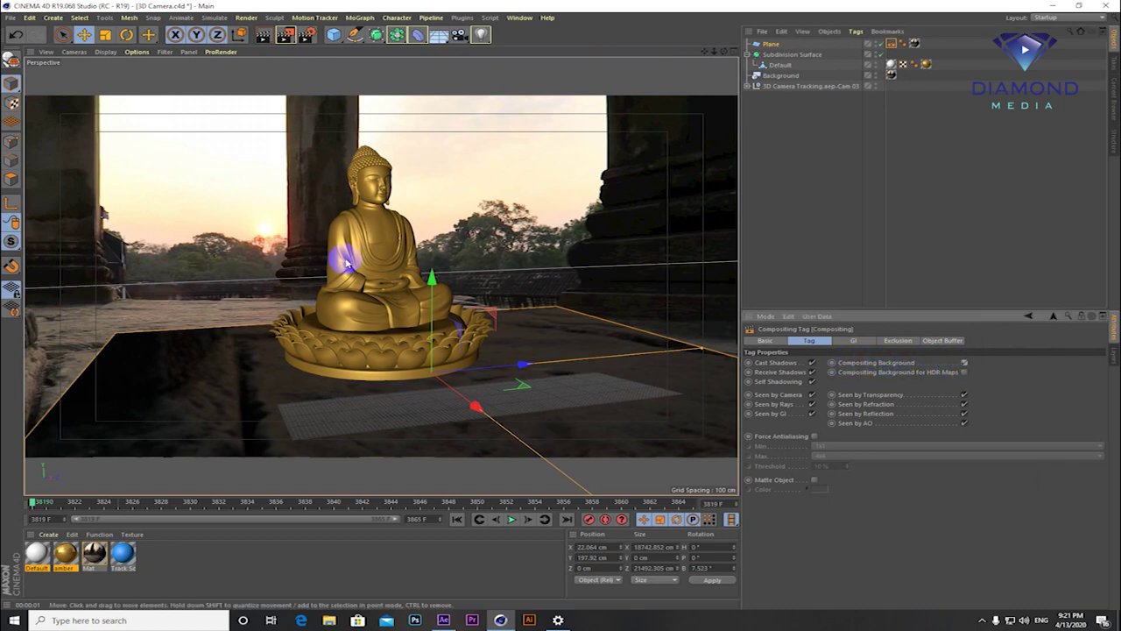
left_click(268, 37)
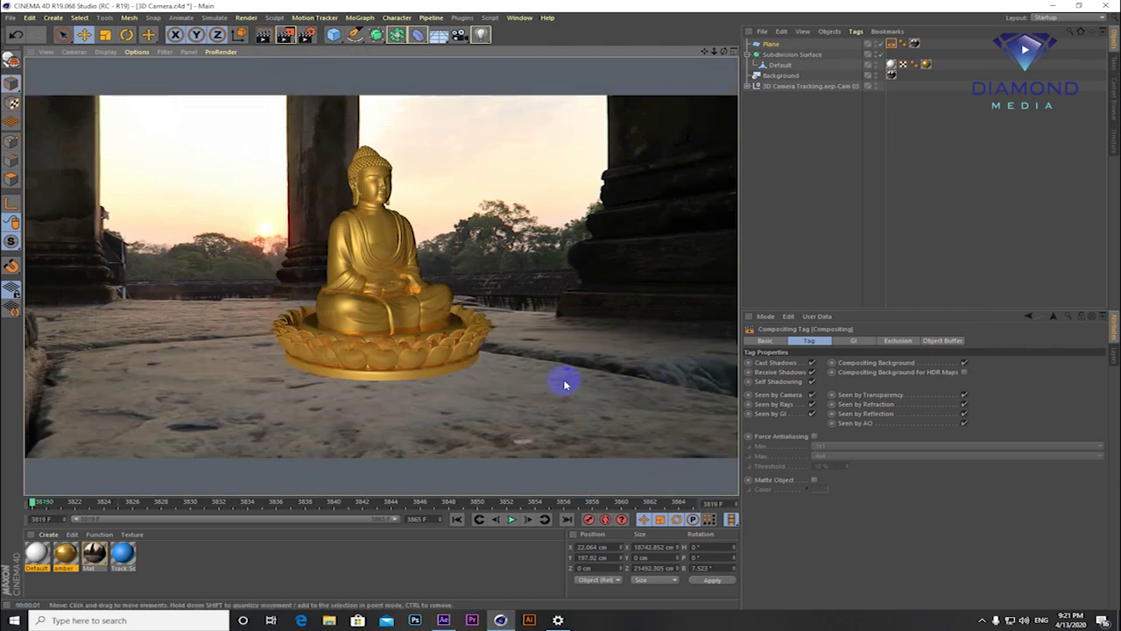
key("ctrl+s")
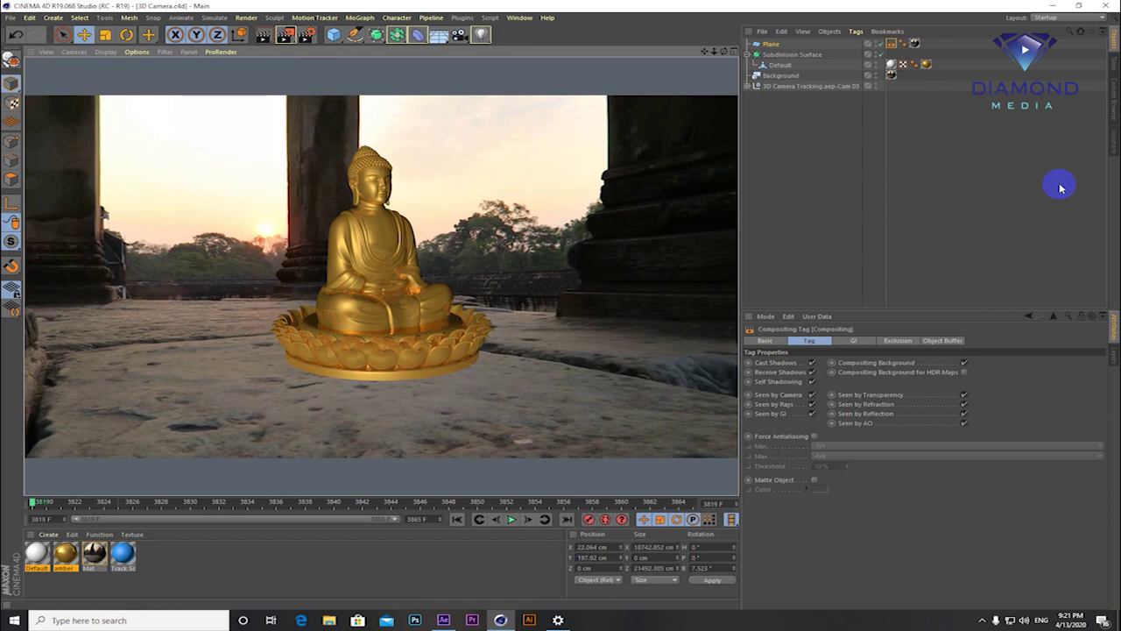
- Add Ambient Occlusion in Render Settings and render a preview
left_click(306, 38)
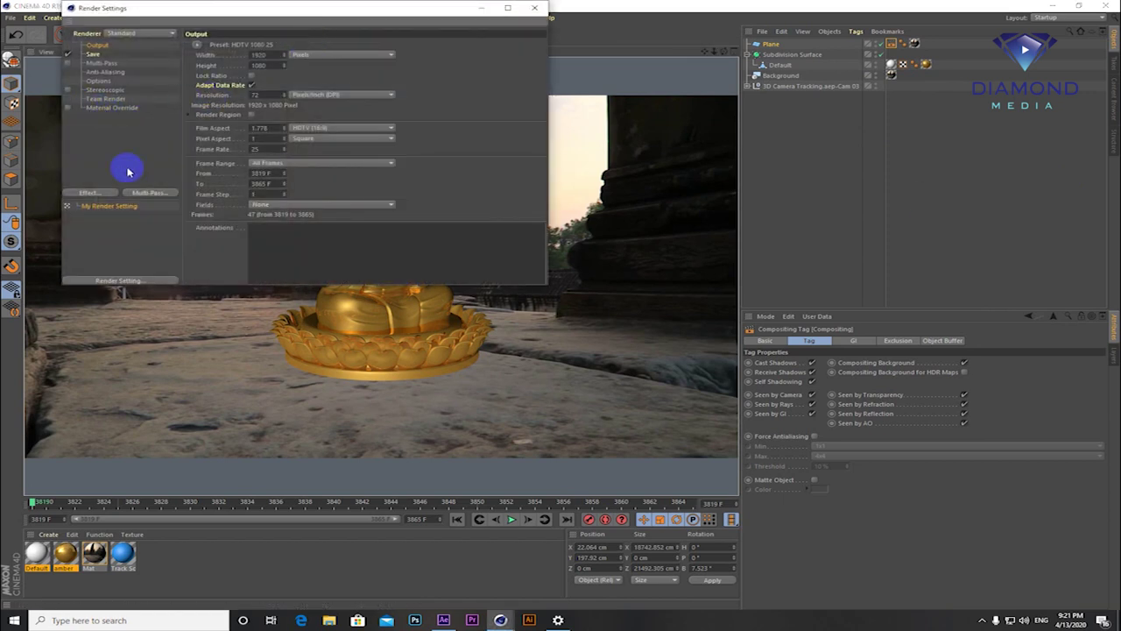
left_click(92, 193)
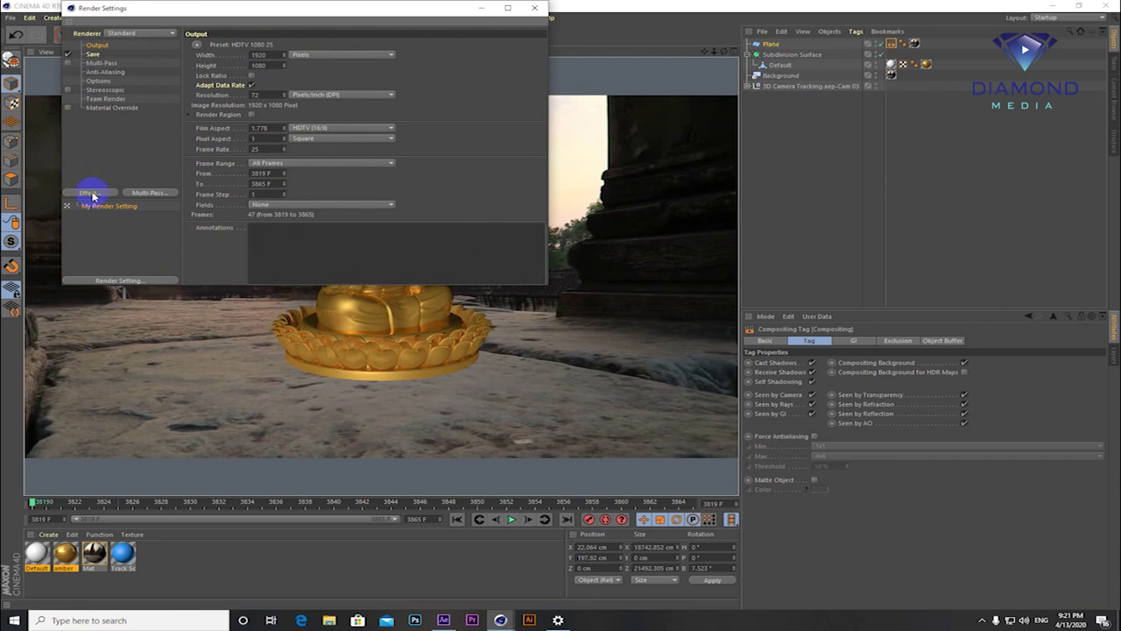
left_click(142, 261)
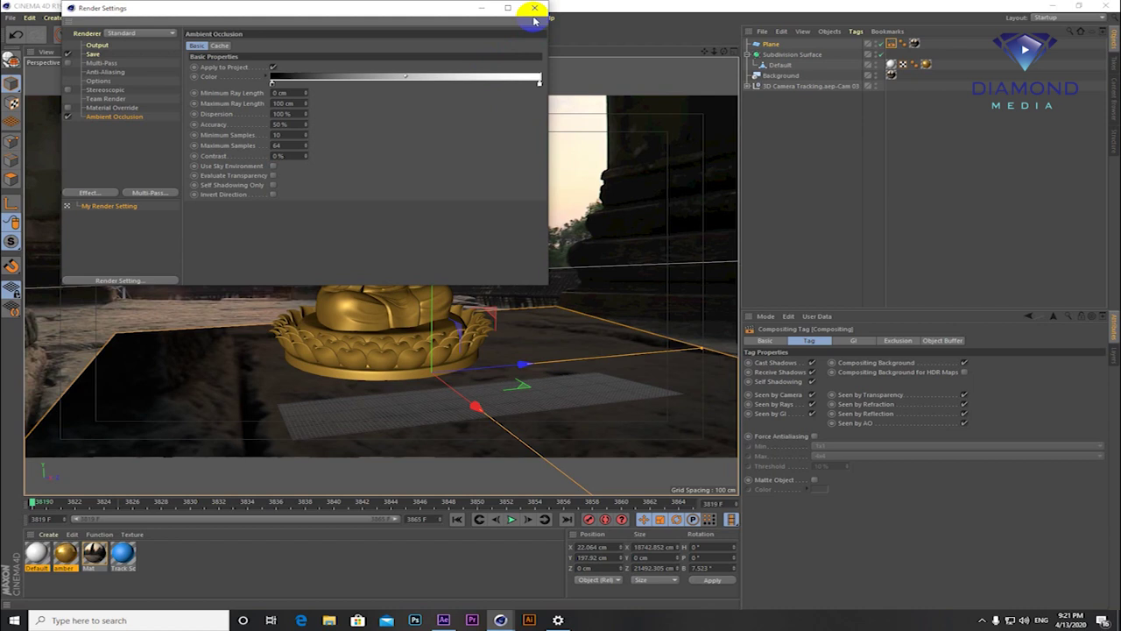
left_click(535, 7)
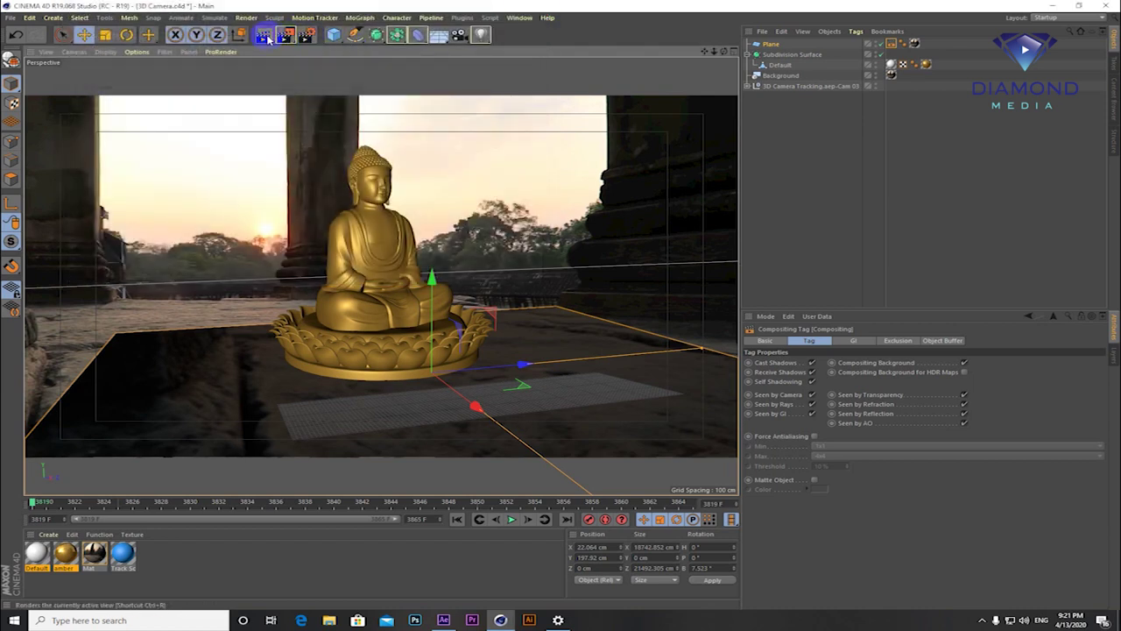
left_click(264, 36)
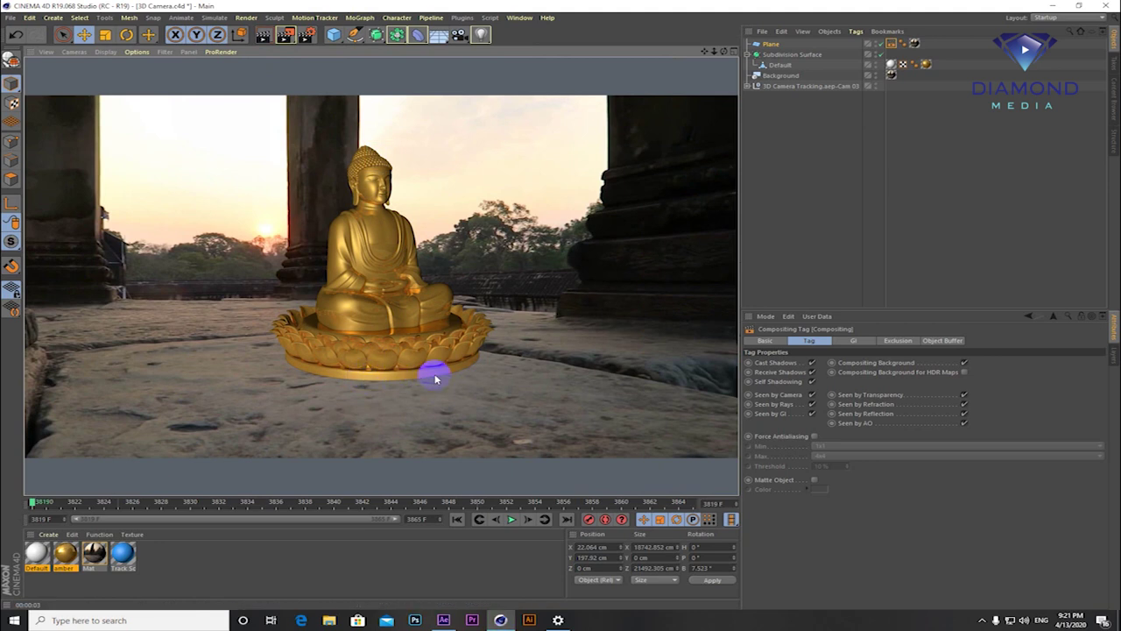
- Set the ambient occlusion contrast to 50%, re-render the preview, and add a light
left_click(303, 41)
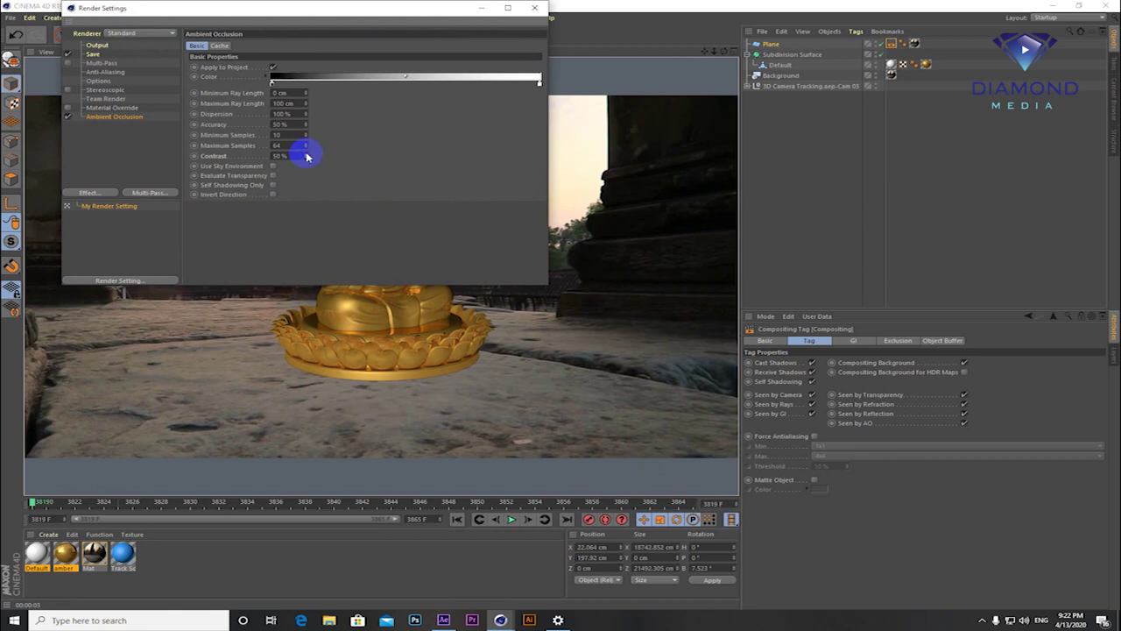
left_click(535, 7)
left_click(265, 39)
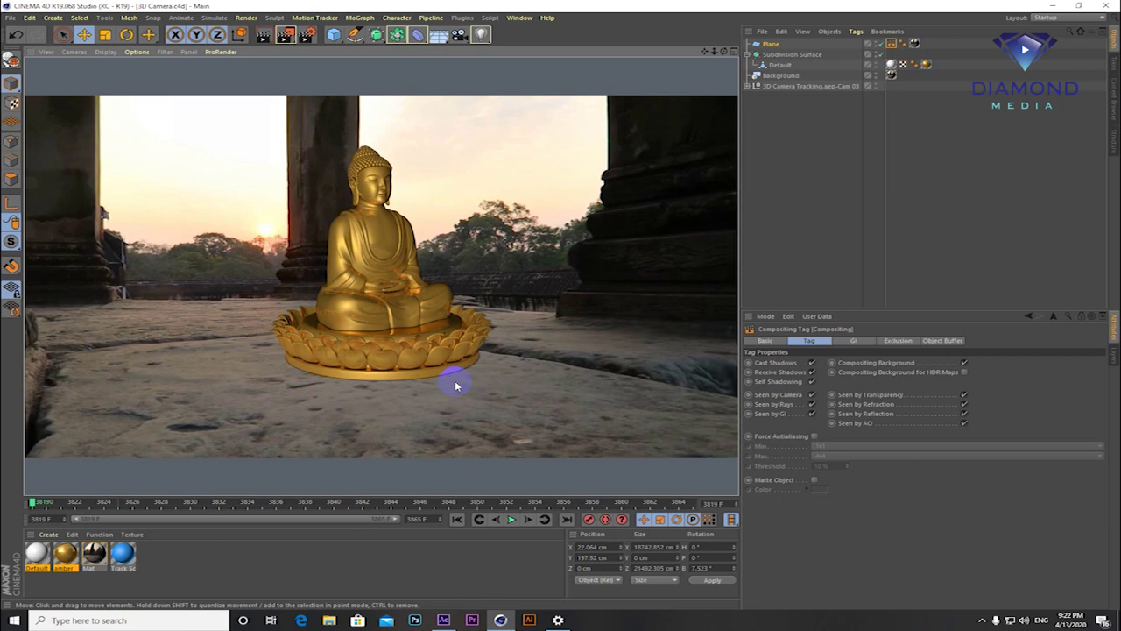
left_click_drag(253, 218, 279, 222)
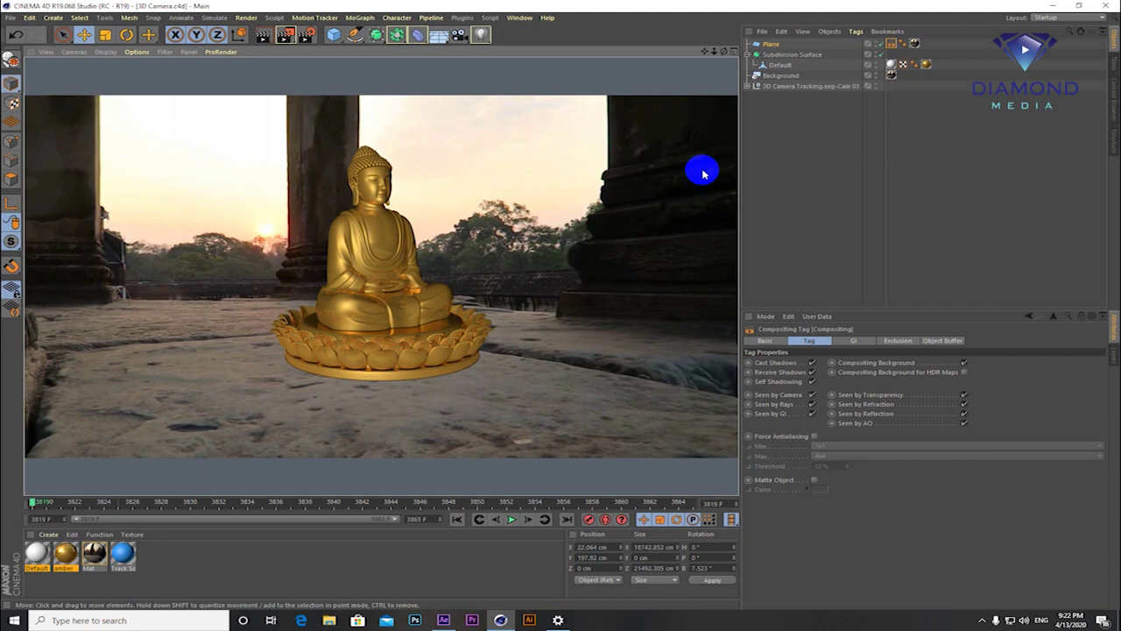
left_click_drag(481, 34, 529, 50)
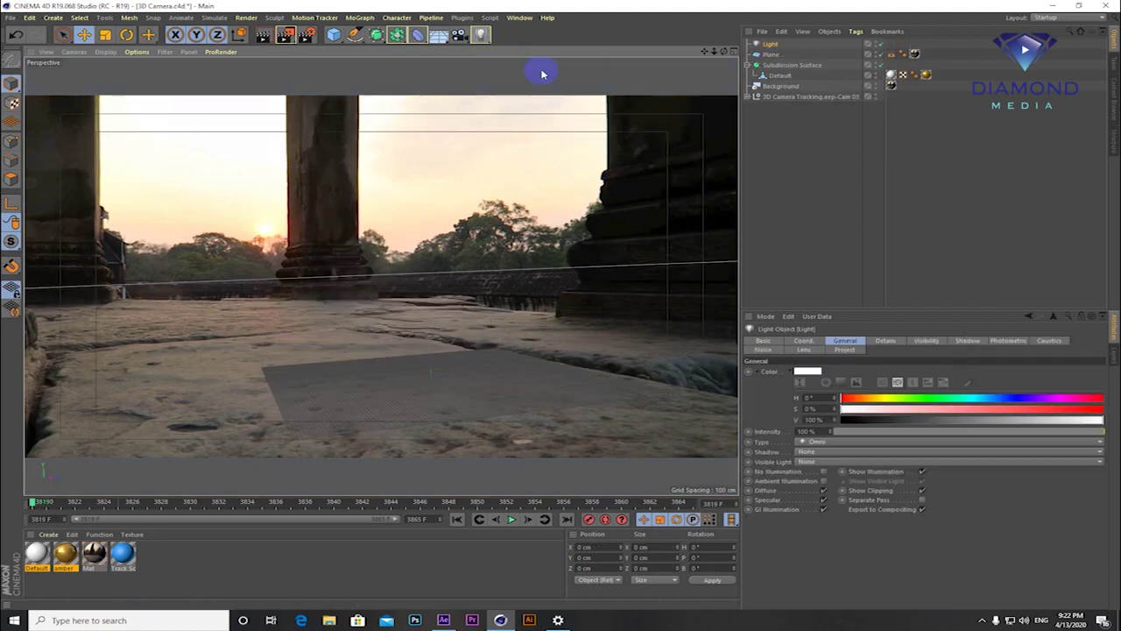
- Move the first light to the statue's lower right, preview it, and add a second light
mouse_move(502, 378)
left_mouse_down()
mouse_move(678, 452)
mouse_move(707, 450)
left_mouse_up()
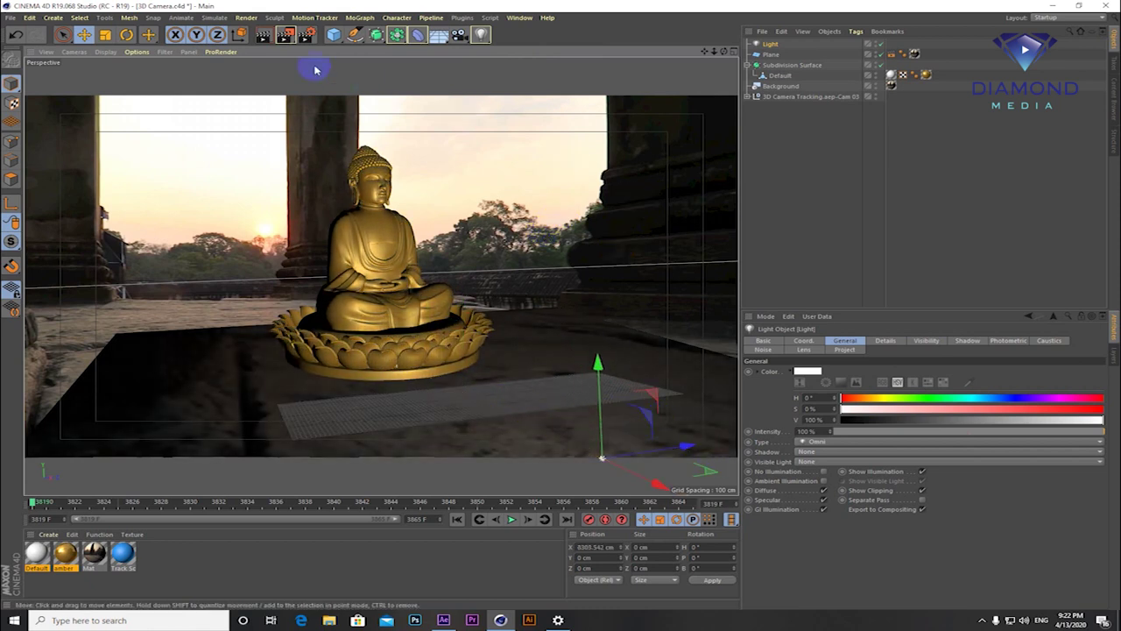
left_click(270, 40)
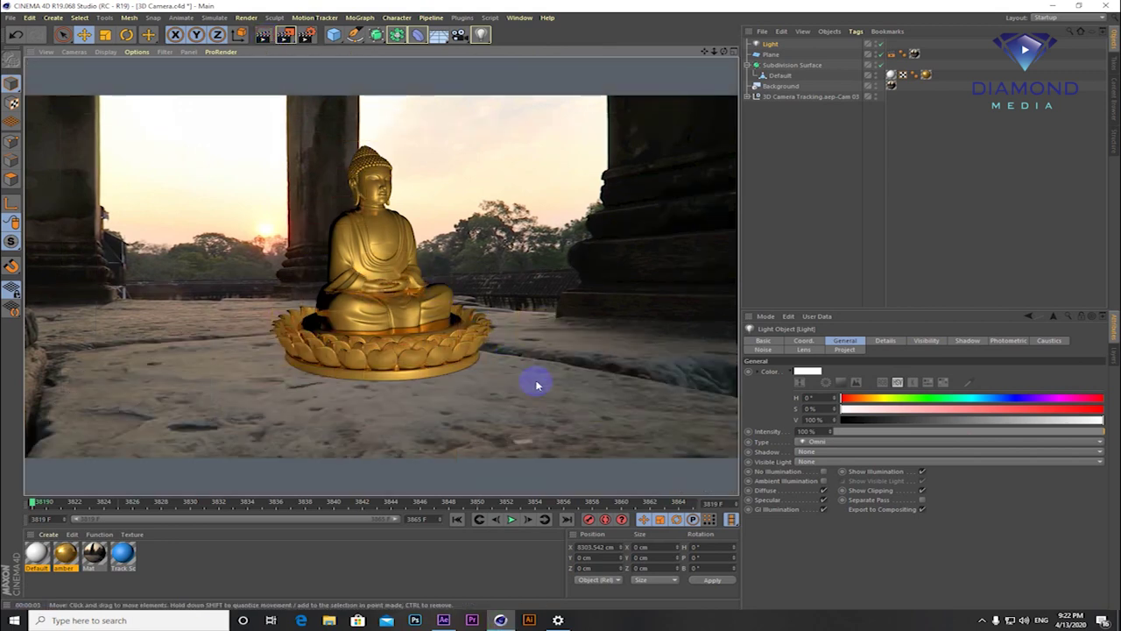
left_click(485, 37)
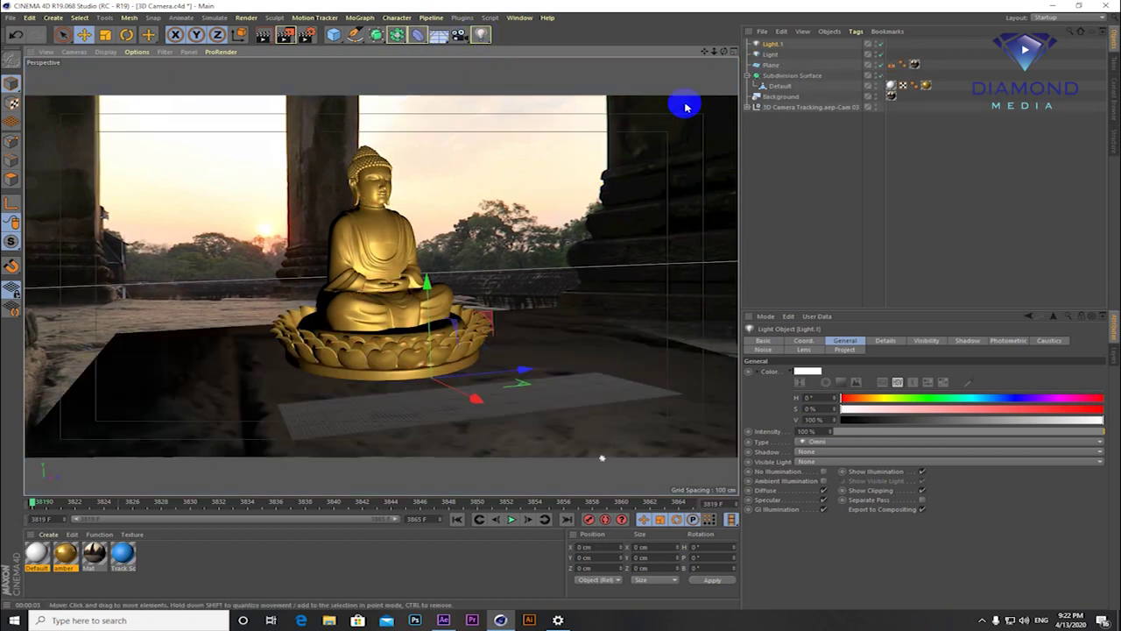
- Place Light.1 high above and left of the Buddha, around X −7915 cm, Y 11350 cm
left_click(732, 54)
mouse_move(586, 395)
left_mouse_down()
mouse_move(621, 350)
mouse_move(631, 300)
mouse_move(479, 300)
left_mouse_up()
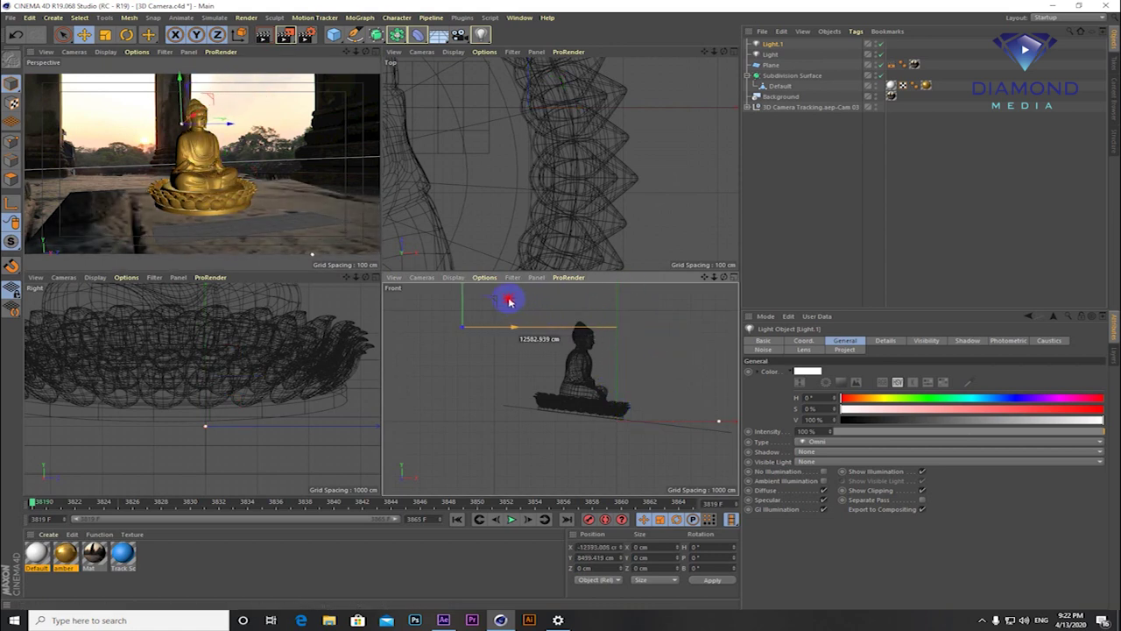
scroll(483, 327, "down", 2)
mouse_move(508, 320)
left_mouse_down()
mouse_move(537, 319)
mouse_move(505, 295)
left_mouse_up()
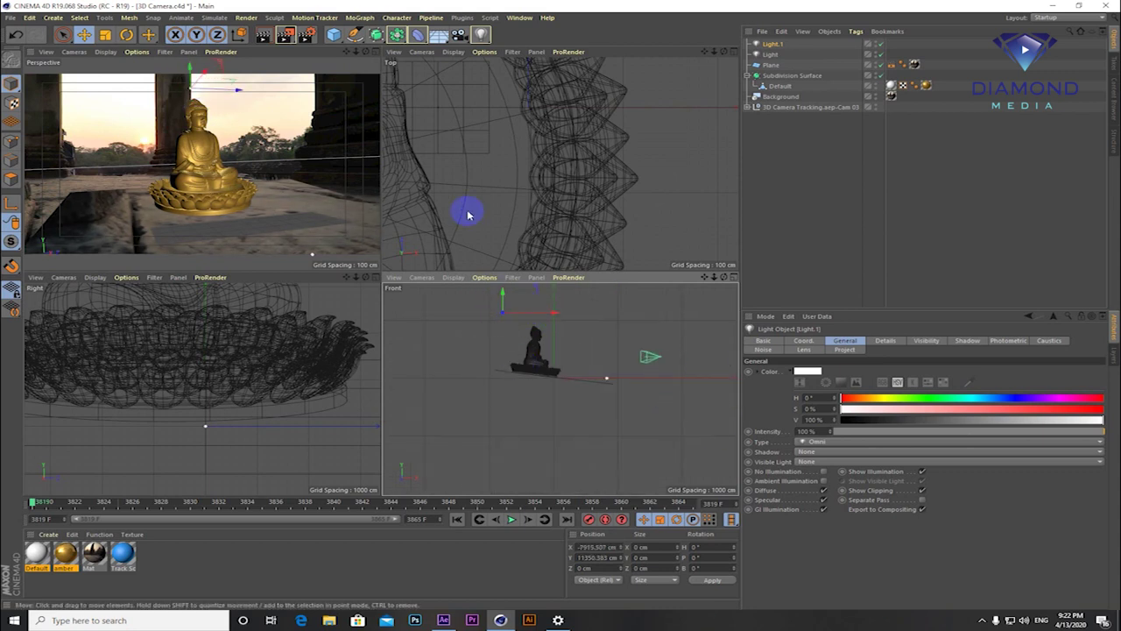
left_click(770, 47)
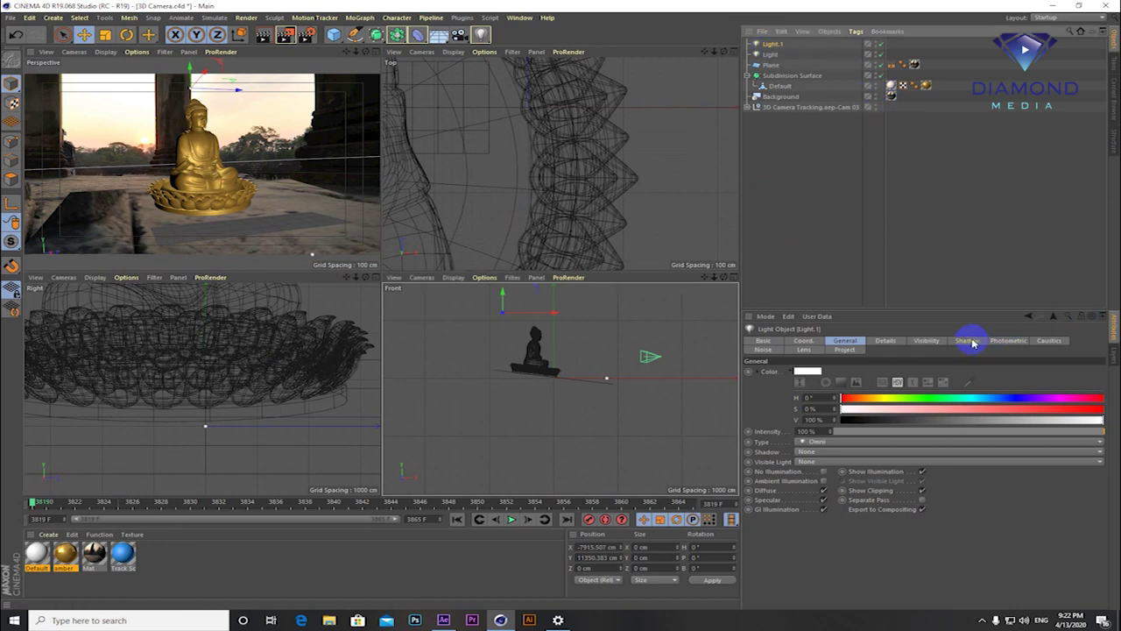
- Give Light.1 Shadow Maps (Soft) shadows
left_click(968, 340)
left_click(814, 371)
left_click(823, 394)
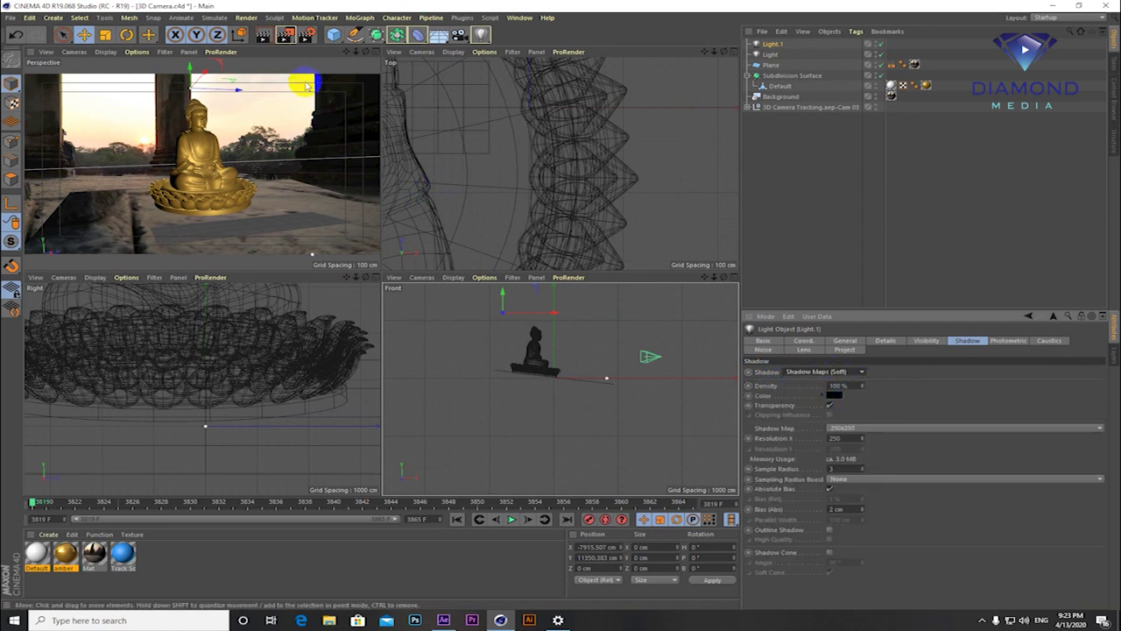
left_click(301, 52)
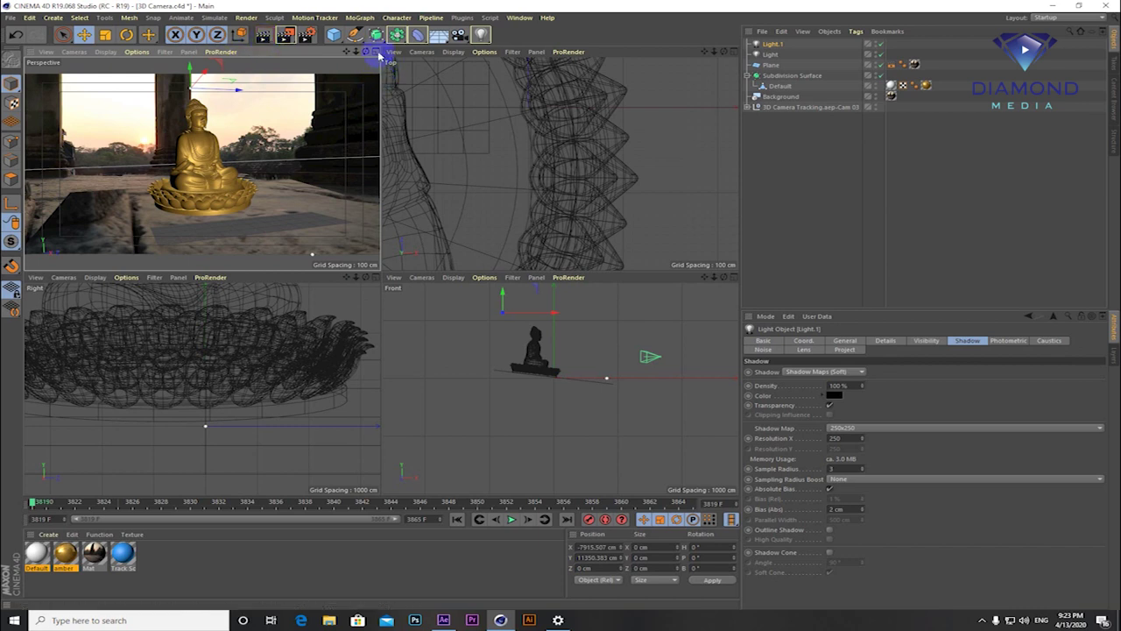
left_click(377, 53)
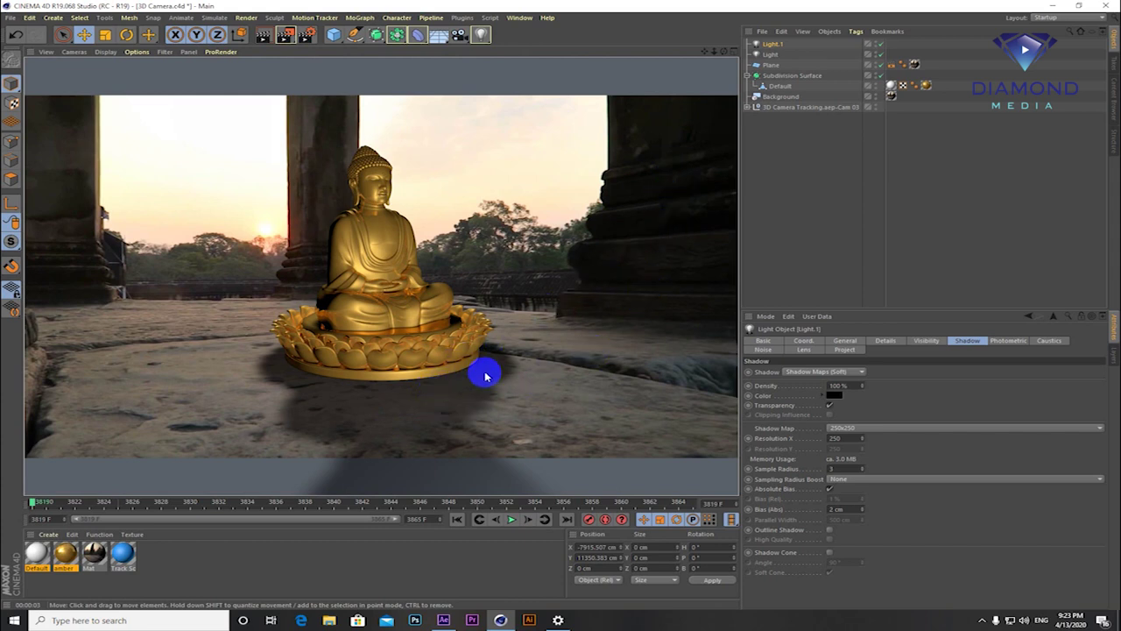
left_click(440, 232)
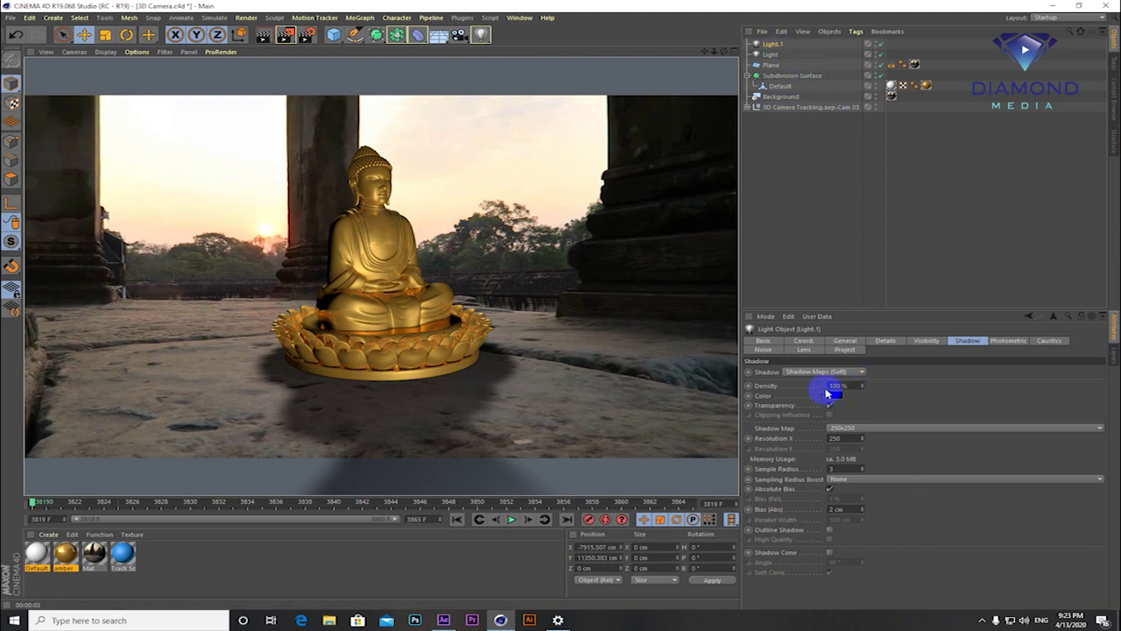
- Lower Light.1's shadow density to 85%
left_click(770, 44)
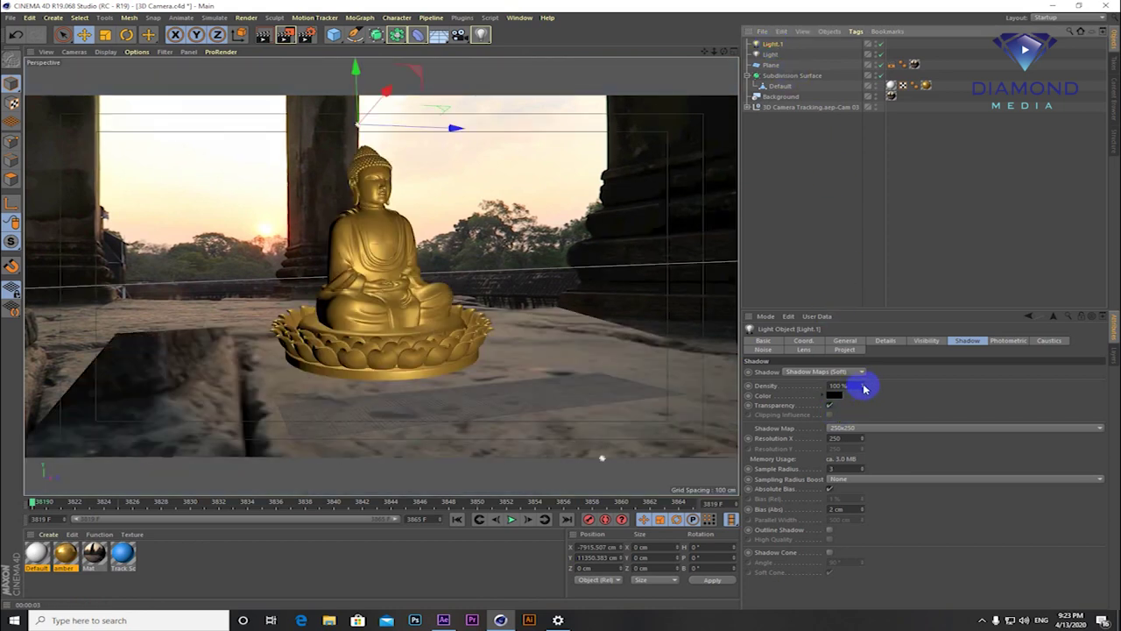
left_click_drag(865, 387, 867, 377)
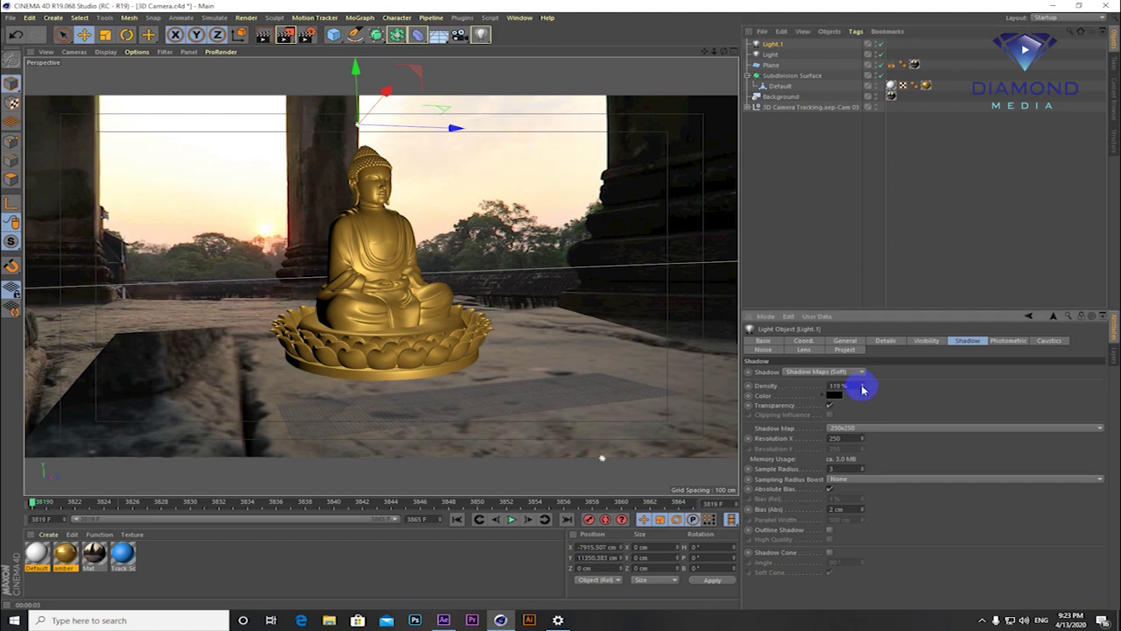
left_click(854, 391)
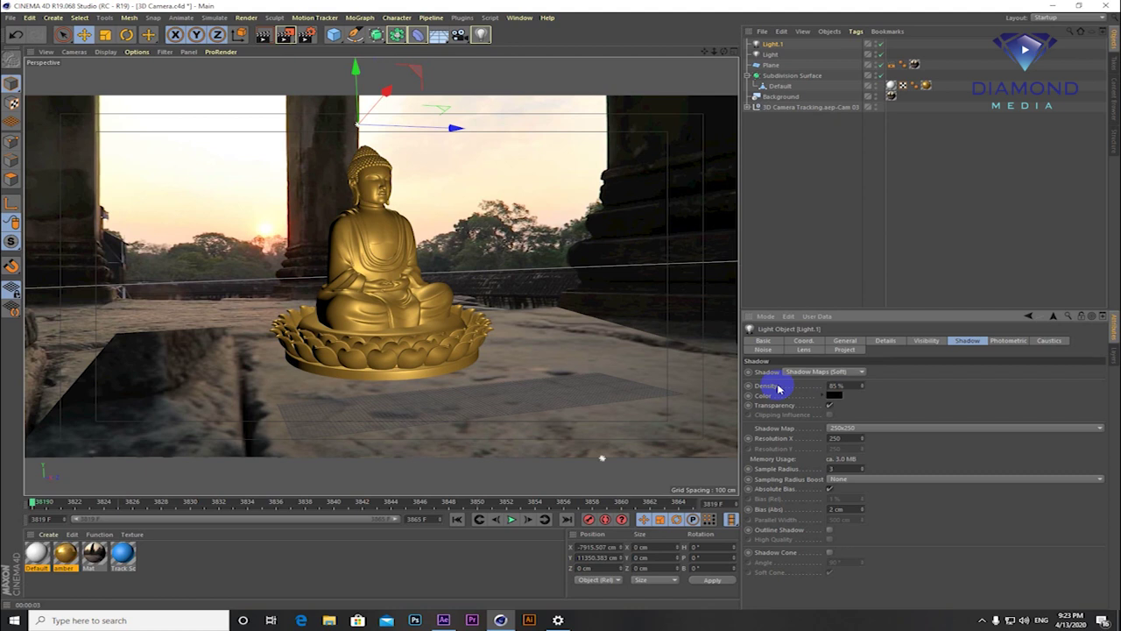
left_click_drag(649, 189, 661, 163)
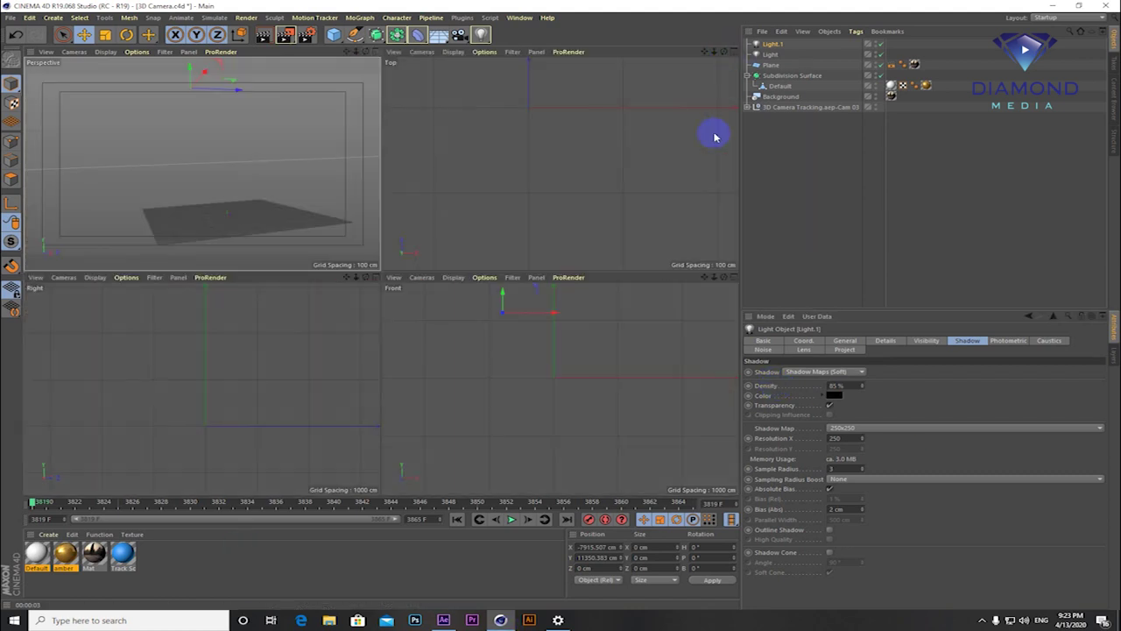
- Move the light back along Z to about -1569.78 cm in the Right view
left_click(730, 51)
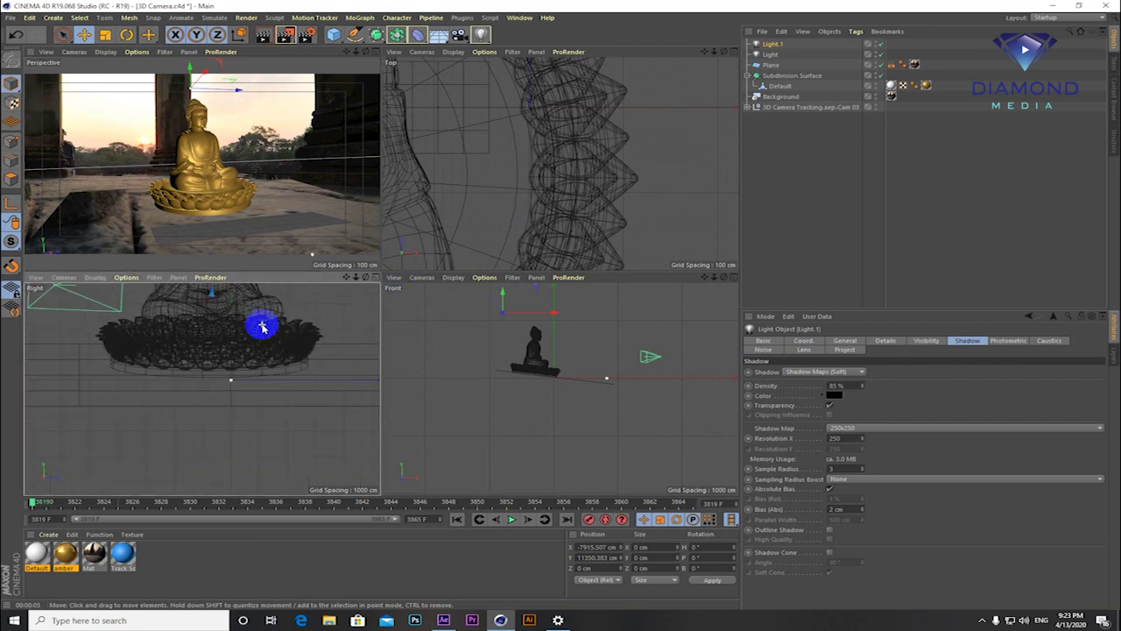
scroll(258, 317, "down", 5)
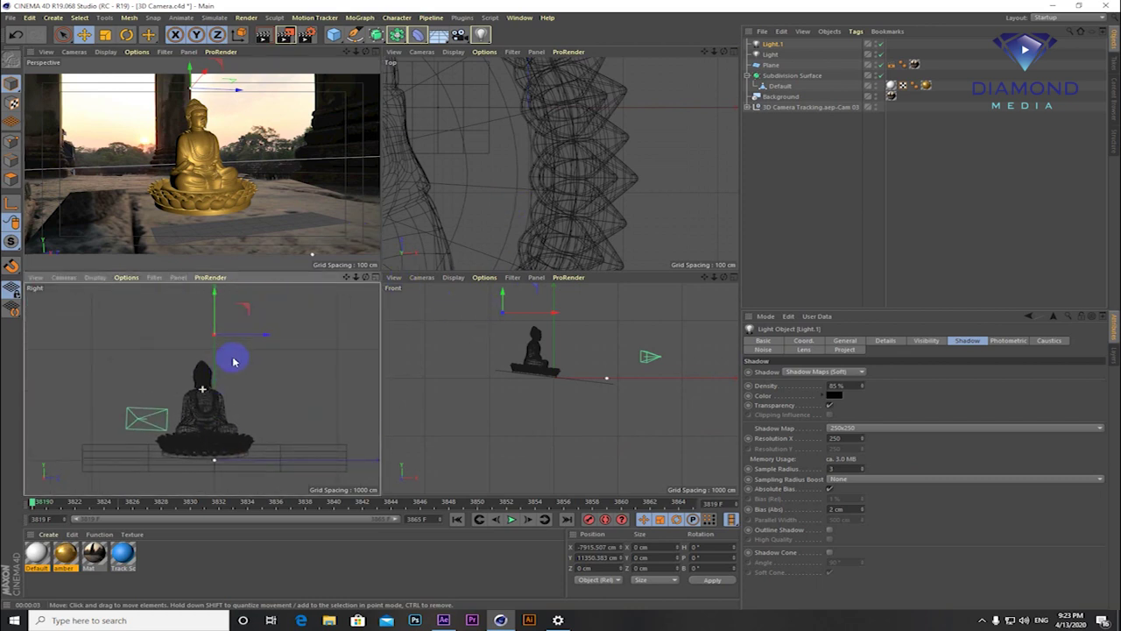
scroll(233, 361, "up", 2)
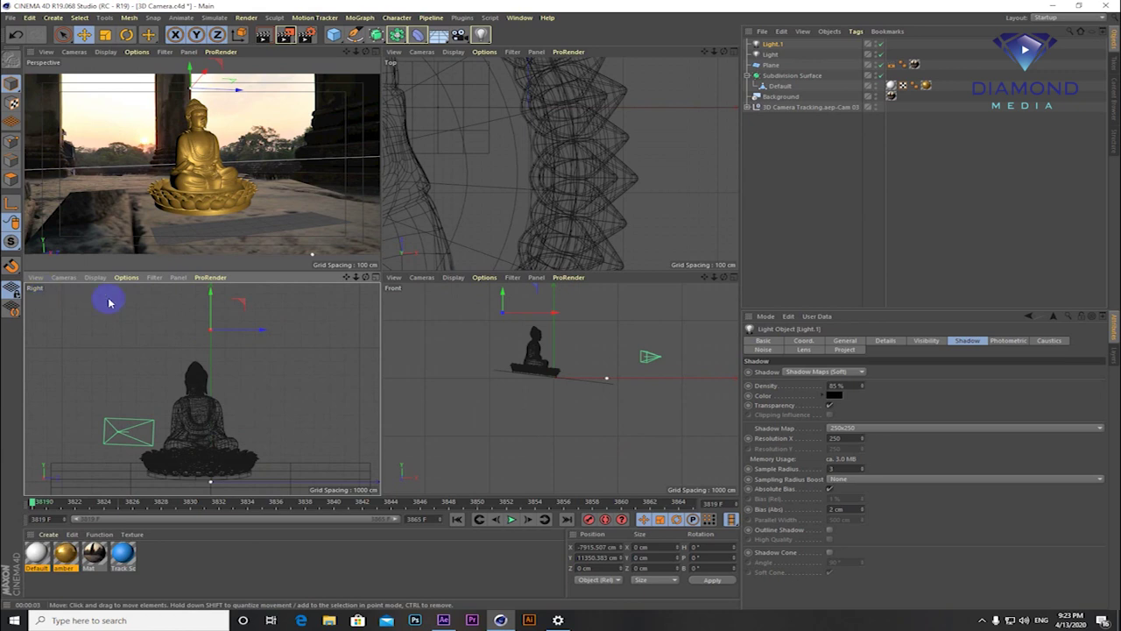
left_click_drag(264, 330, 240, 334)
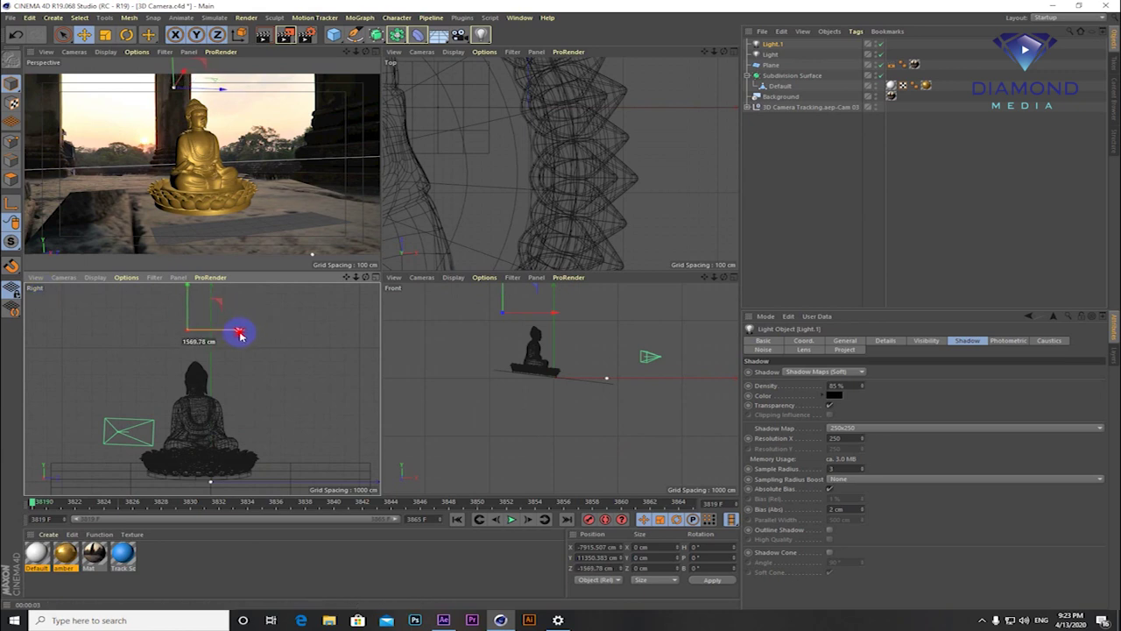
- Render the perspective view, save 3D Camera.c4d, and switch to After Effects
left_click(256, 53)
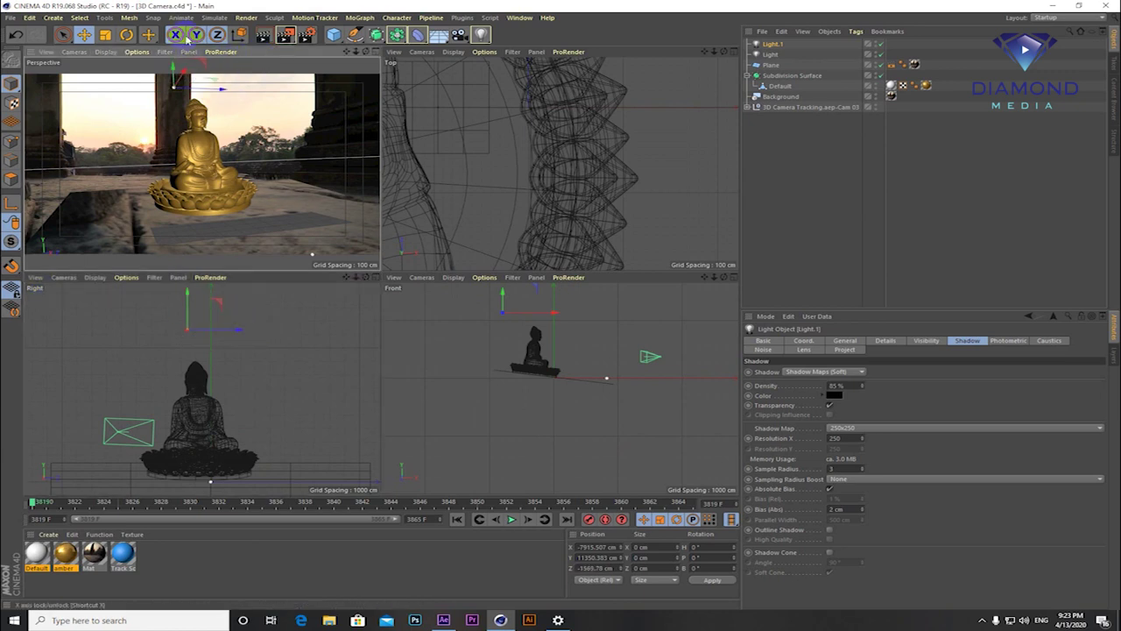
left_click(265, 37)
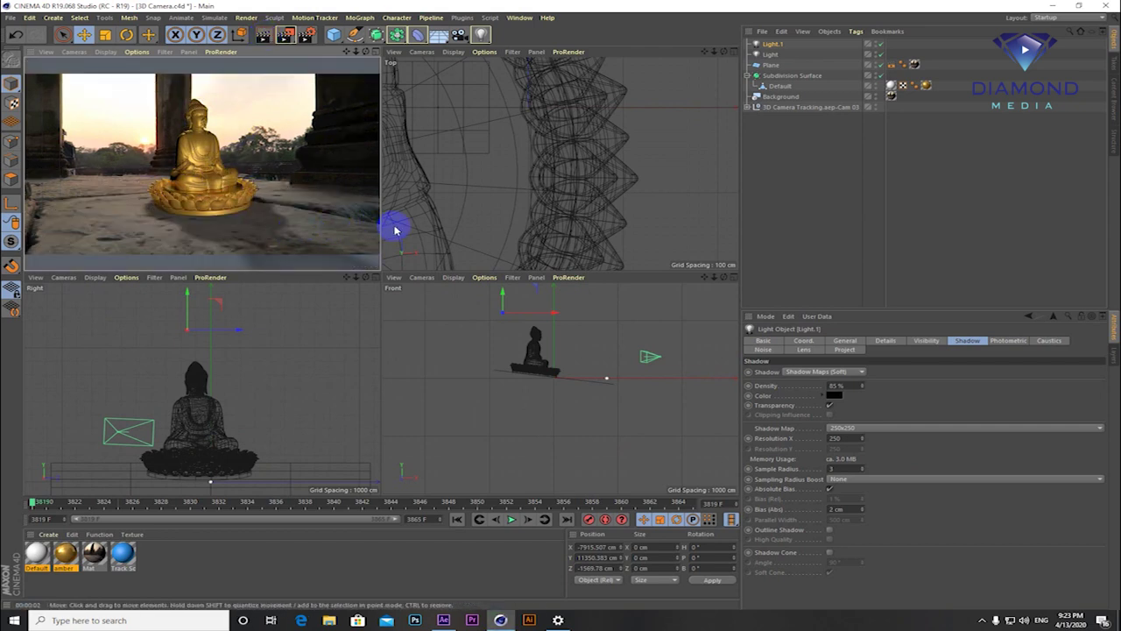
key("F1")
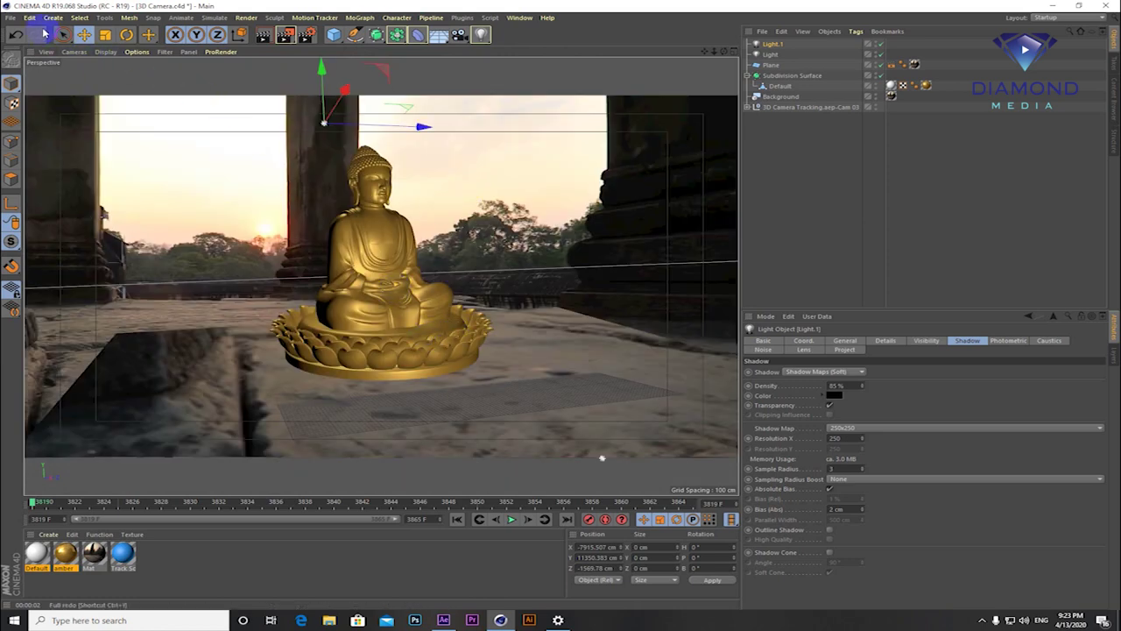
left_click(11, 19)
left_click(25, 106)
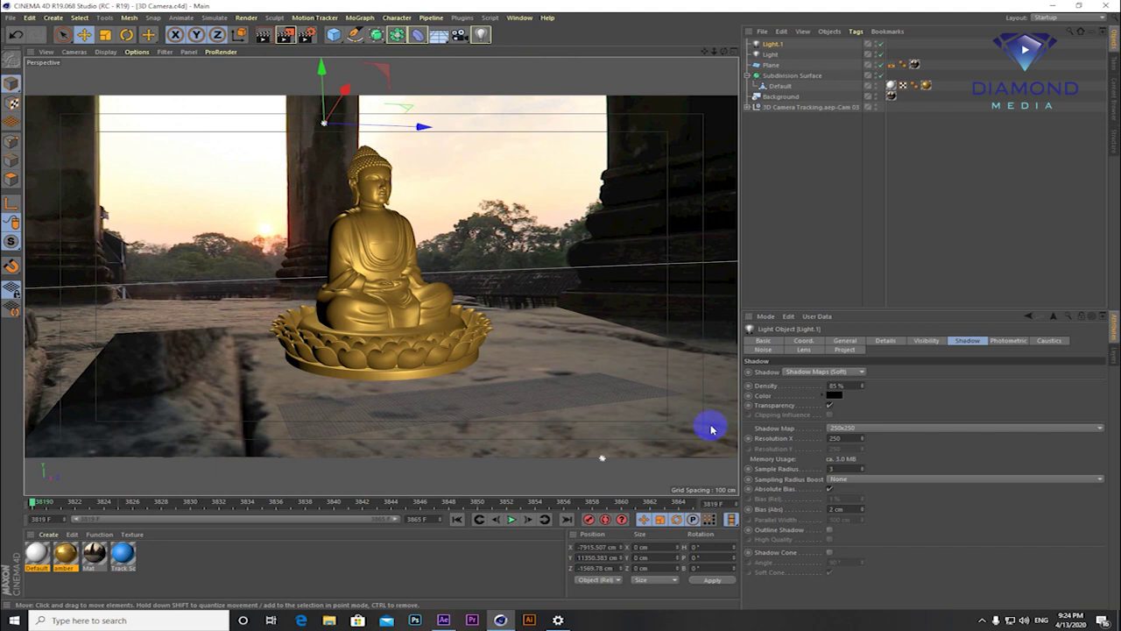
left_click(443, 619)
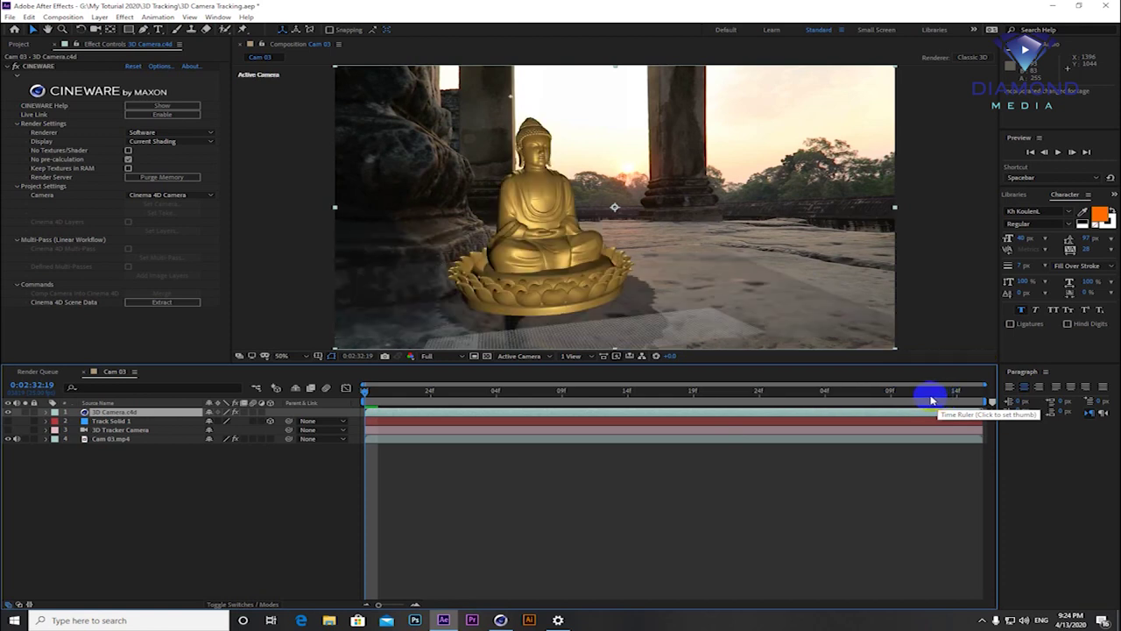
- Move the Cam 03 current time to 0:02:34:15
left_click(933, 401)
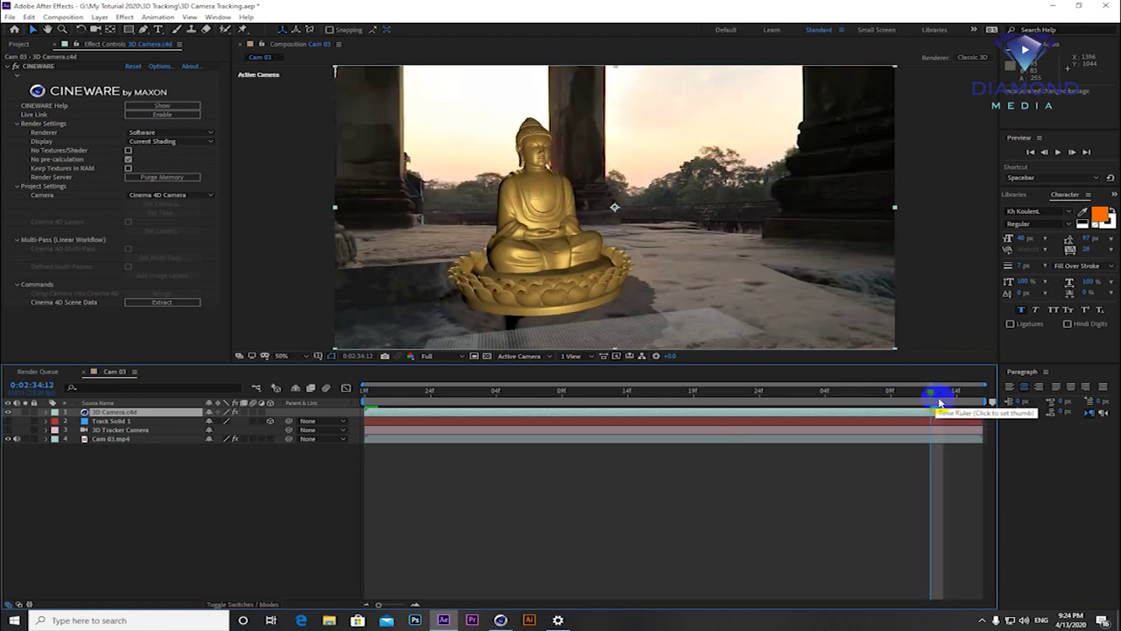
left_click(948, 398)
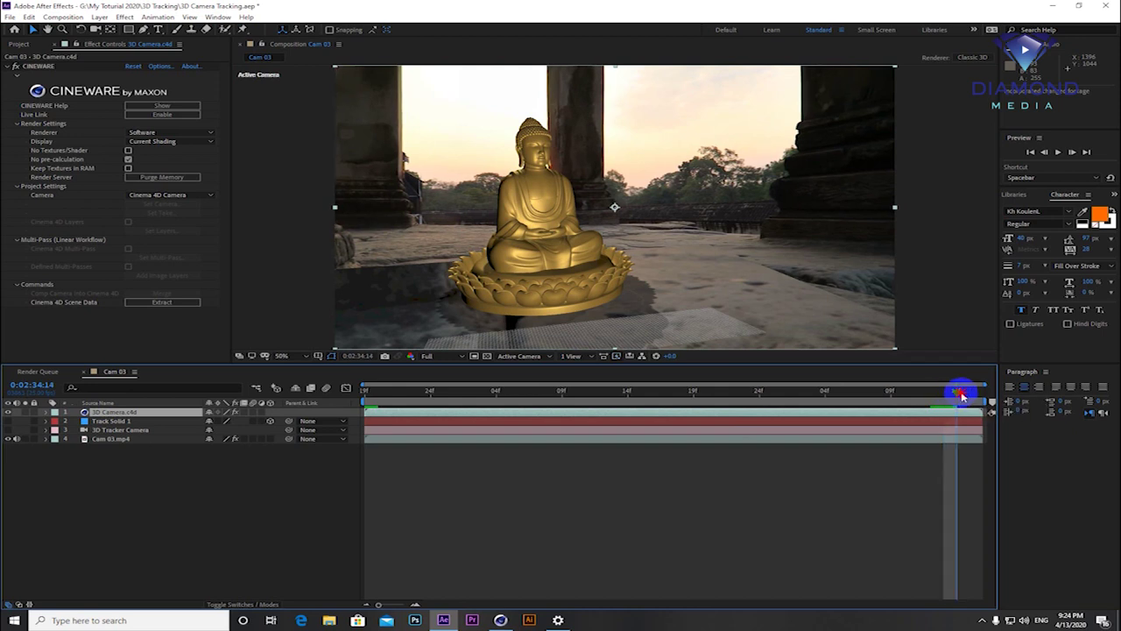
left_click_drag(947, 397, 972, 396)
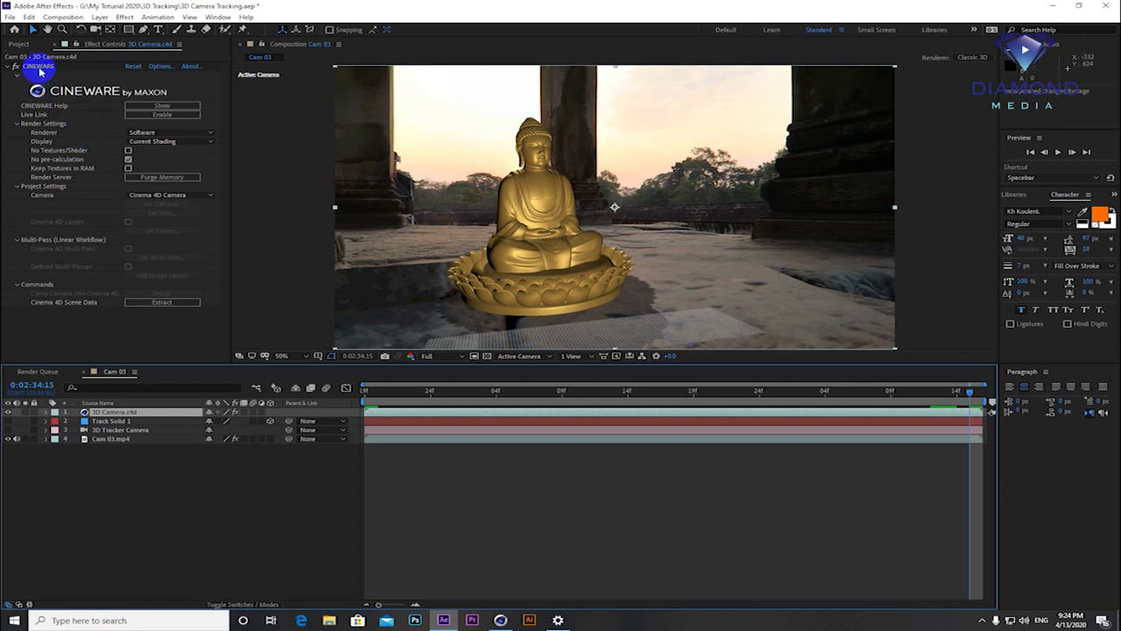
- Enable Live Link with Cinema 4D and select the CINEWARE effect's renderer options
left_click(173, 121)
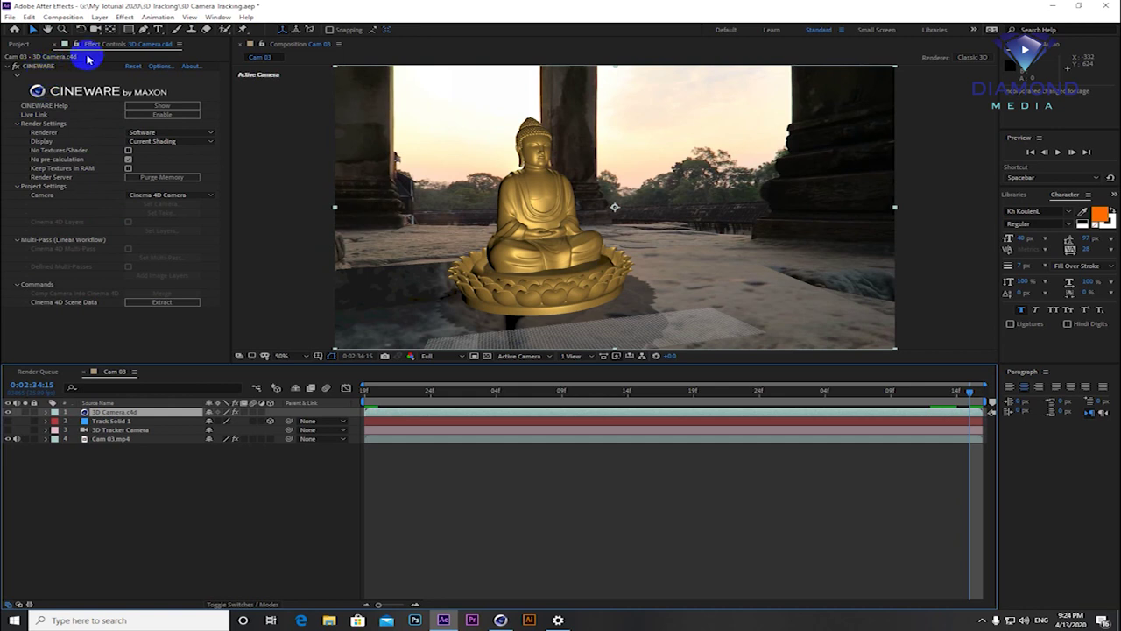
left_click(67, 67)
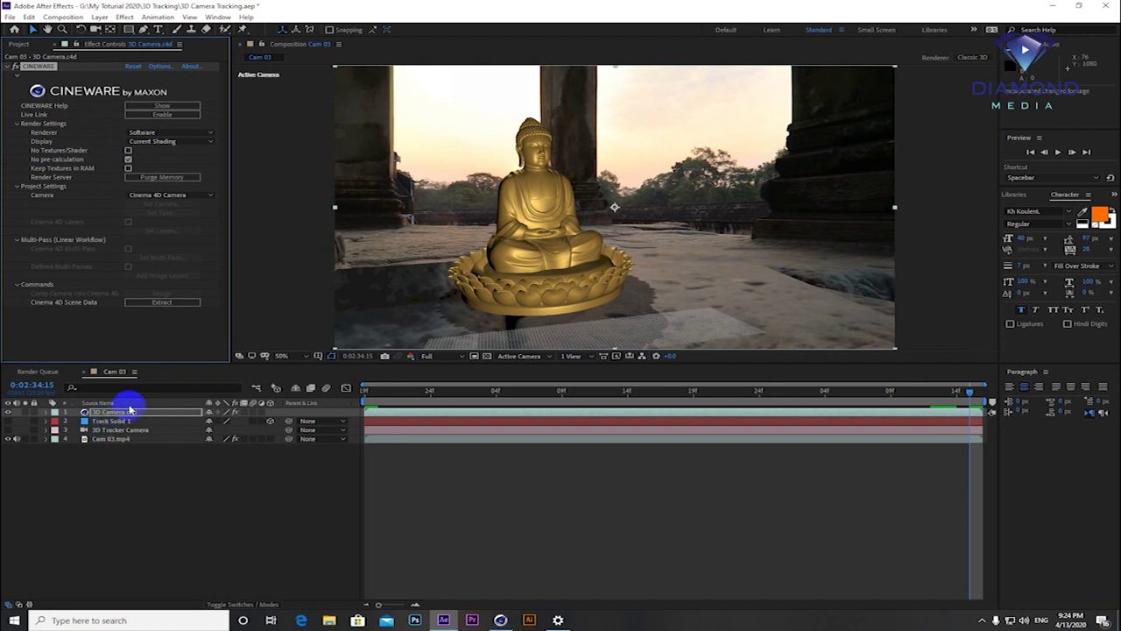
left_click(164, 132)
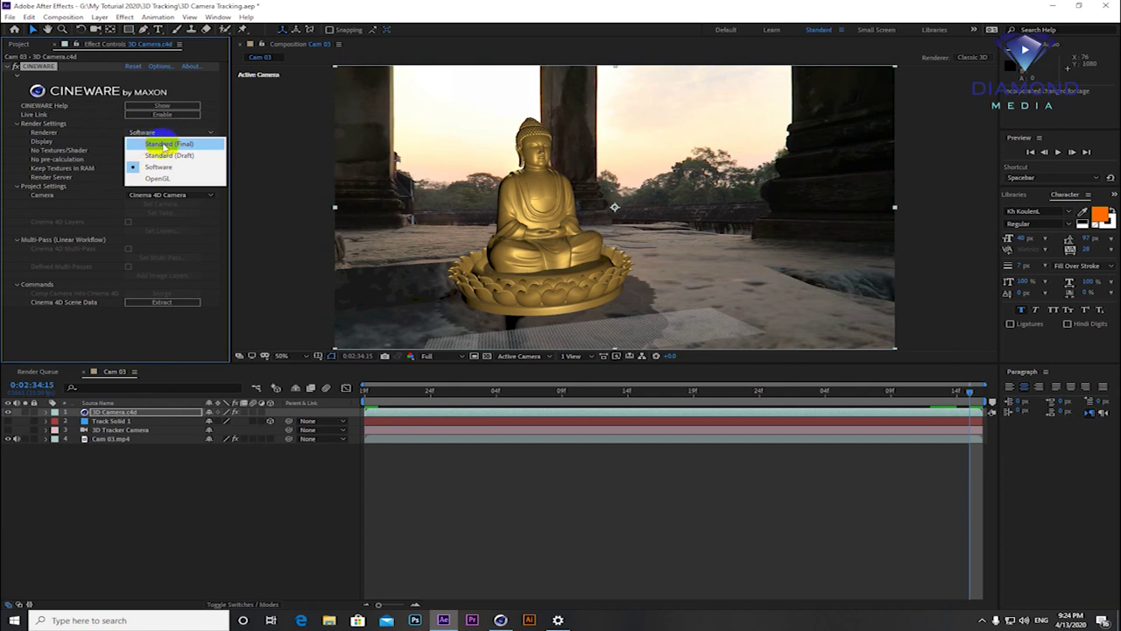
- Switch the CINEWARE renderer to Standard (Final) and review the Buddha's shadow at 0:02:33:19
left_click(163, 144)
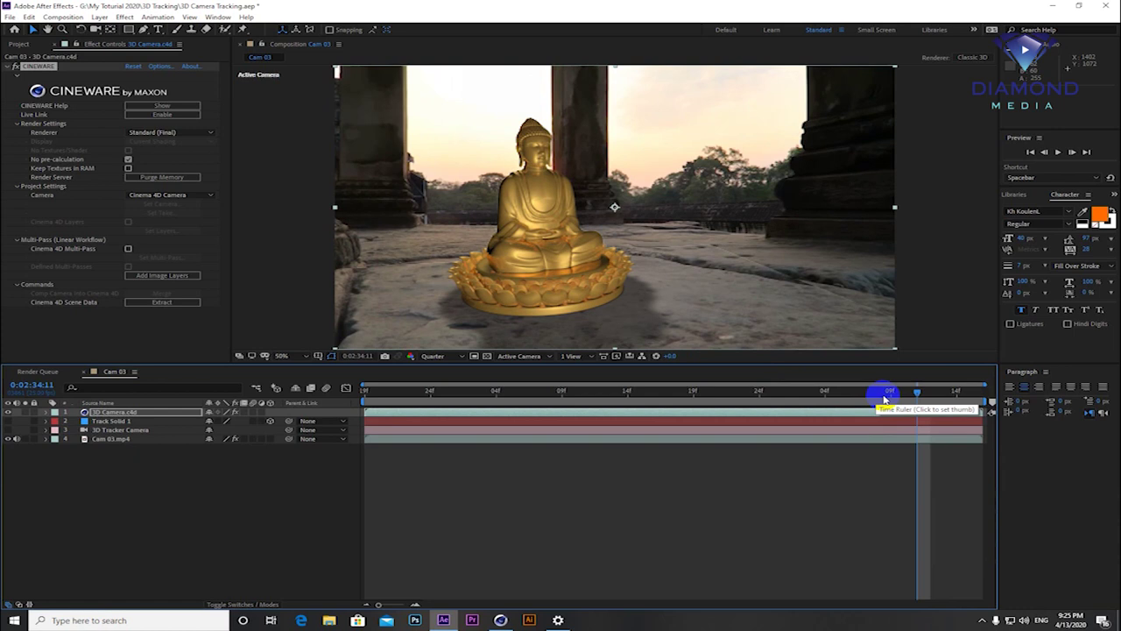
left_click_drag(884, 400, 692, 395)
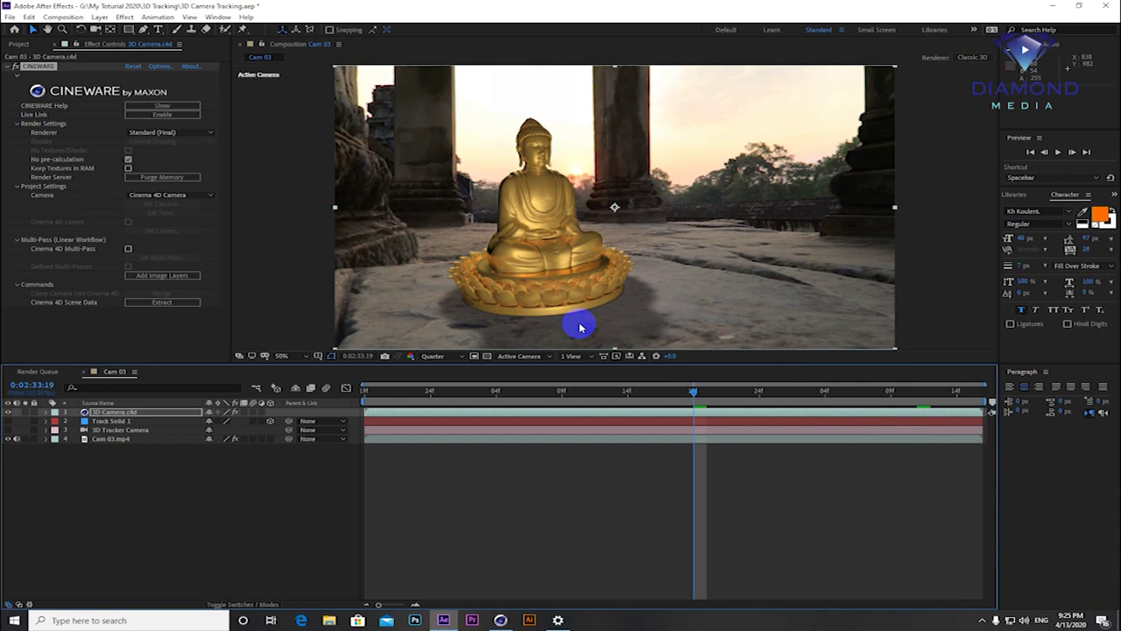
- Switch back to the Cinema 4D window showing the gold Buddha over the temple footage
mouse_move(504, 620)
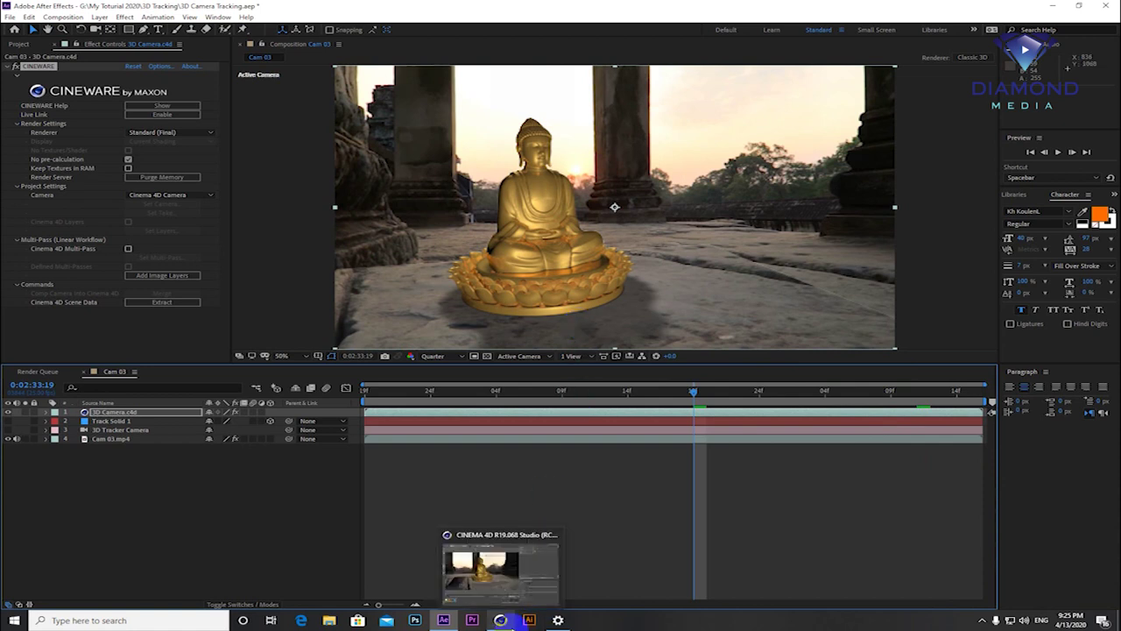
left_click(499, 571)
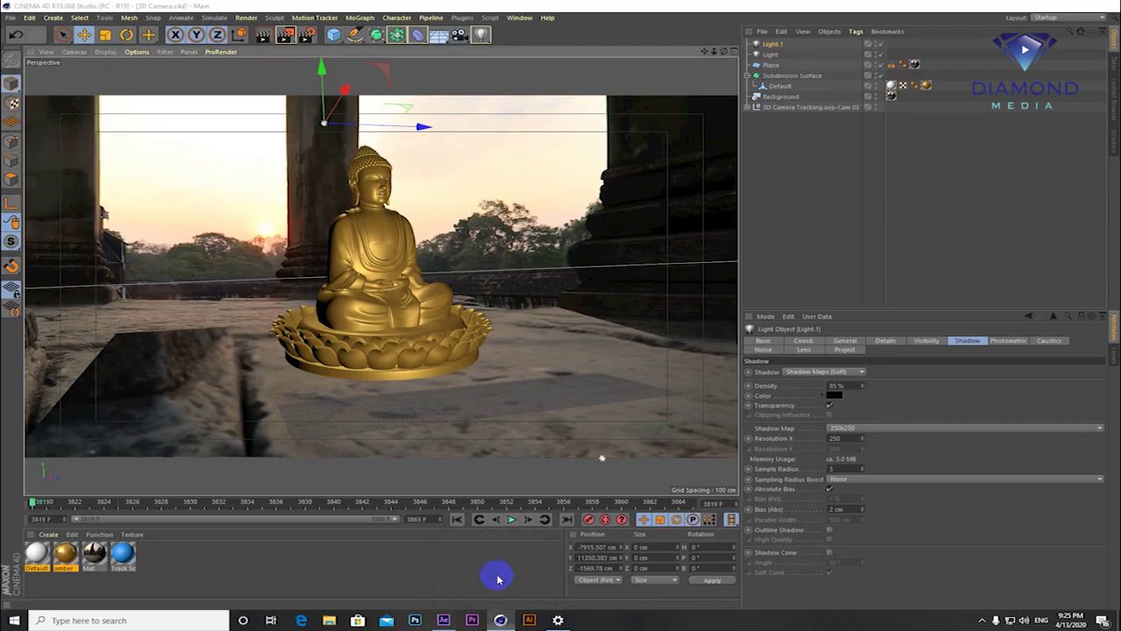